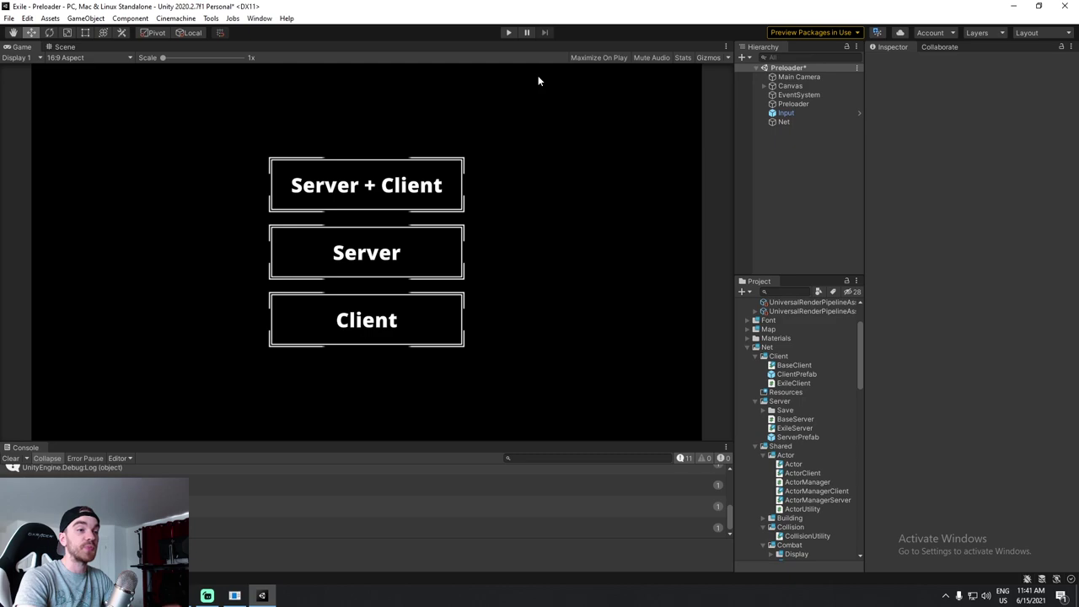
Play the game as Server + Client and inspect the Lobby's Floor, Canvas and EventSystem objects.
left_click(509, 34)
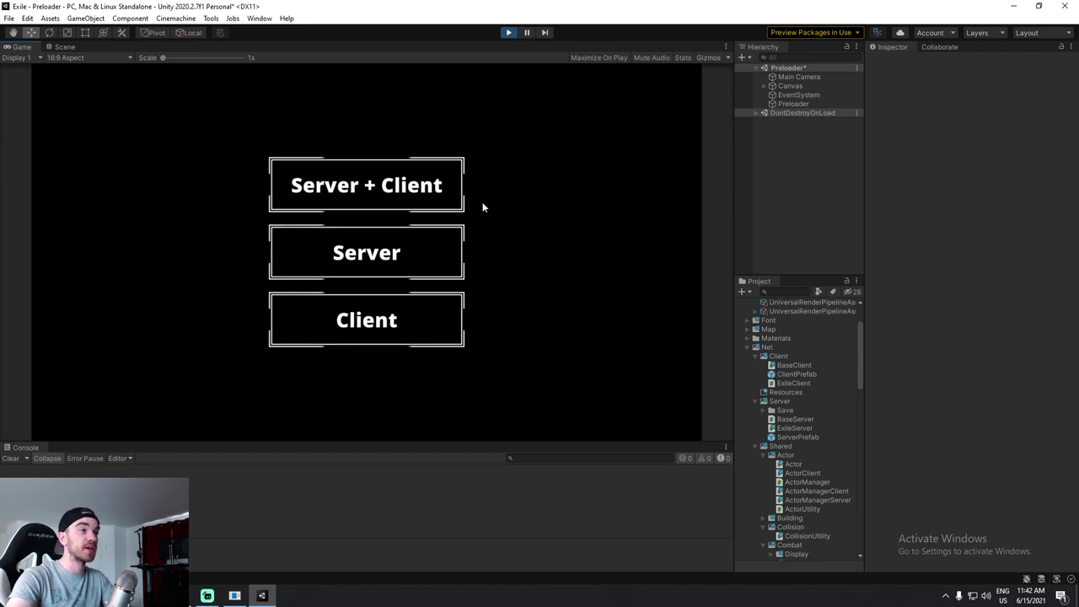
left_click(427, 197)
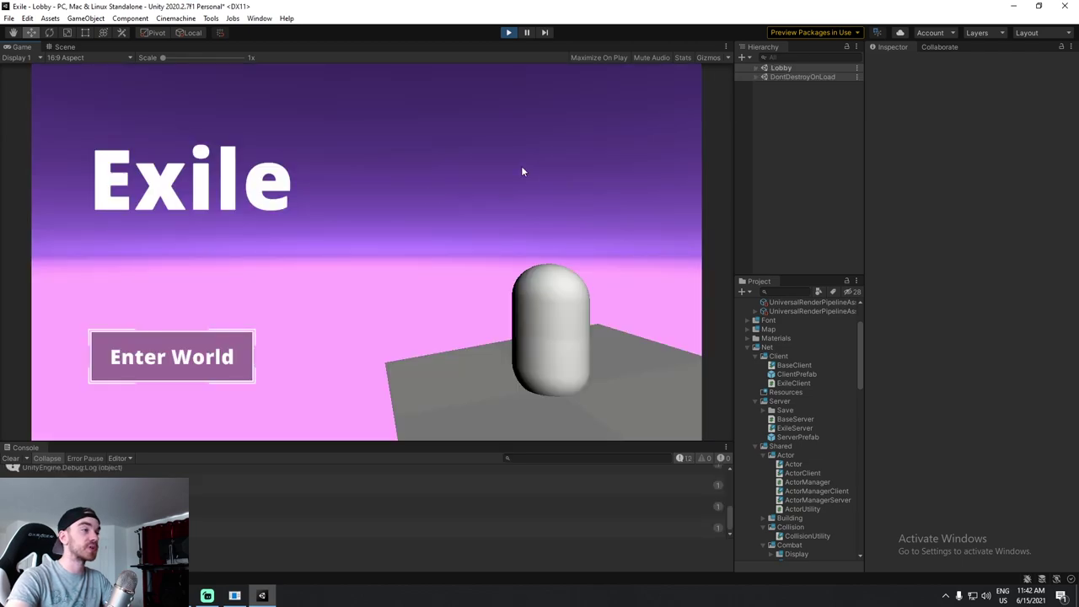
left_click(755, 67)
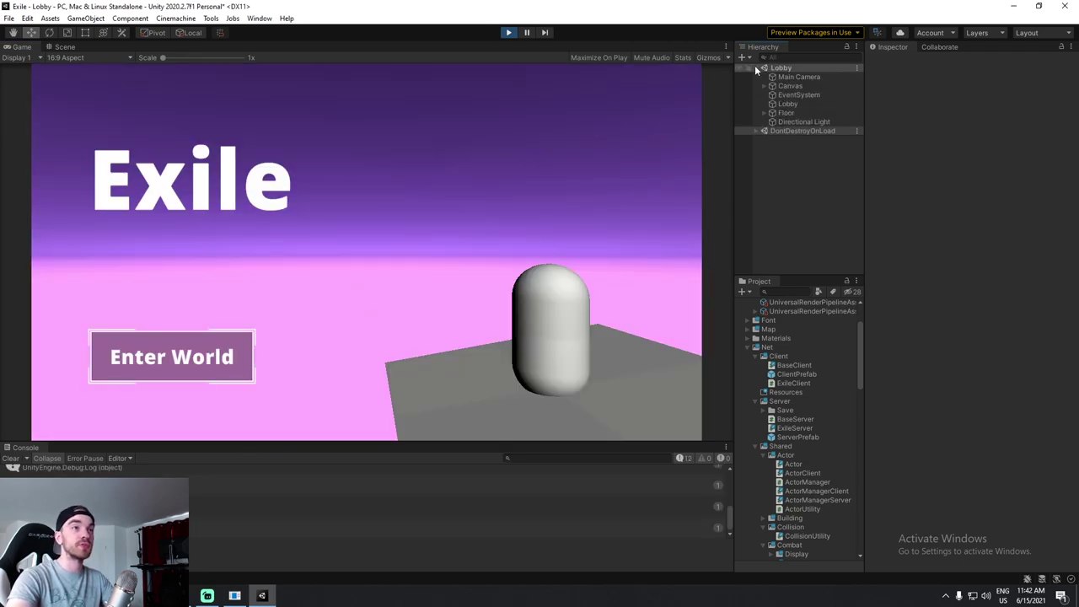
left_click(815, 113)
left_click(795, 86)
left_click(799, 112)
key("Up")
key("Up")
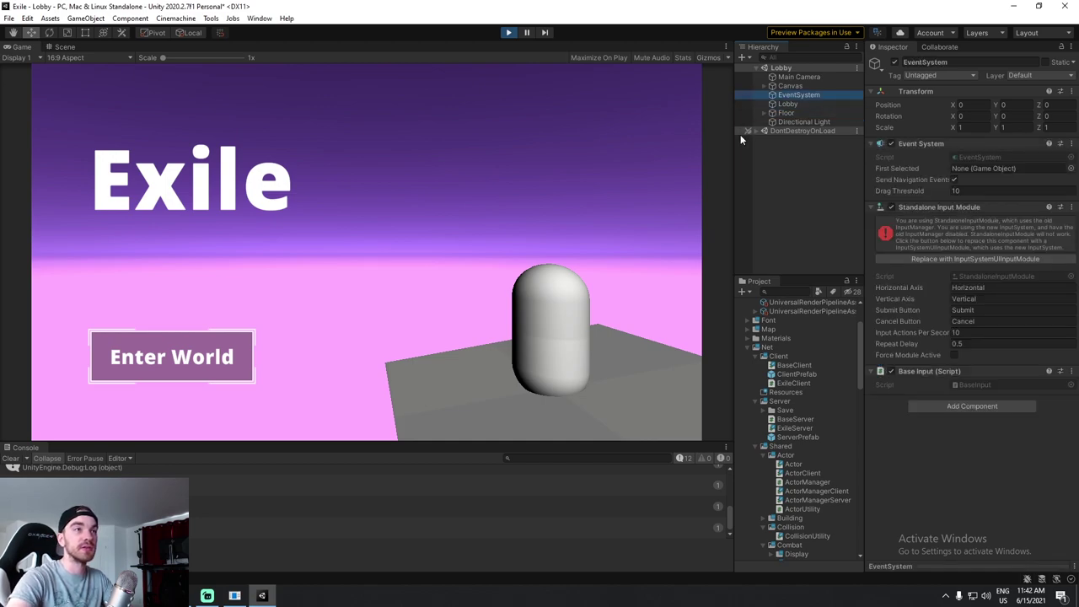
Inspect Net under DontDestroyOnLoad, checking its Exile Client and Exile Server components.
left_click(761, 130)
left_click(783, 148)
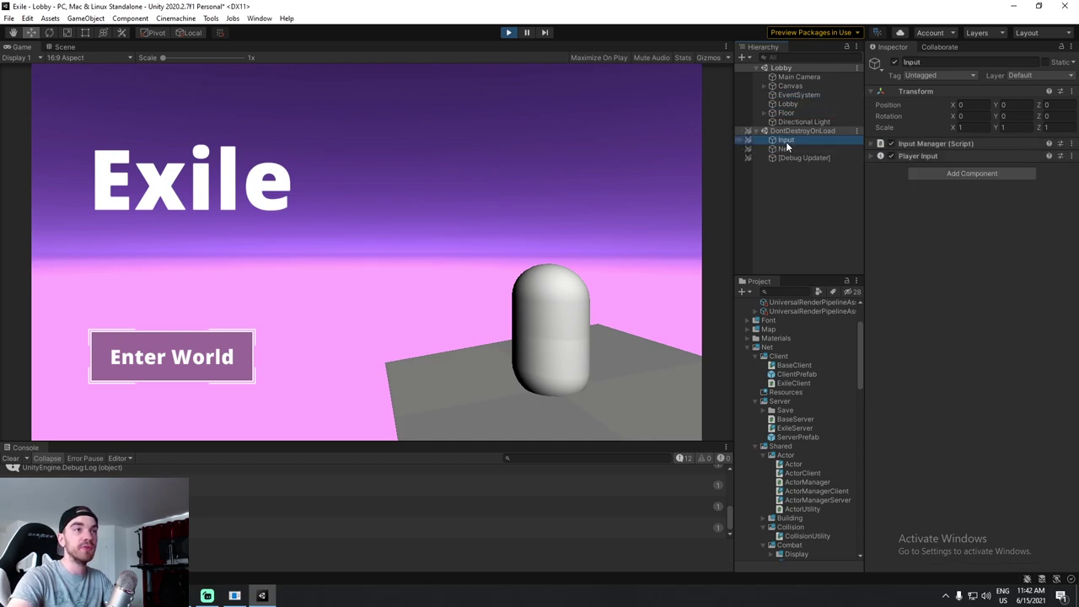
left_click(931, 218)
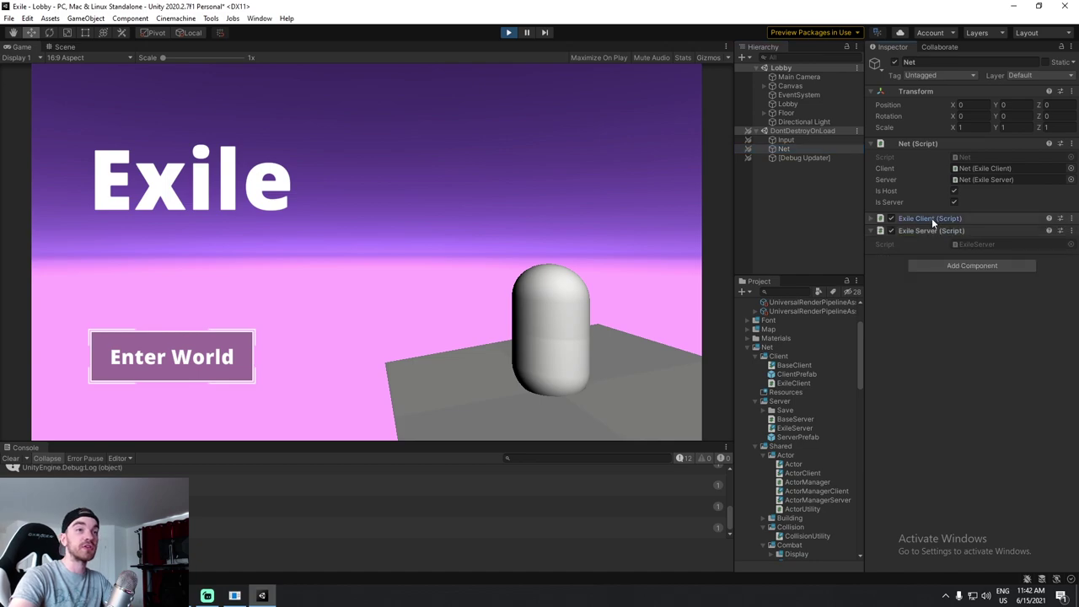
left_click(950, 221)
left_click(939, 305)
left_click(939, 305)
Stop, rerun as Server only, stop again, then start as Client only.
left_click(509, 33)
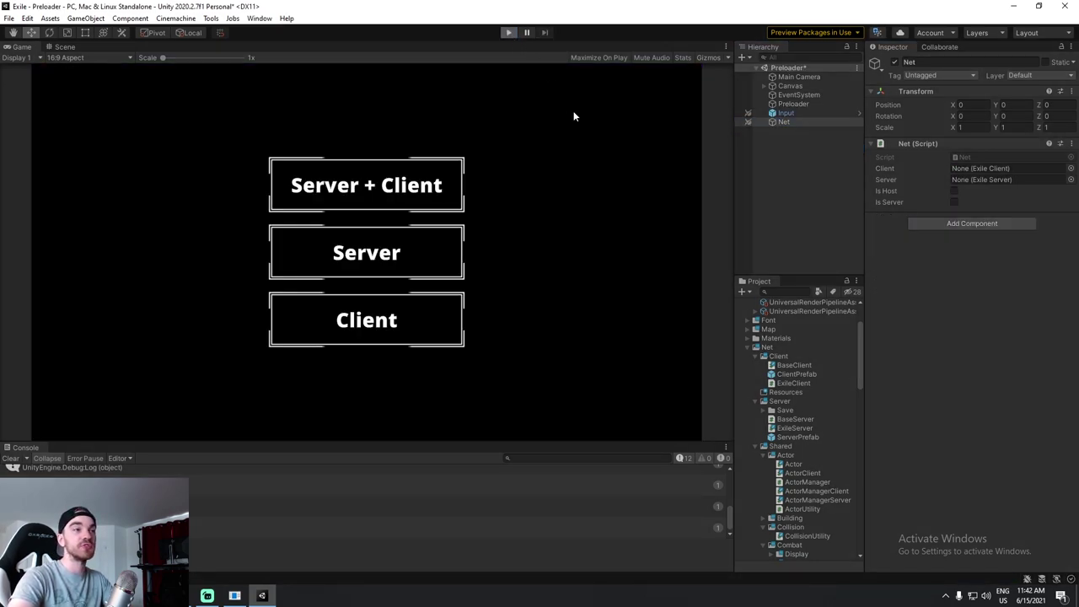
left_click(421, 255)
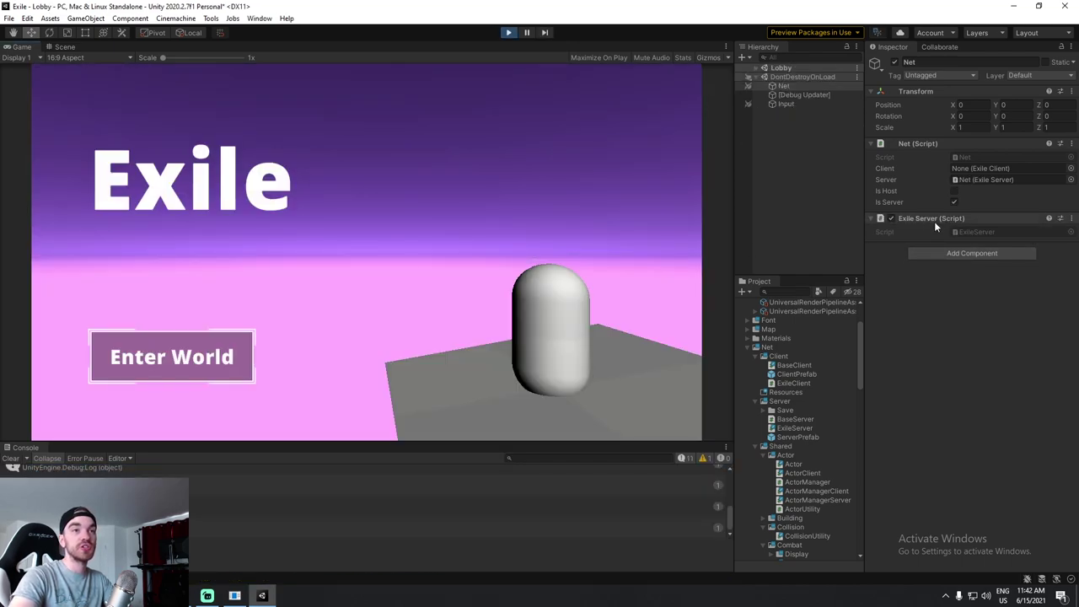
left_click(509, 33)
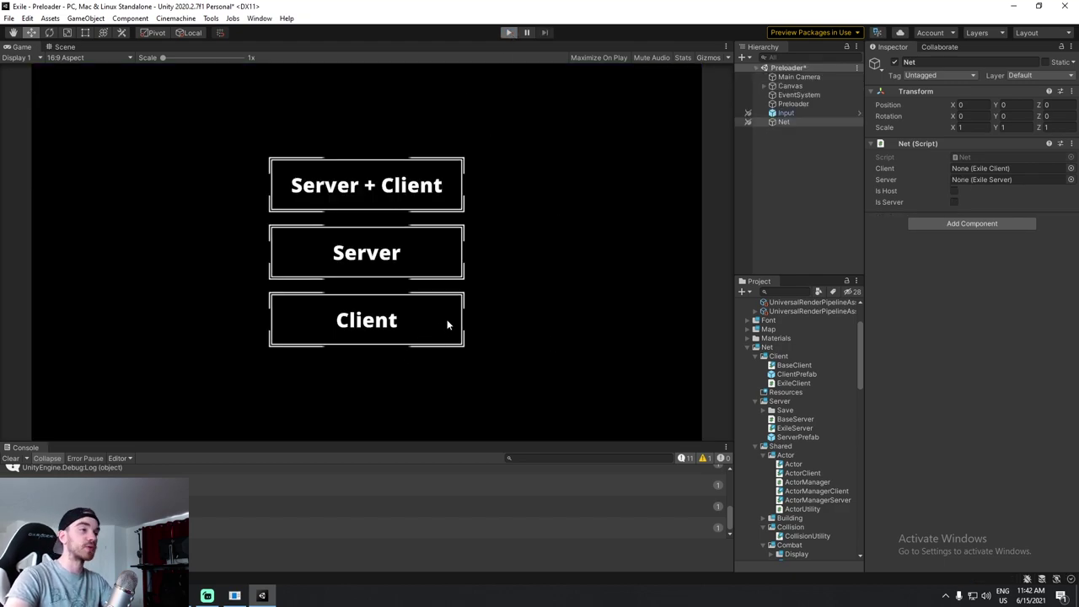
left_click(390, 321)
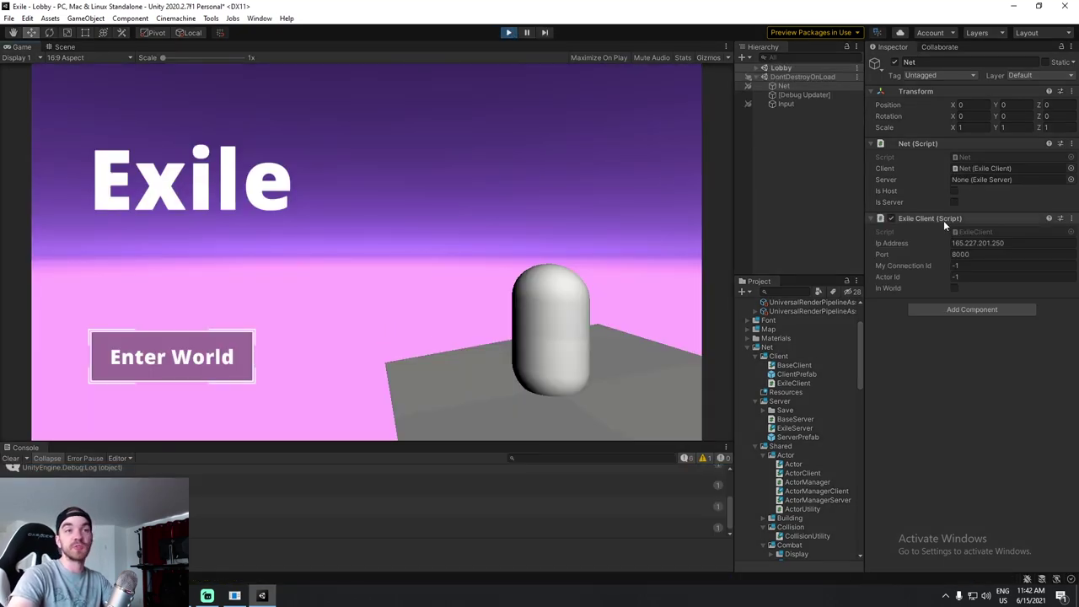
Exit play mode, search the project for 'preloader' and show the Preloader object's script.
left_click(508, 33)
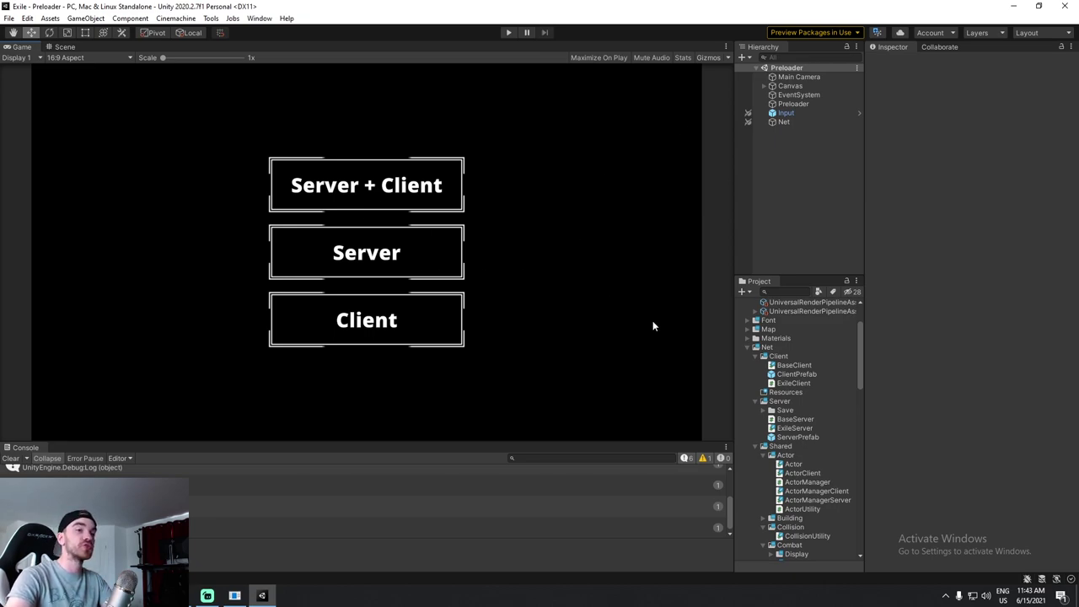
left_click(784, 291)
type("preloader")
left_click_drag(773, 393, 817, 108)
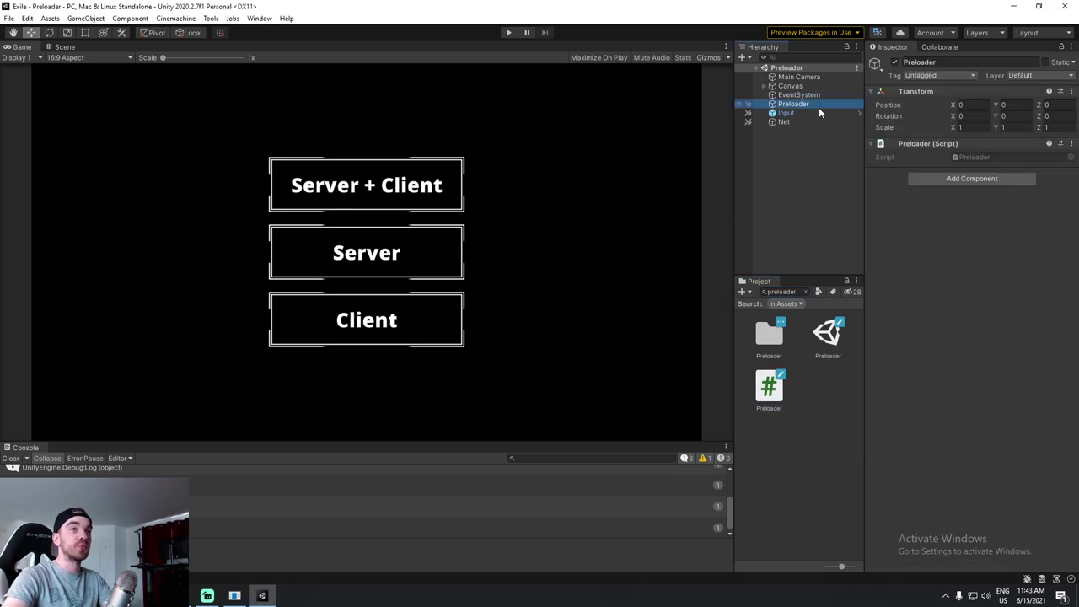
Open Preloader.cs full-screen and review the OnClientClick, OnServerClick and OnClientServerClick handlers.
double_click(982, 159)
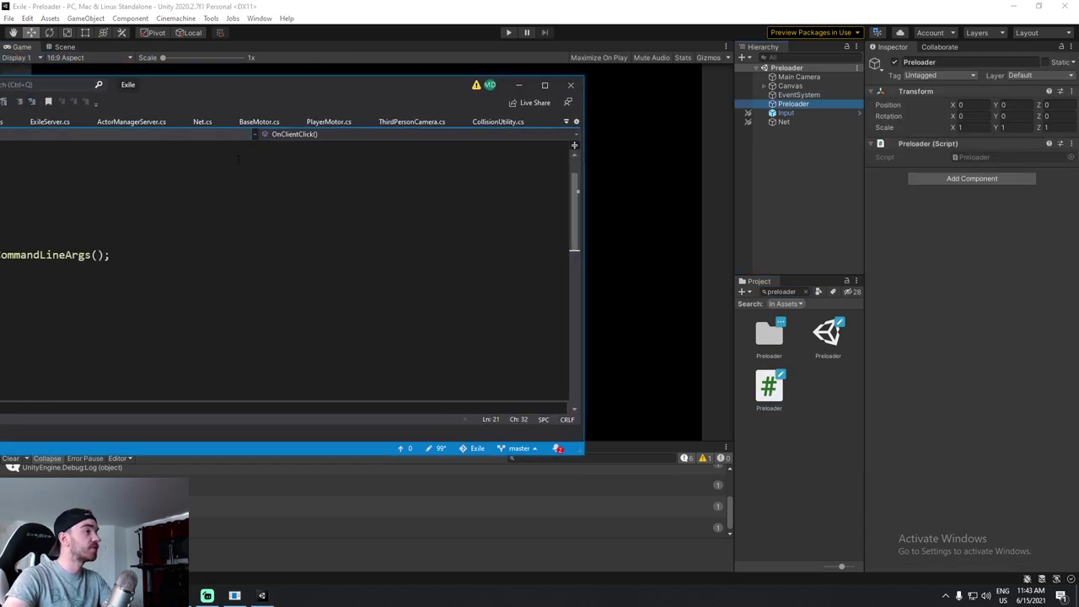
left_click_drag(341, 93, 362, 4)
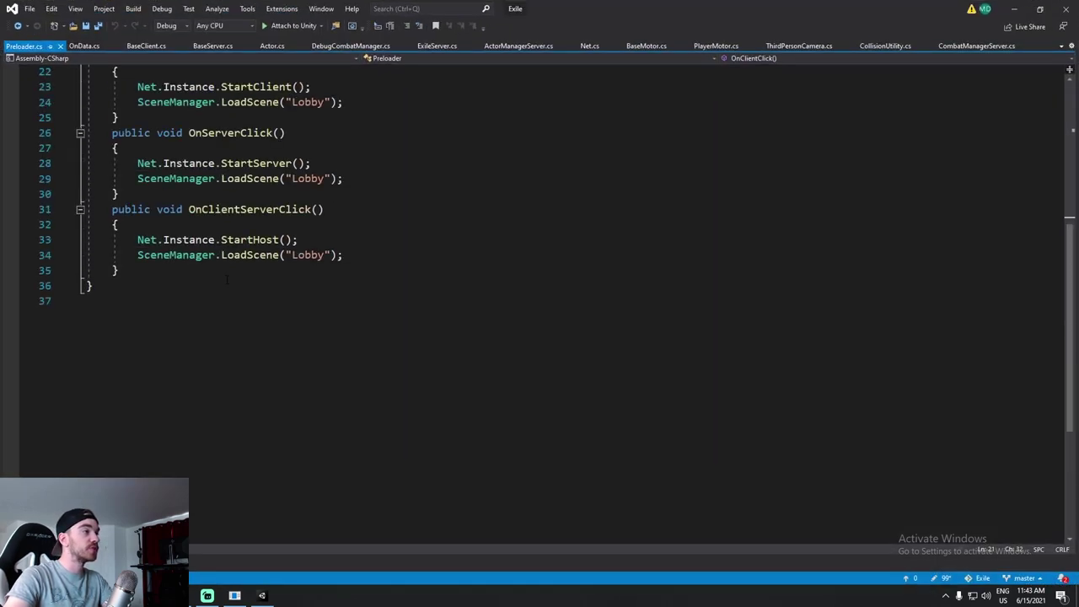
scroll(228, 279, "up", 2)
double_click(230, 148)
double_click(230, 225)
double_click(244, 301)
left_click(324, 301)
left_click_drag(119, 361, 86, 178)
Close OnData.cs, BaseClient.cs and the other extra scripts, keeping only Preloader.cs.
middle_click(84, 45)
middle_click(93, 46)
middle_click(97, 45)
middle_click(97, 46)
middle_click(96, 45)
middle_click(97, 46)
middle_click(97, 46)
middle_click(97, 46)
middle_click(96, 46)
middle_click(97, 46)
middle_click(97, 45)
middle_click(89, 46)
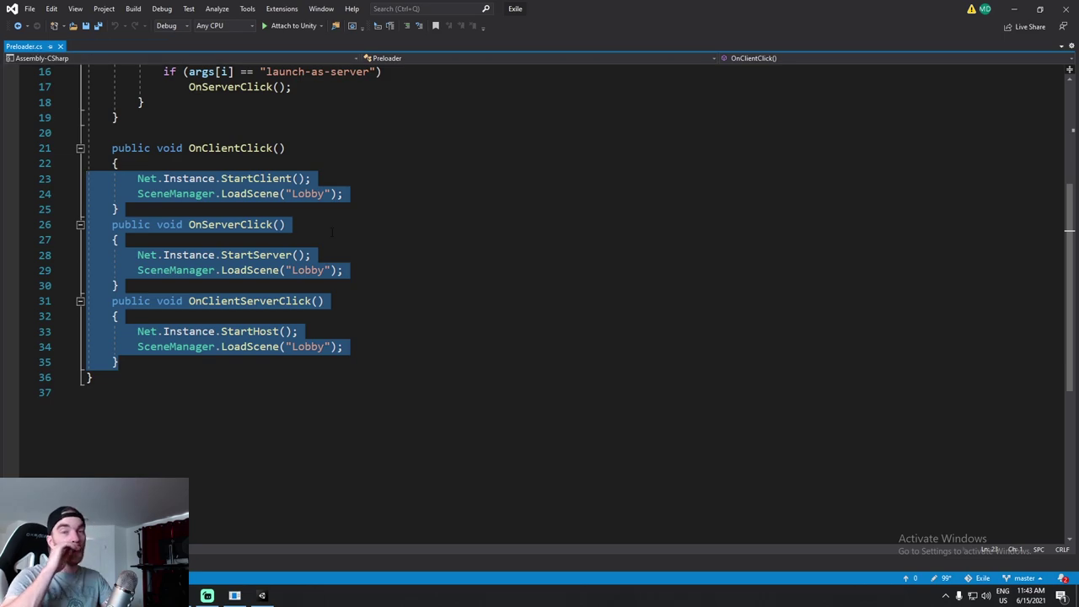
Review the click-handler methods and the command-line argument parsing block in Awake.
scroll(351, 237, "up", 1)
left_click(351, 251)
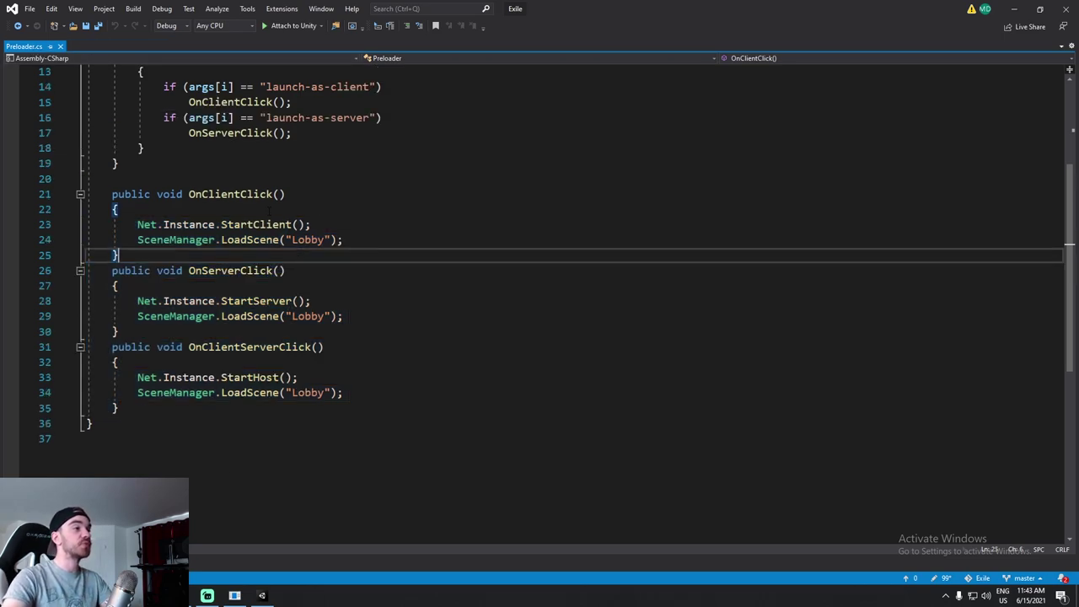
left_click_drag(111, 194, 179, 411)
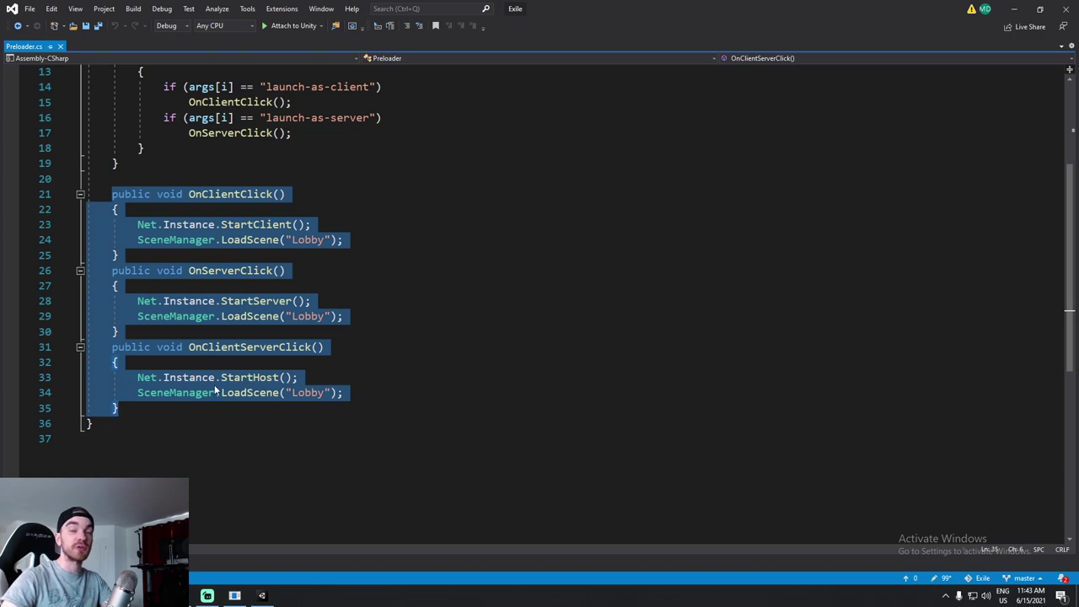
scroll(285, 305, "up", 3)
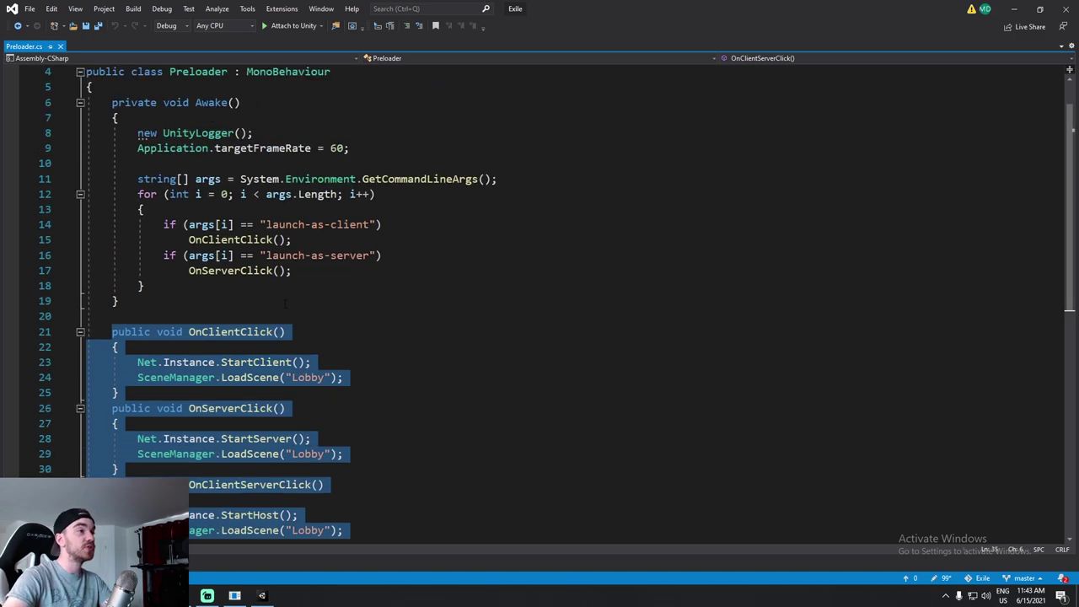
left_click(522, 164)
scroll(459, 186, "up", 2, "ctrl")
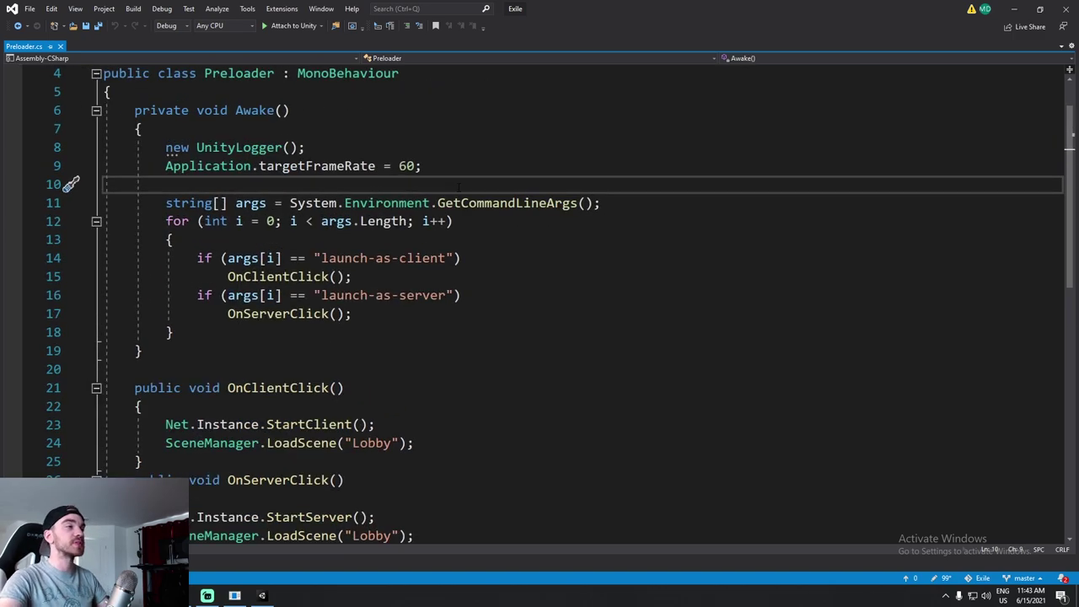
scroll(539, 295, "up", 1)
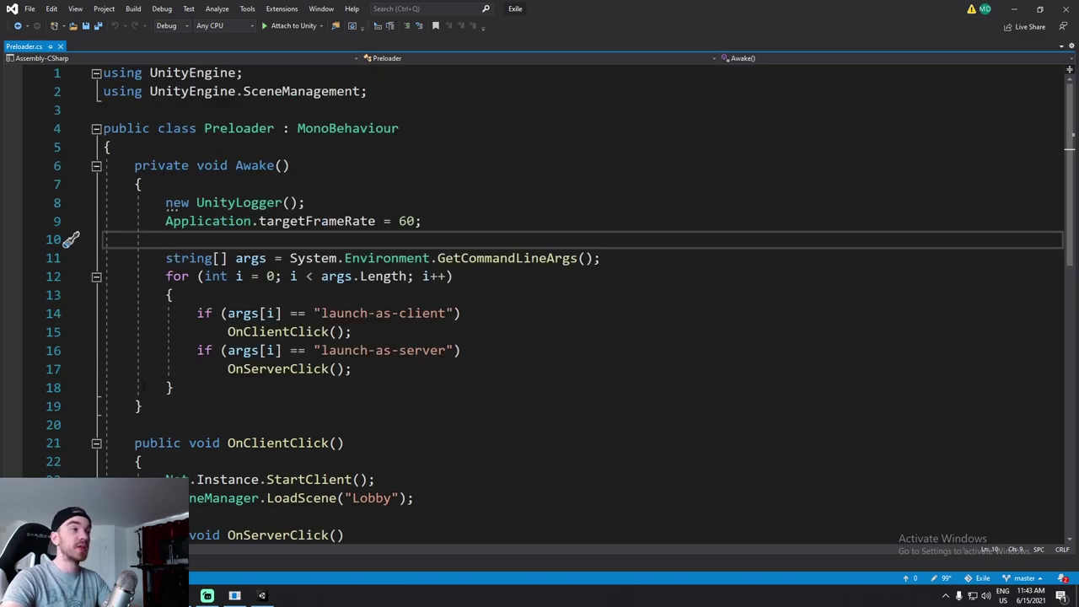
left_click(185, 389, "shift")
Prefix the client flag with '-' to read -launch-as-client and review the GetCommandLineArgs statement.
left_click(319, 313)
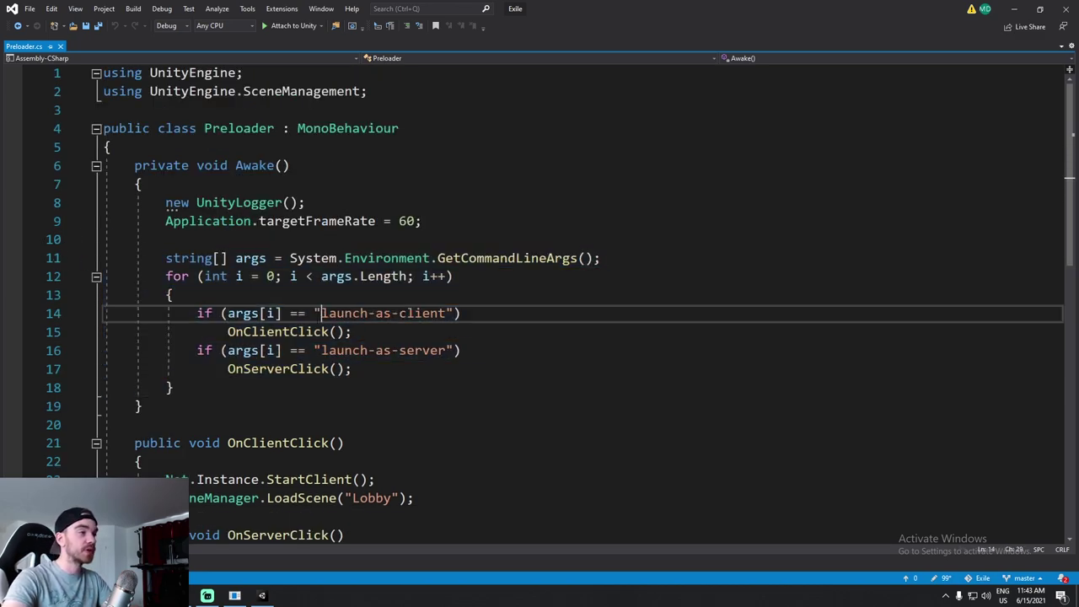
type("-")
left_click(319, 350)
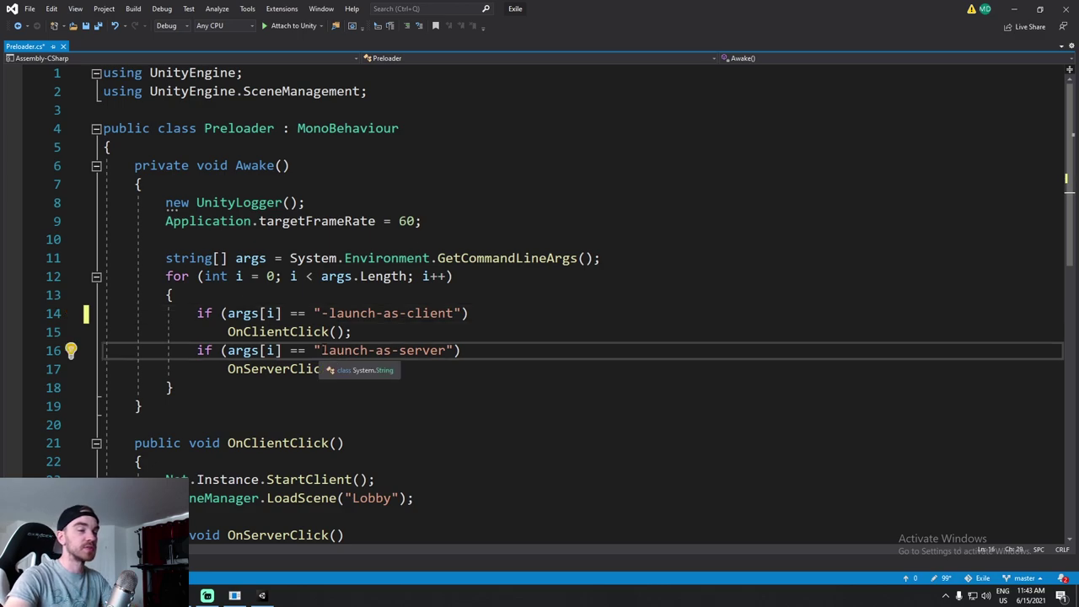
left_click(422, 221)
double_click(387, 258)
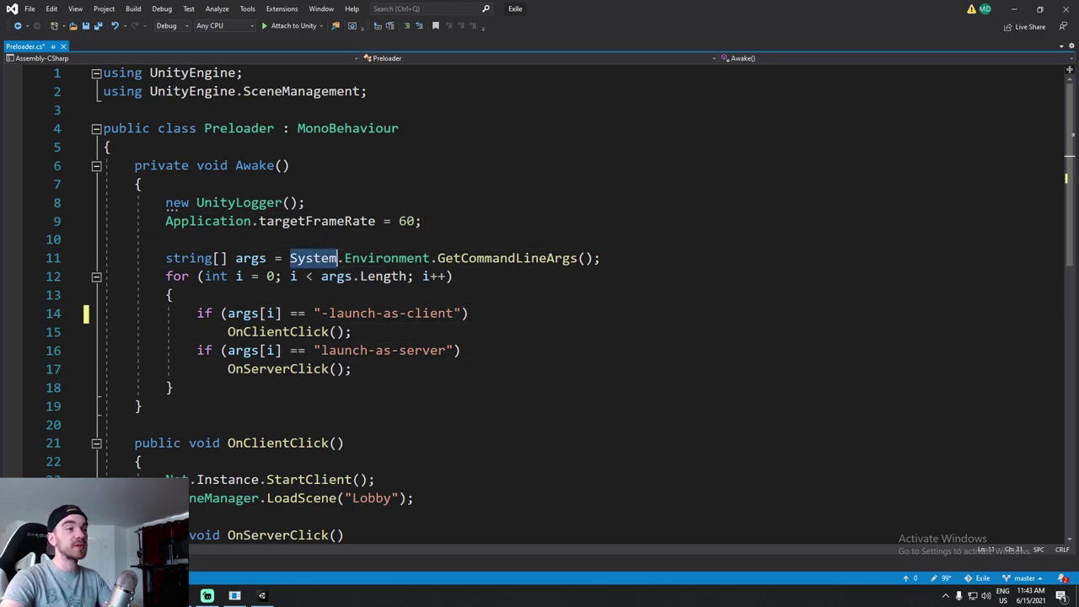
left_click_drag(600, 258, 165, 257)
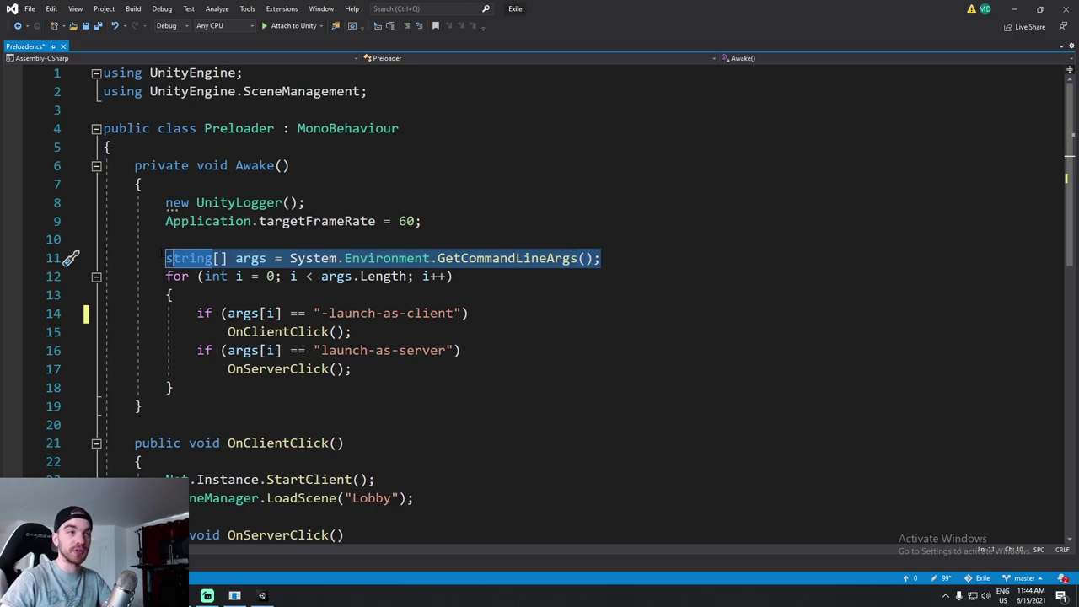
left_click(169, 294)
left_click_drag(165, 257, 601, 258)
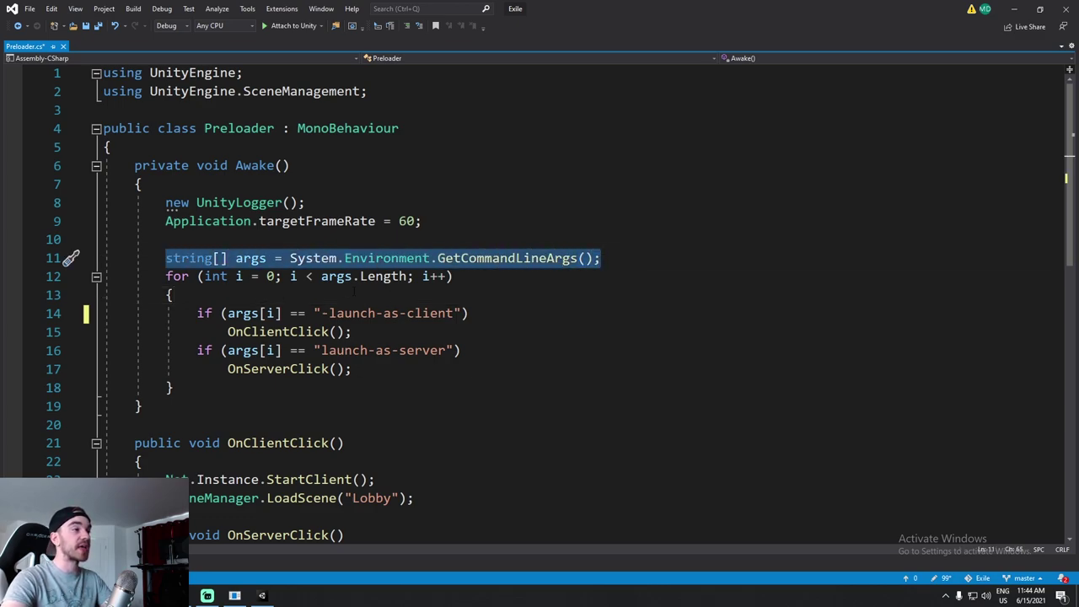
left_click_drag(322, 312, 452, 313)
double_click(271, 332)
Make the second check an else-if and save Preloader.cs.
scroll(67, 333, "down", 1)
left_click(197, 295)
type("else")
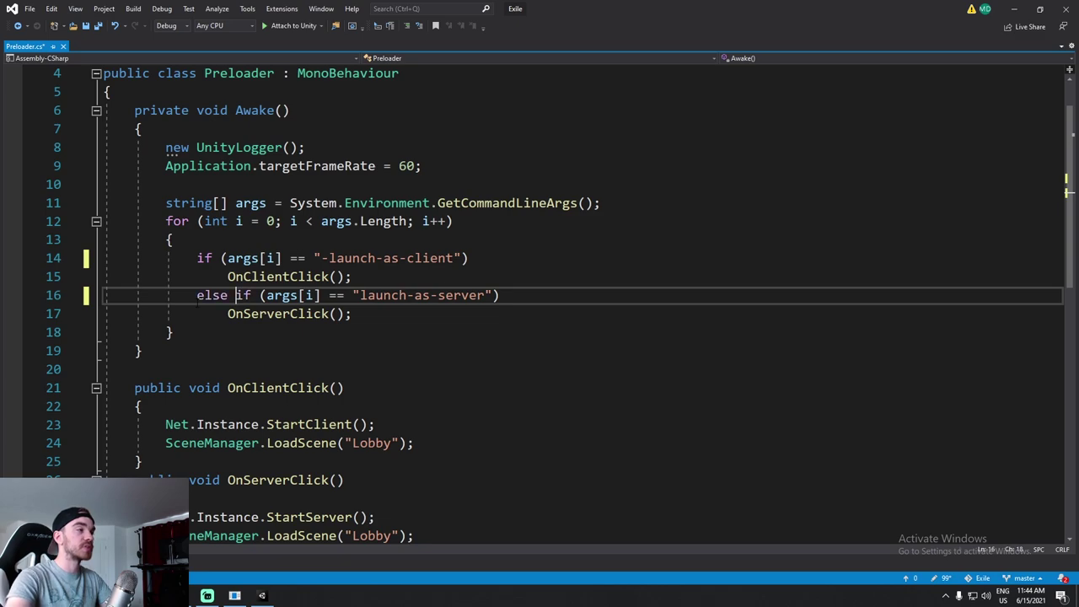
key("ctrl+s")
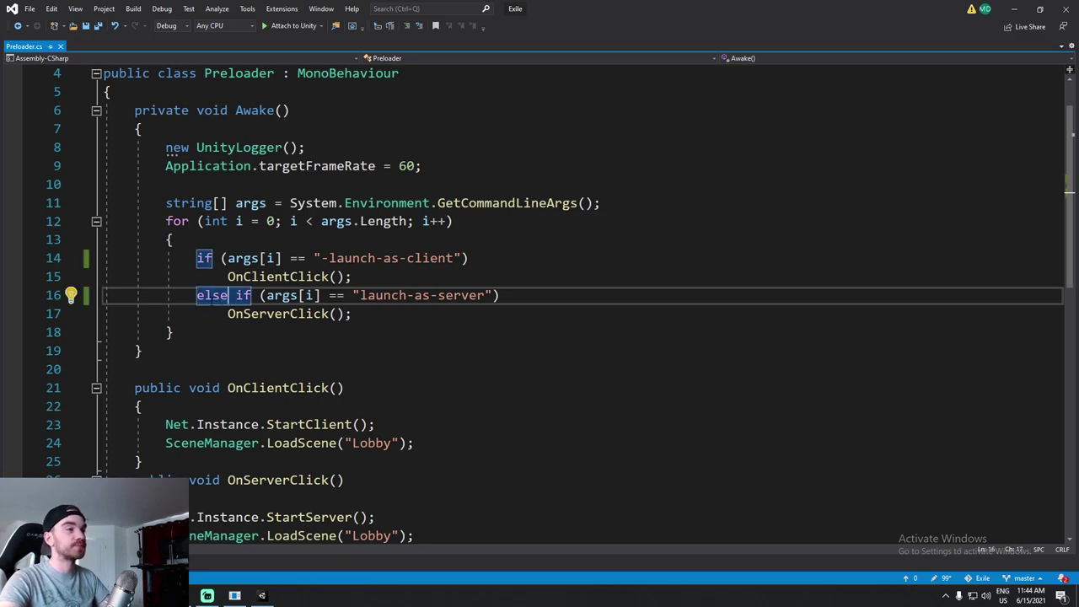
Correct the server flag to -launch-as-server calling OnServerClick, then return to Unity.
left_click(420, 327)
left_click_drag(361, 295, 384, 295)
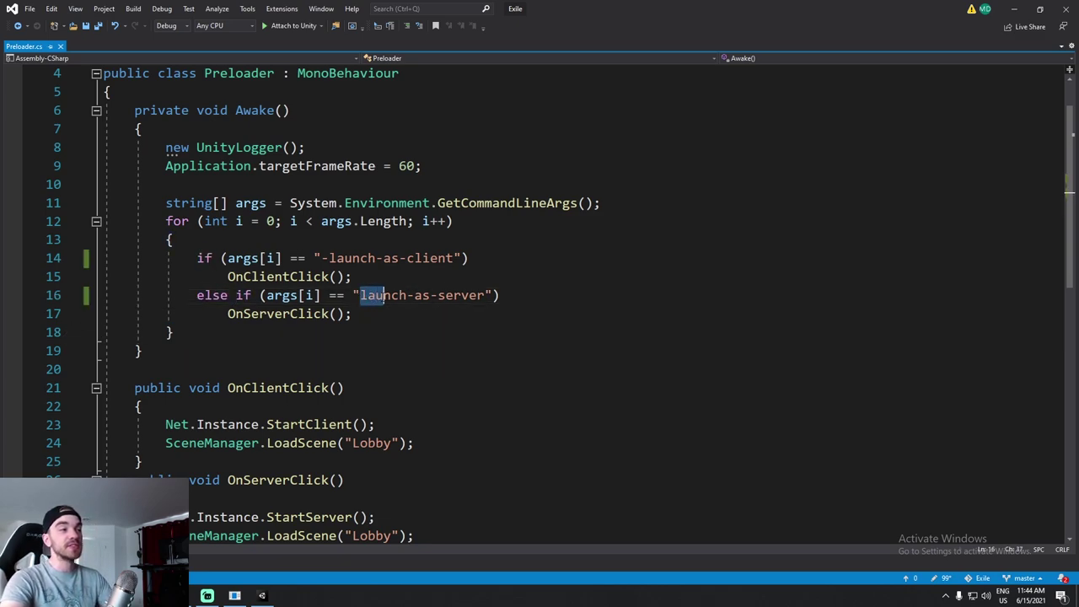
left_click(361, 295)
type("-")
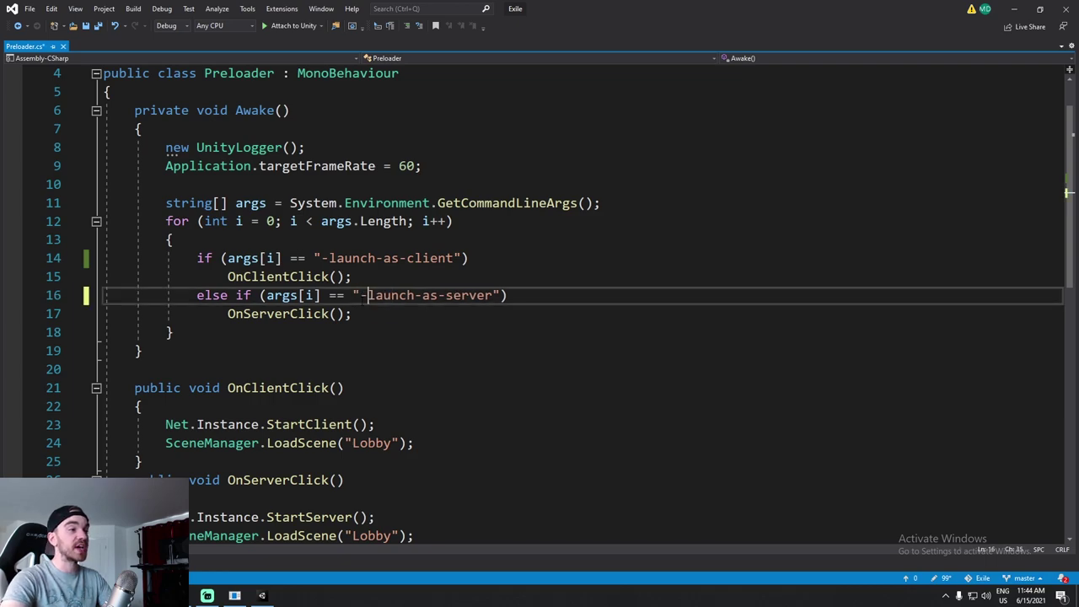
left_click(371, 329)
left_click_drag(354, 295, 493, 301)
double_click(303, 314)
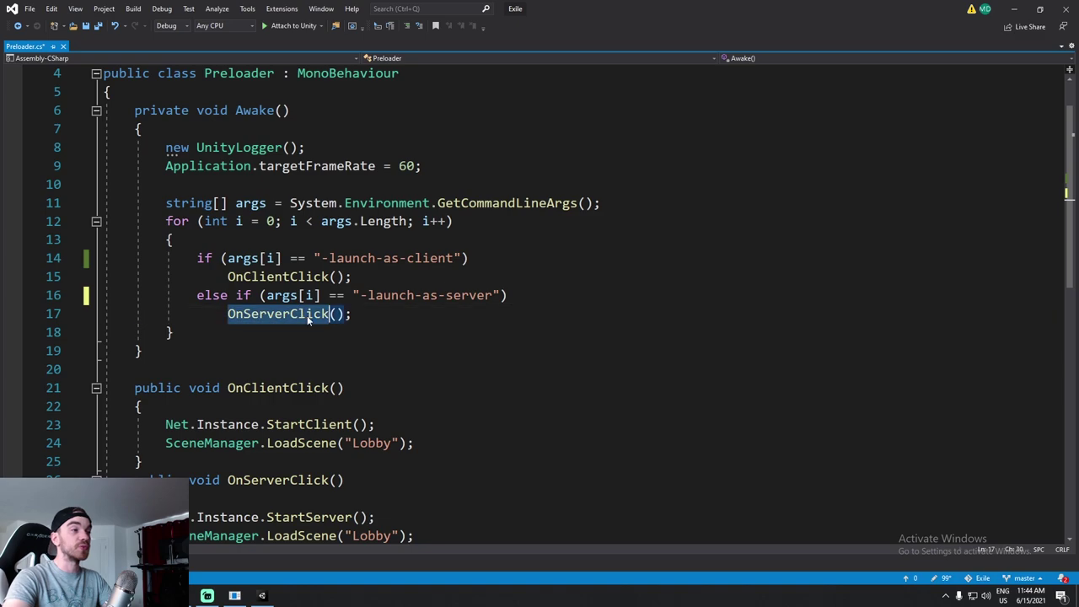
left_click(383, 258)
scroll(384, 263, "down", 1)
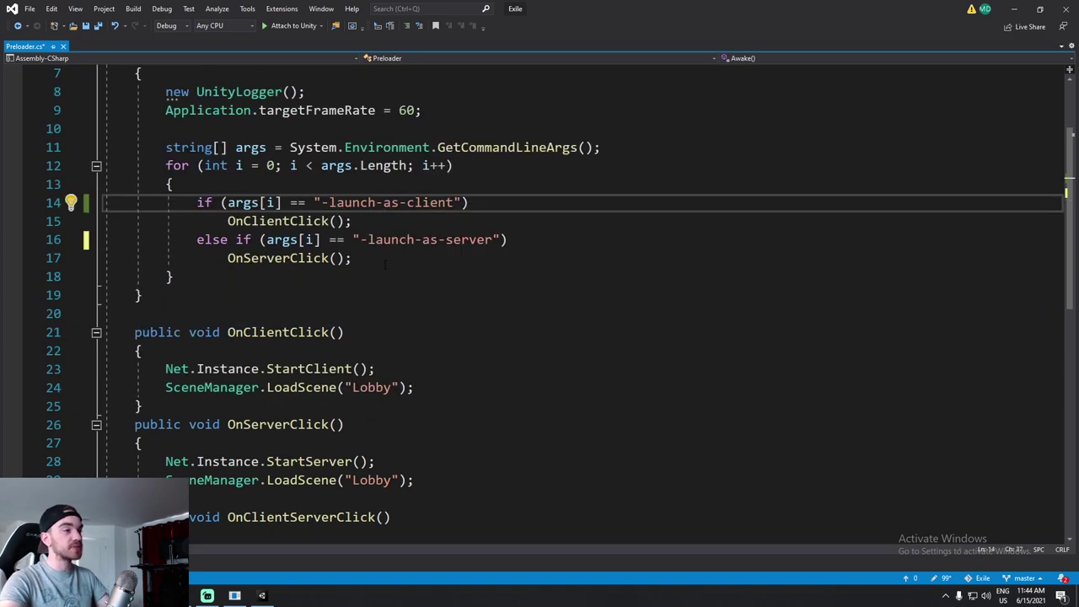
left_click(1014, 9)
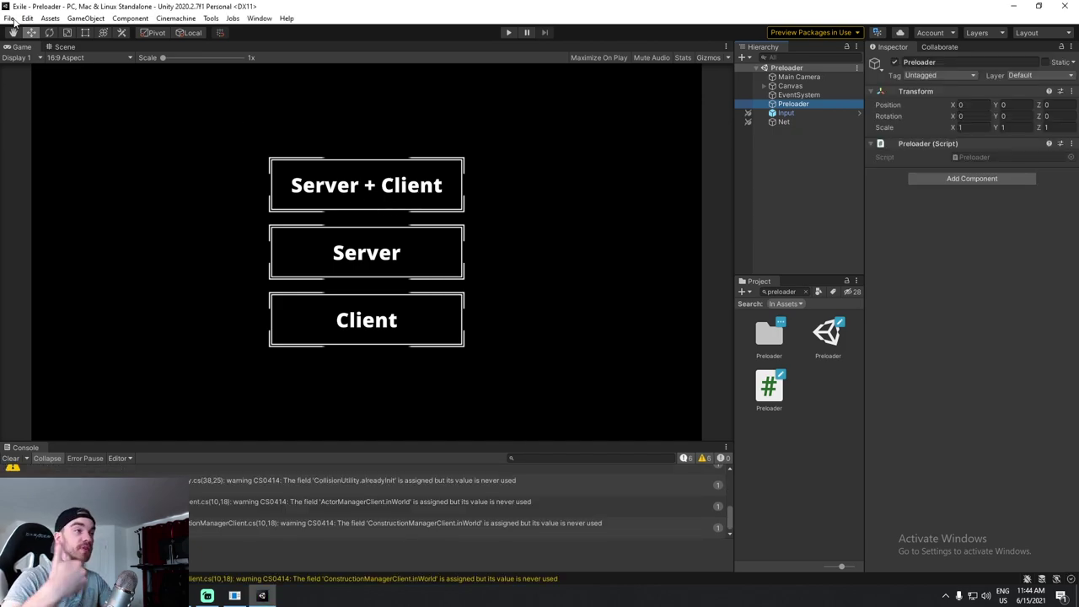
Build and run Exile, then launch the built Exile.exe from the Build folder.
left_click(10, 19)
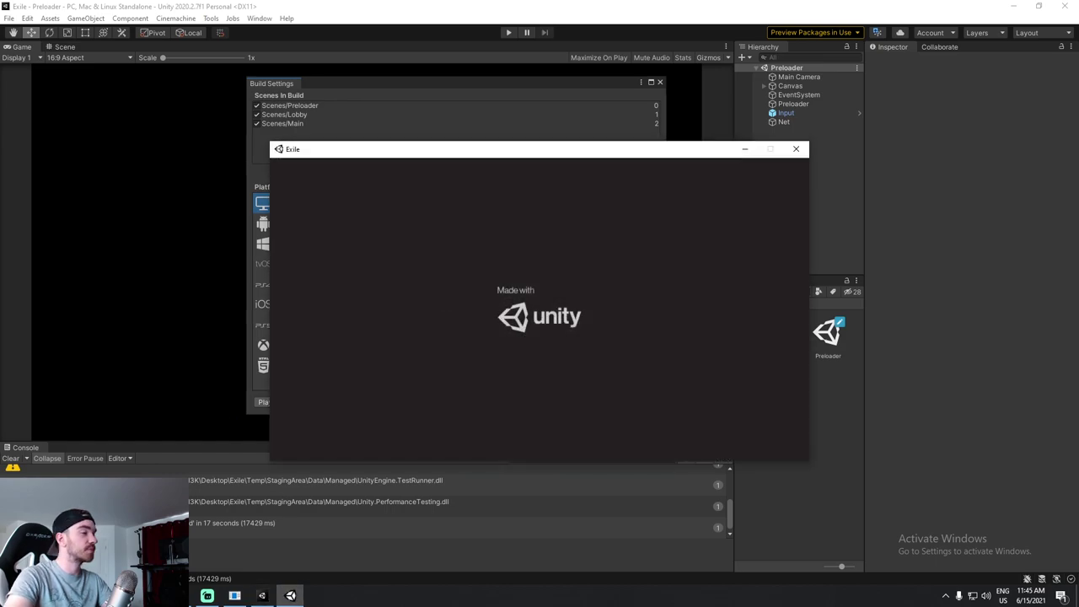
left_click_drag(633, 153, 567, 125)
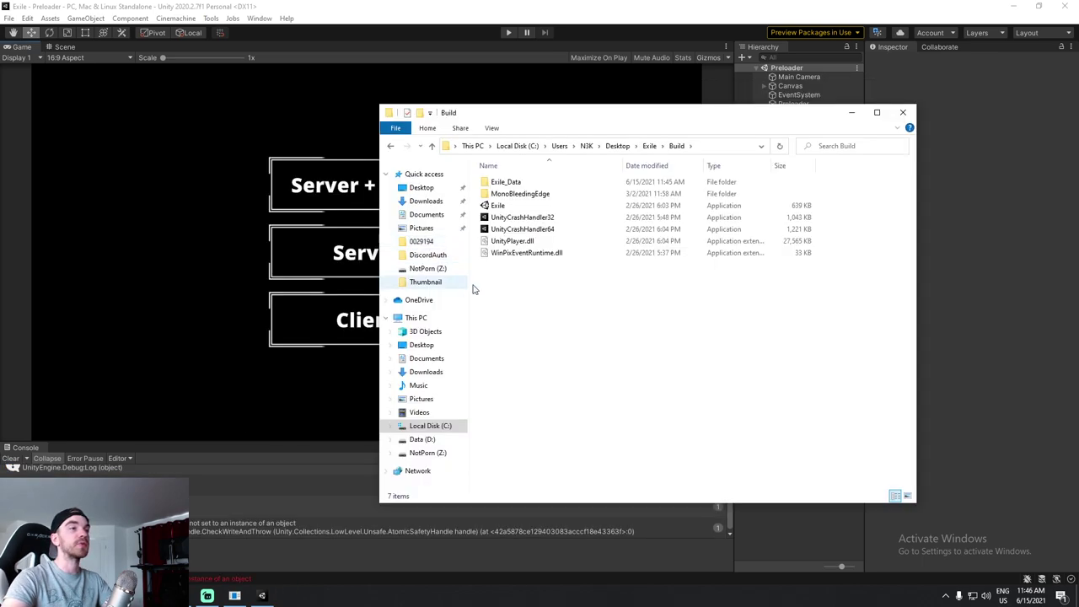
left_click_drag(617, 354, 474, 90)
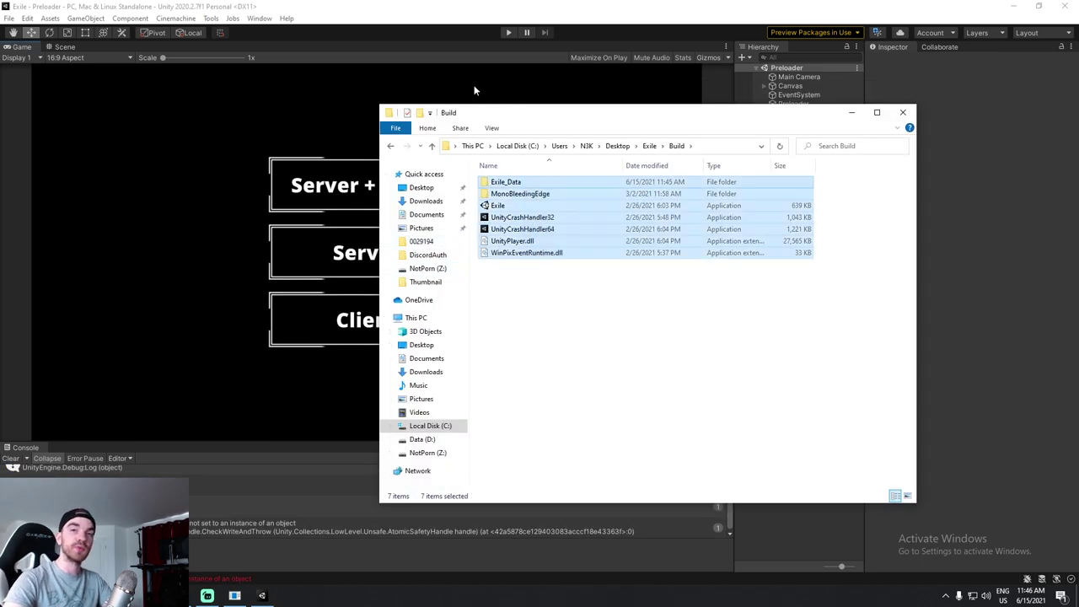
left_click(607, 315)
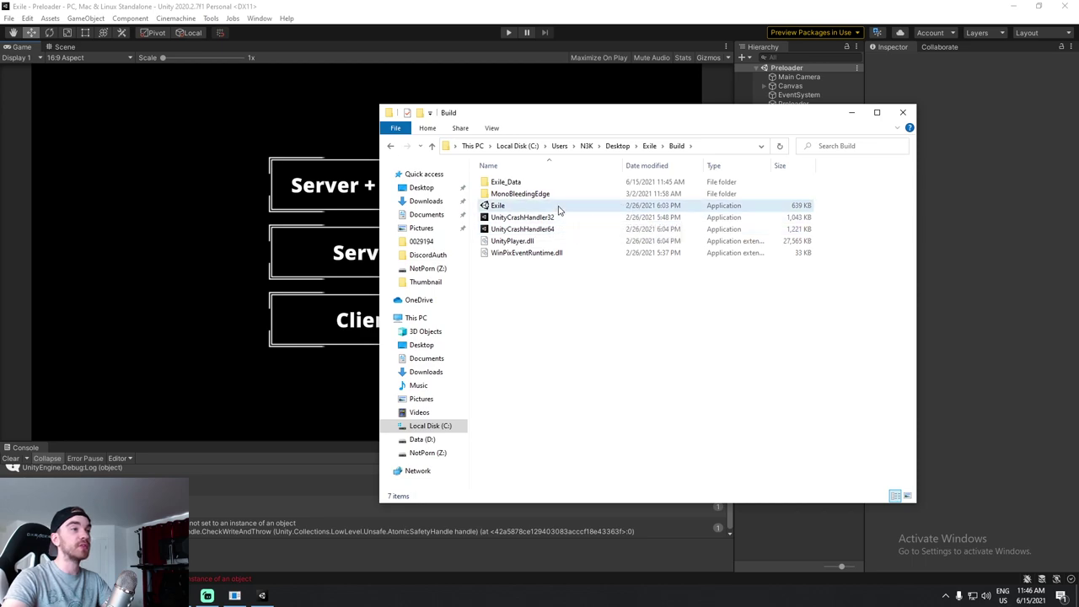
double_click(557, 207)
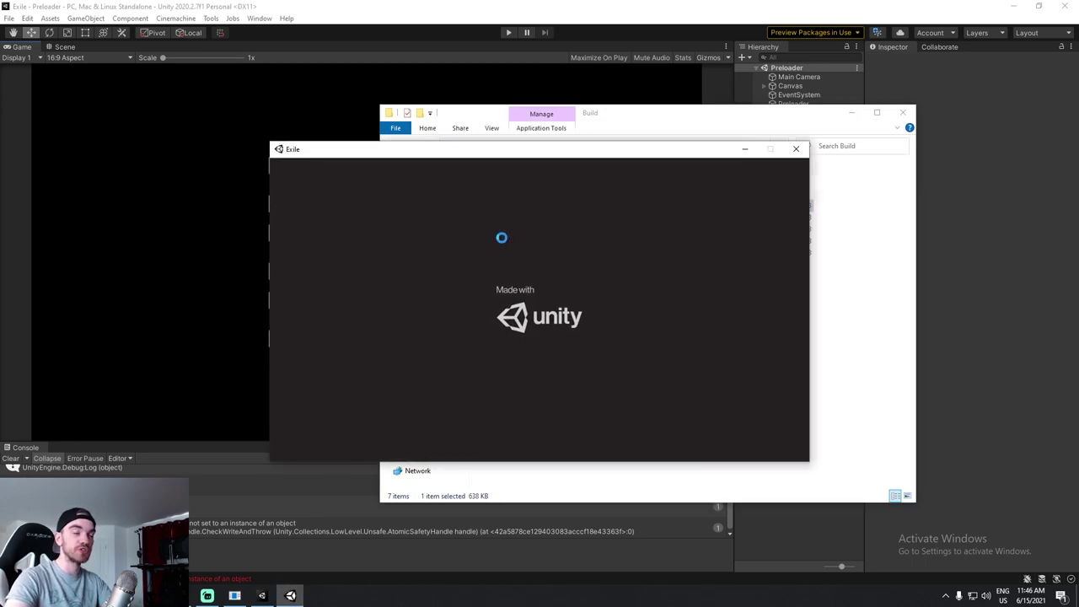
left_click_drag(619, 159, 549, 158)
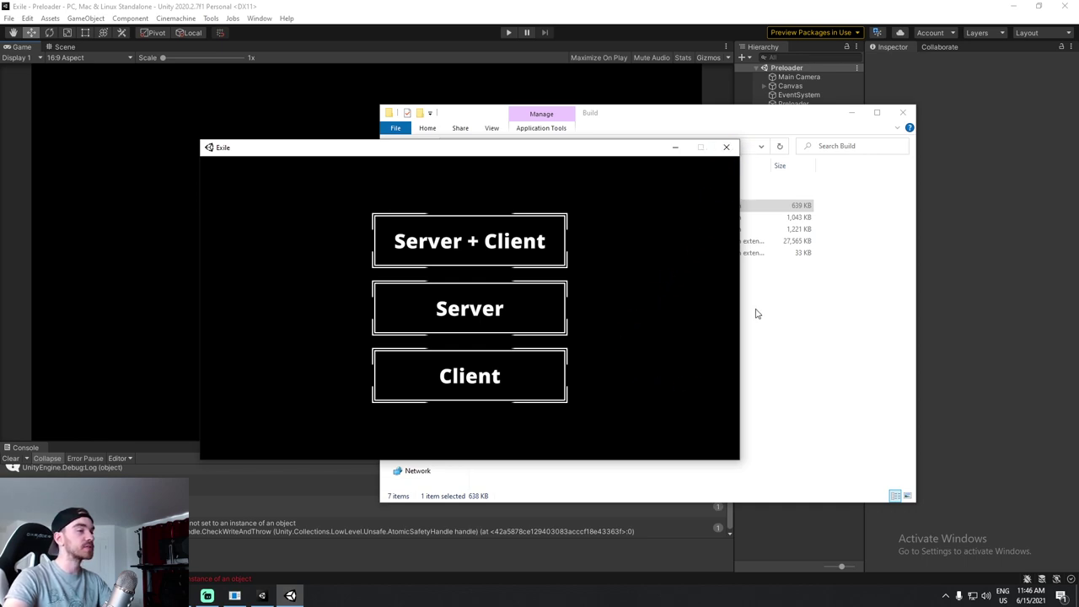
left_click(756, 338)
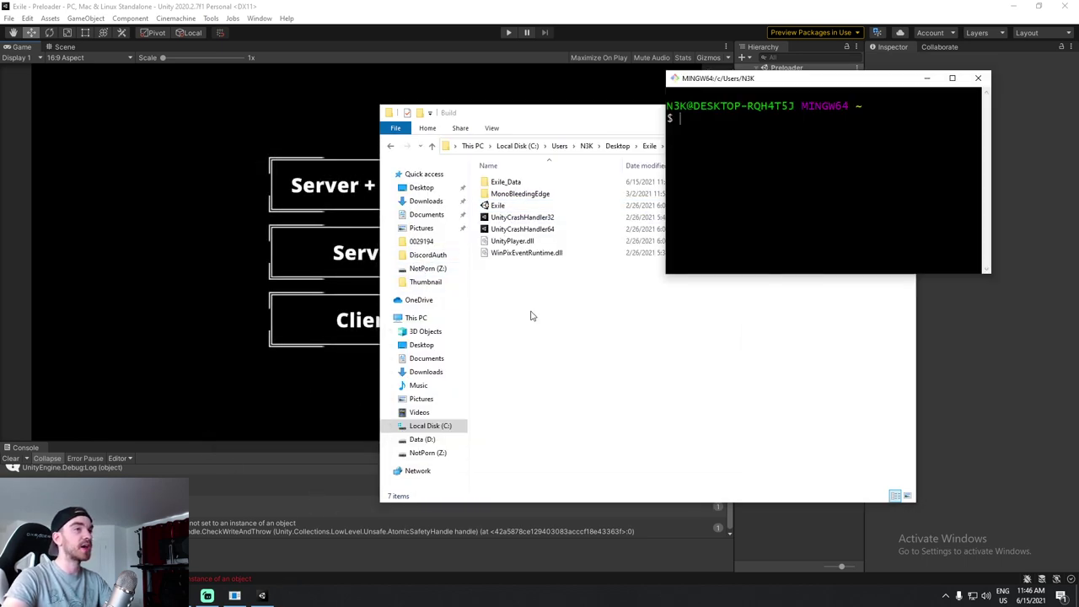
Arrange the terminal and Build folder, then drop Exile.exe's full path into Git Bash to run it.
left_click_drag(826, 83, 238, 135)
left_click_drag(590, 119, 706, 110)
left_click_drag(213, 137, 274, 177)
left_click(739, 345)
left_click_drag(630, 198, 278, 258)
left_click_drag(352, 173, 300, 152)
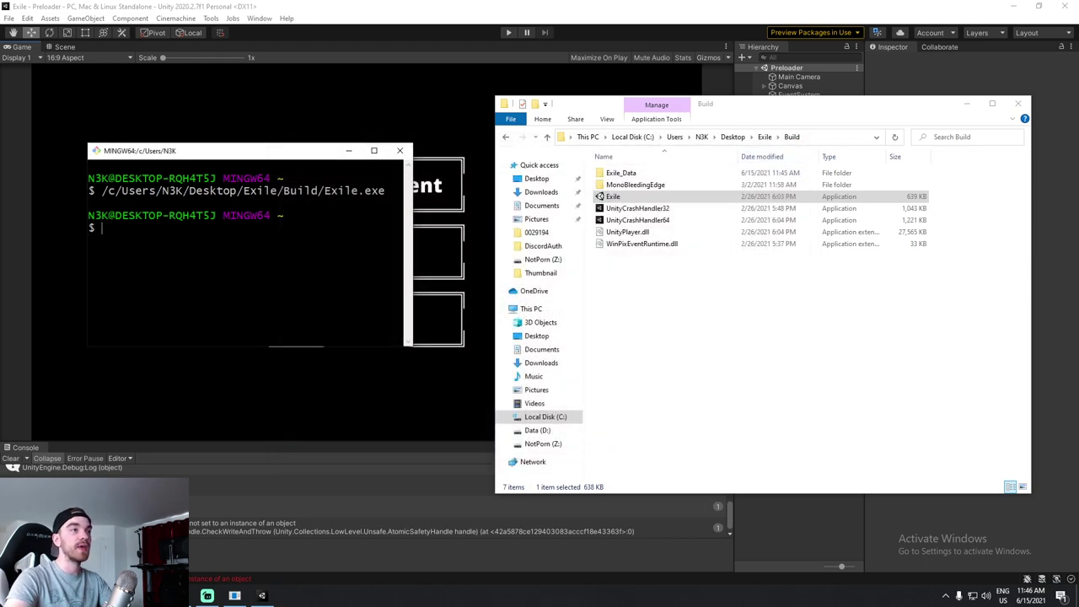
Rerun the Exile.exe launch command from history so the game opens straight into the lobby.
key("Up")
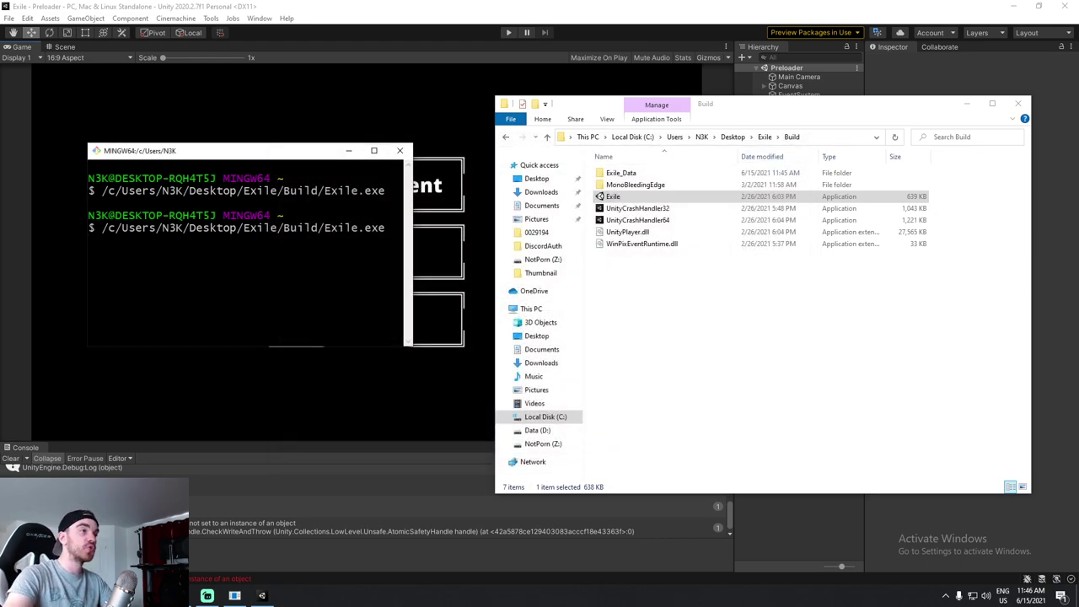
left_click_drag(411, 233, 624, 230)
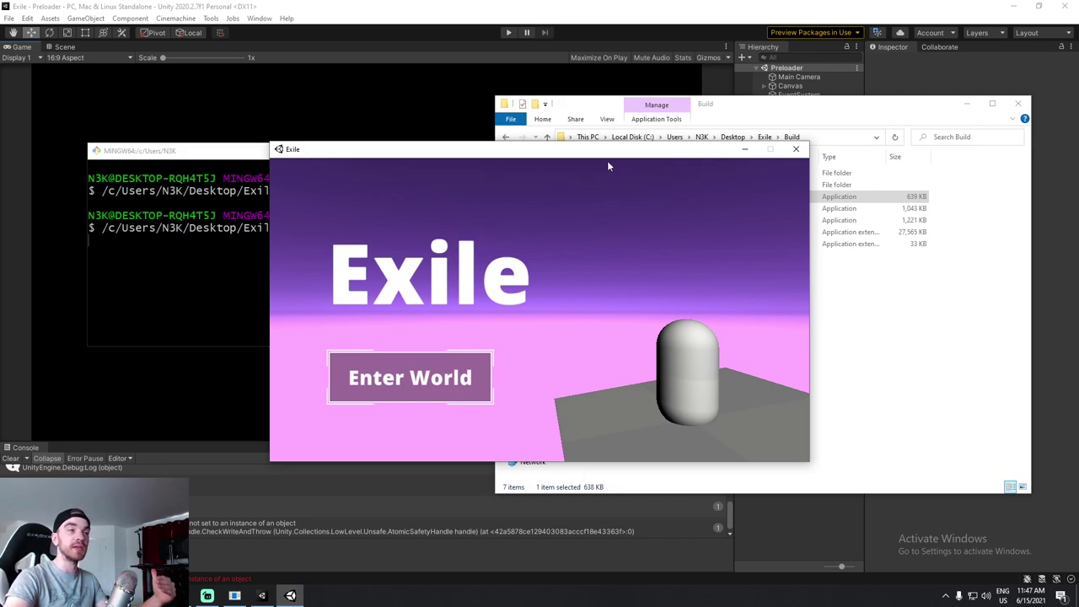
left_click_drag(606, 151, 664, 175)
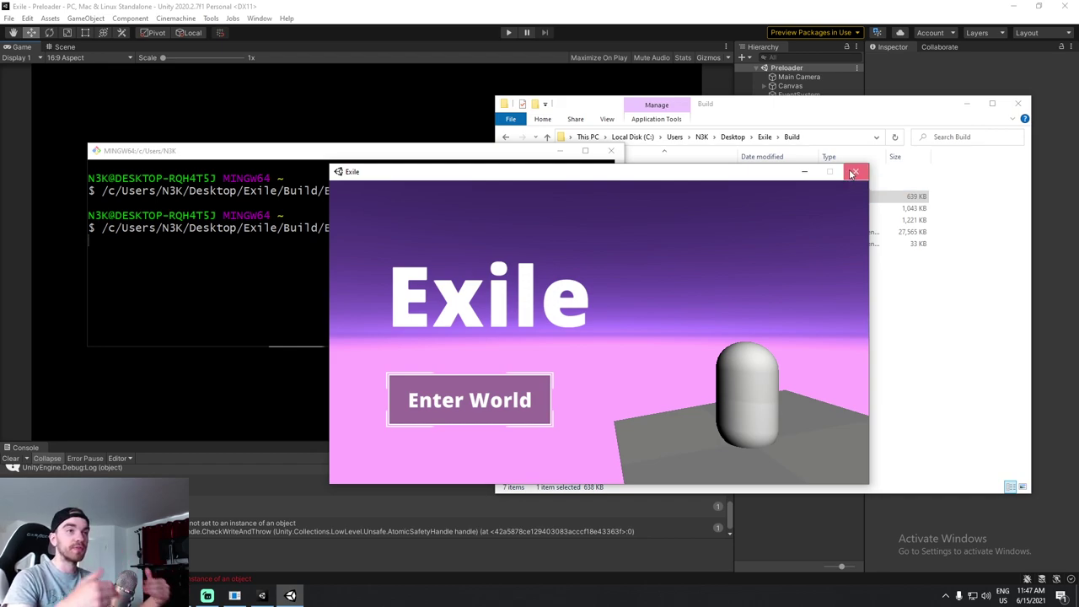
Close the game and rerun Exile.exe -launch-as-server with -batchmode appended.
left_click(853, 173)
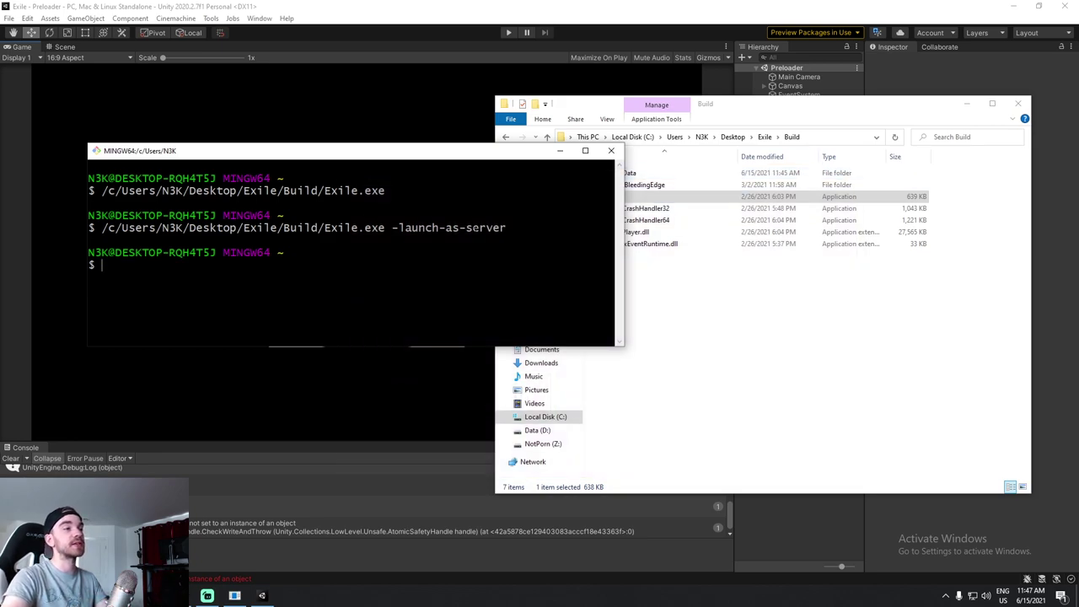
left_click_drag(435, 150, 523, 148)
double_click(524, 251)
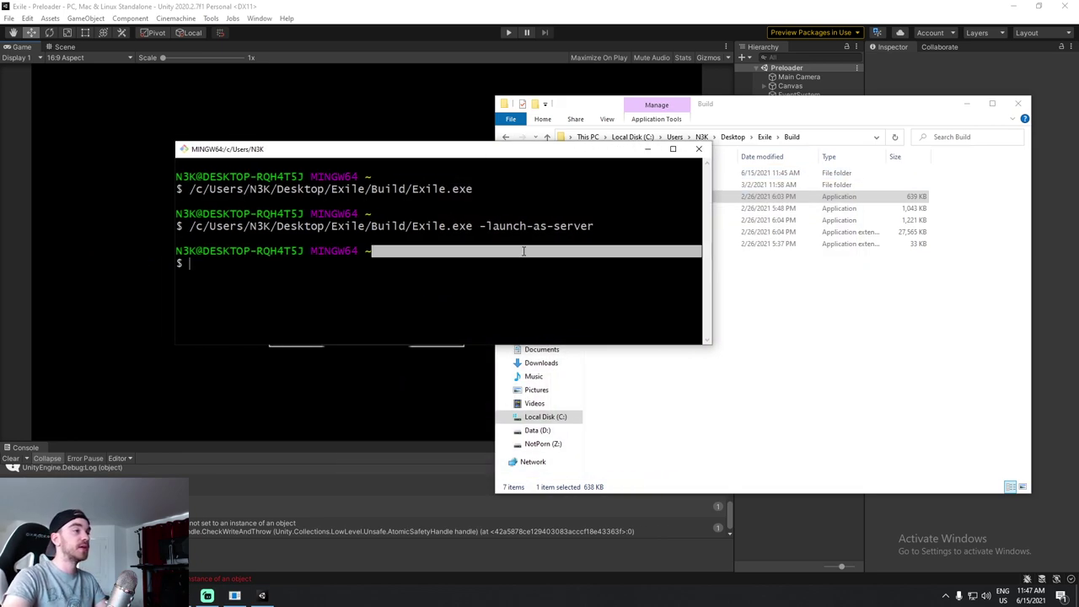
key("Up")
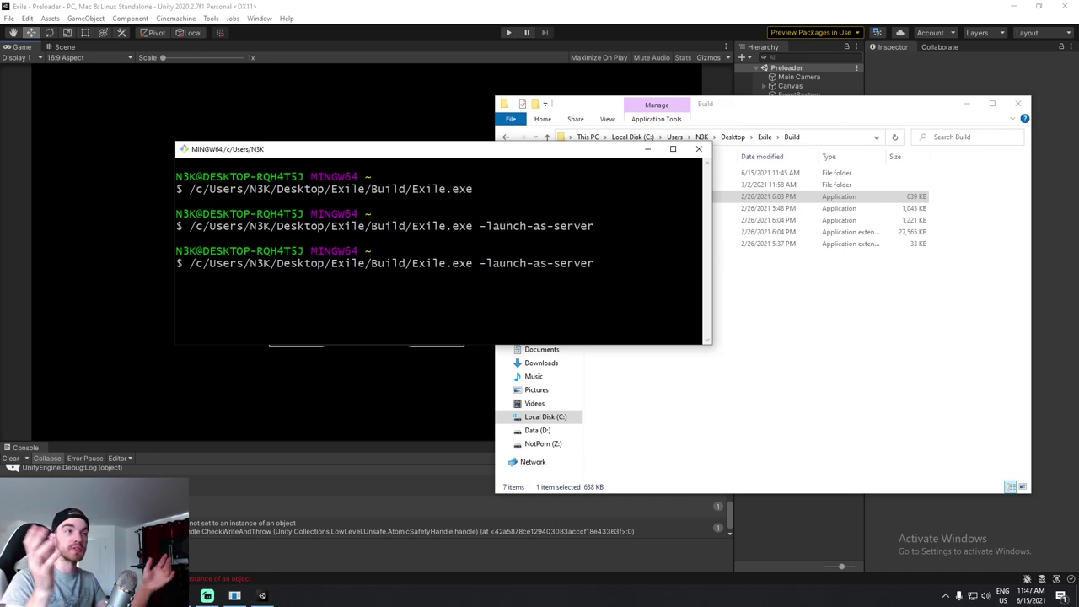
type("-batchmode")
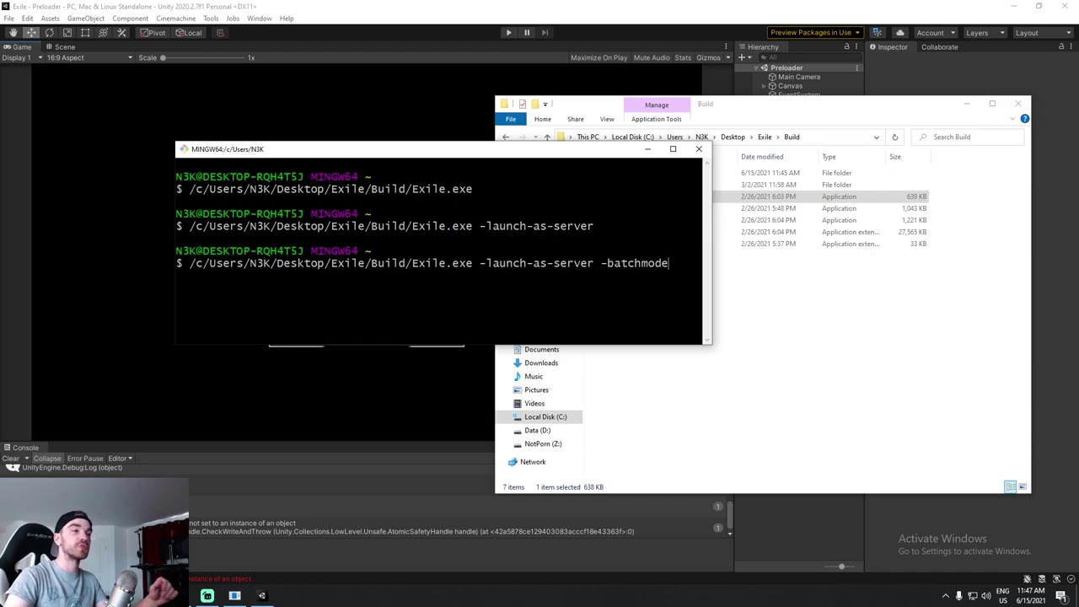
key("Return")
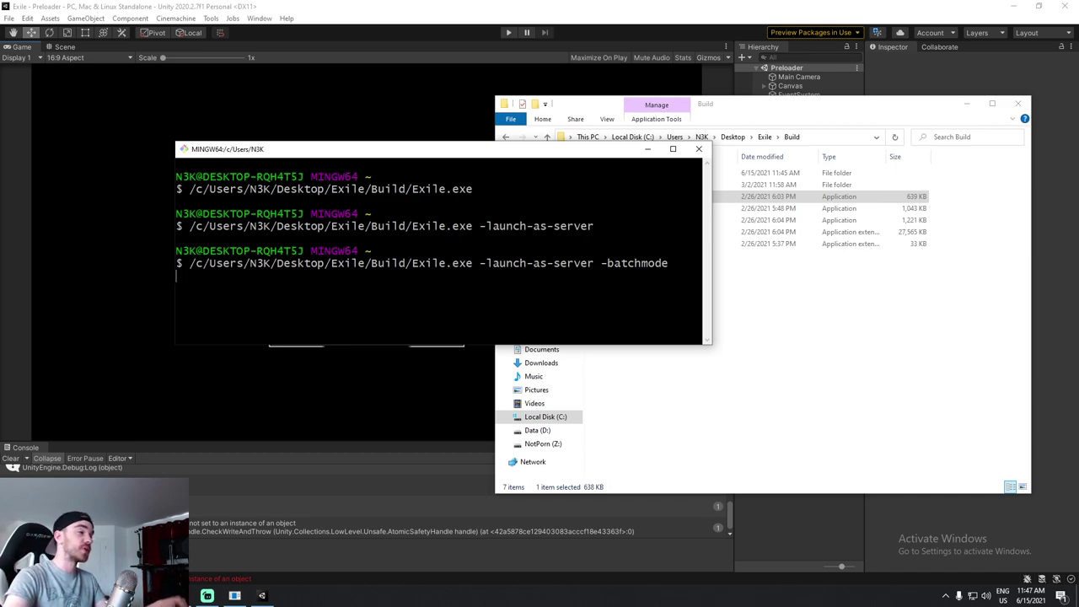
End the windowless background Exile process in Task Manager.
key("ctrl+shift+Escape")
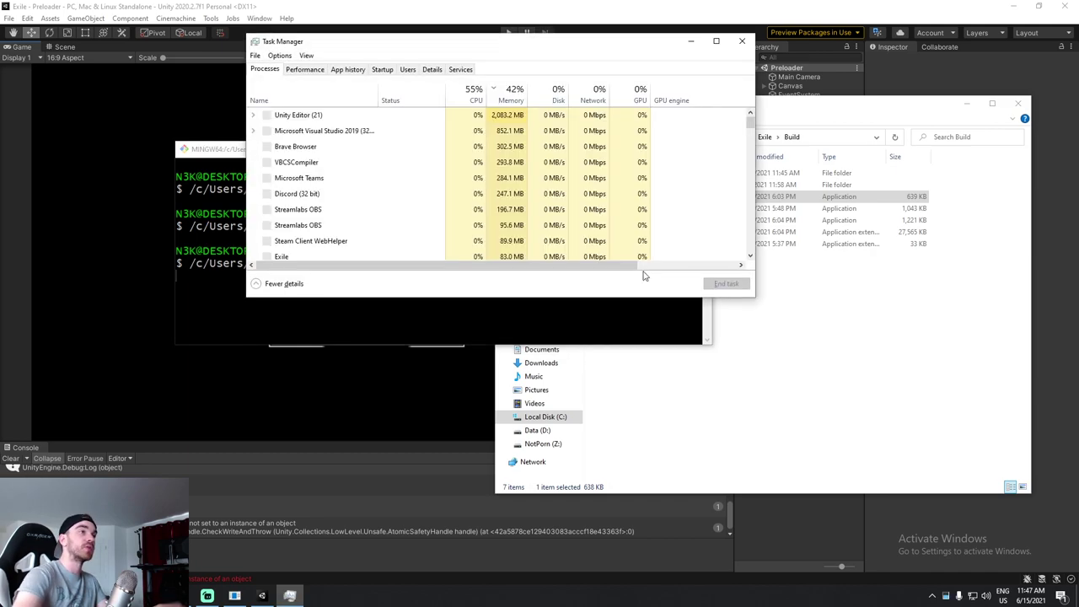
left_click(330, 147)
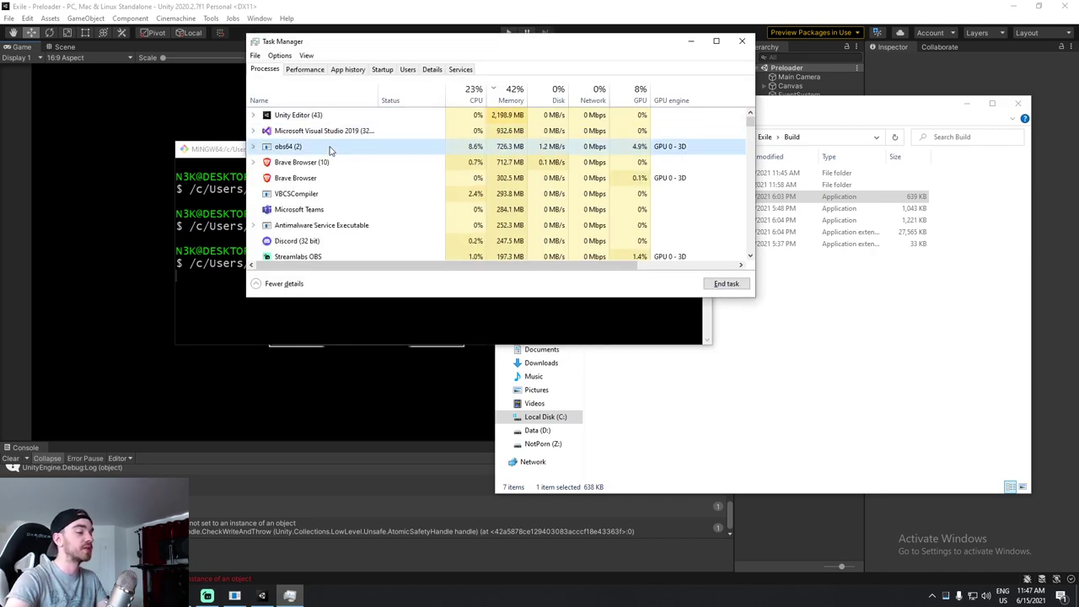
key("e")
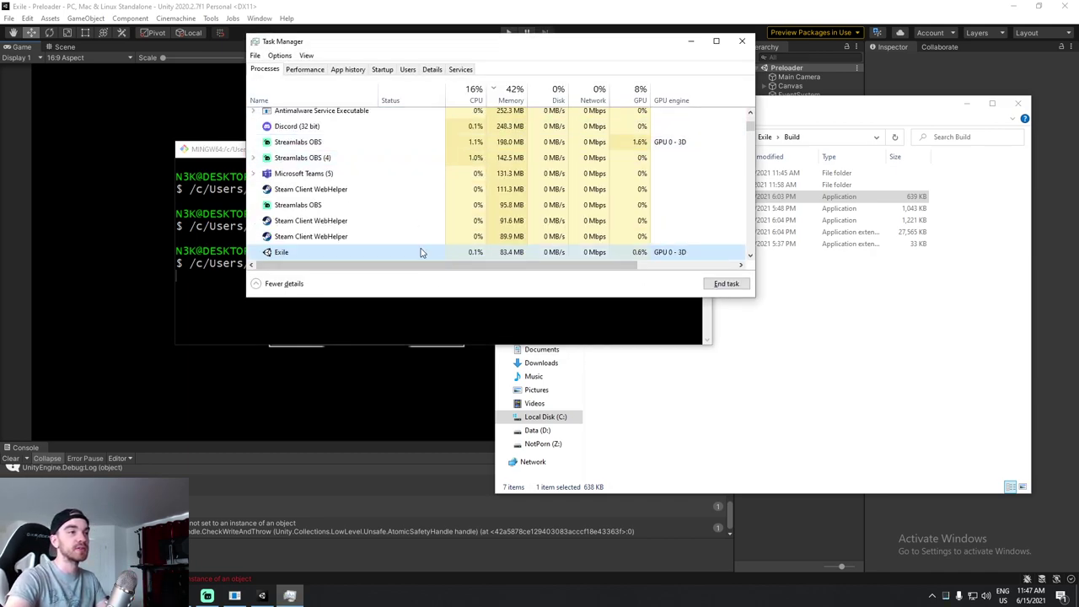
left_click_drag(595, 43, 666, 16)
left_click(795, 257)
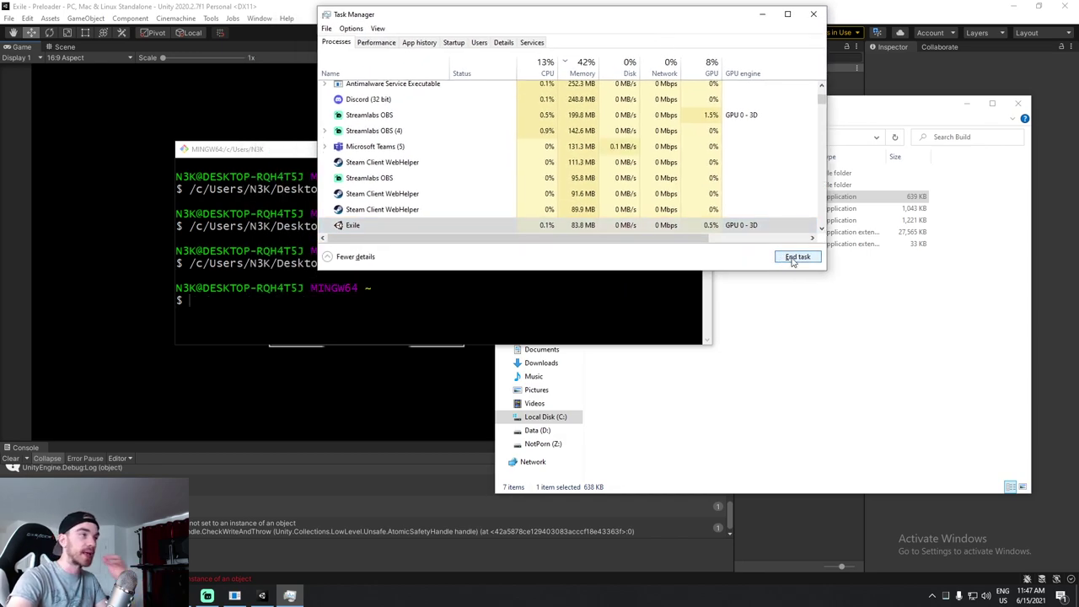
Run Exile with -batchmode -nographics, confirm 'Server listening on 8000', then close the terminal anyway.
left_click(762, 14)
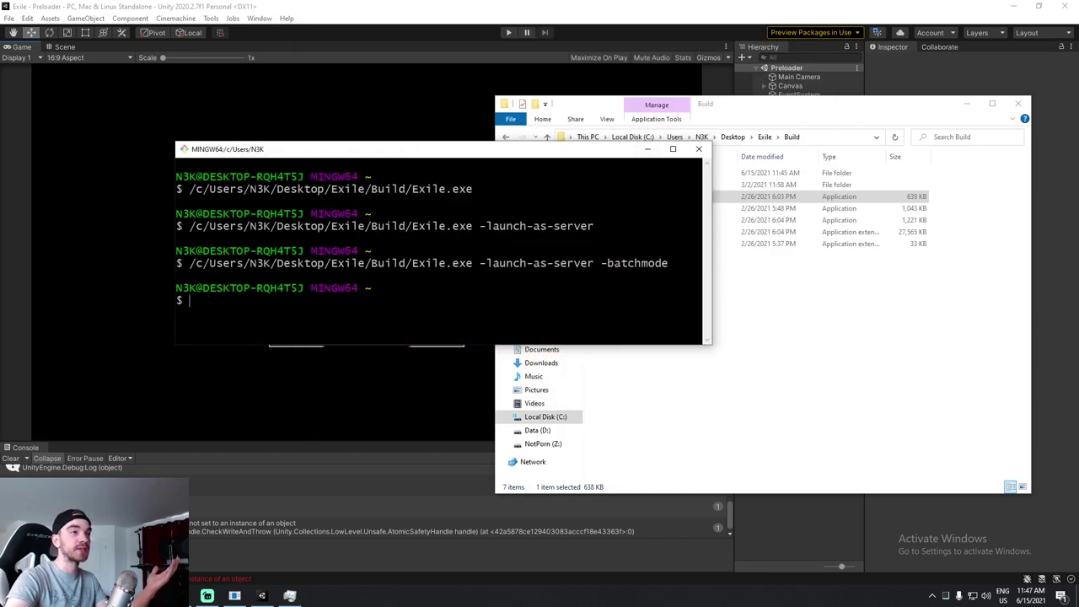
key("Up")
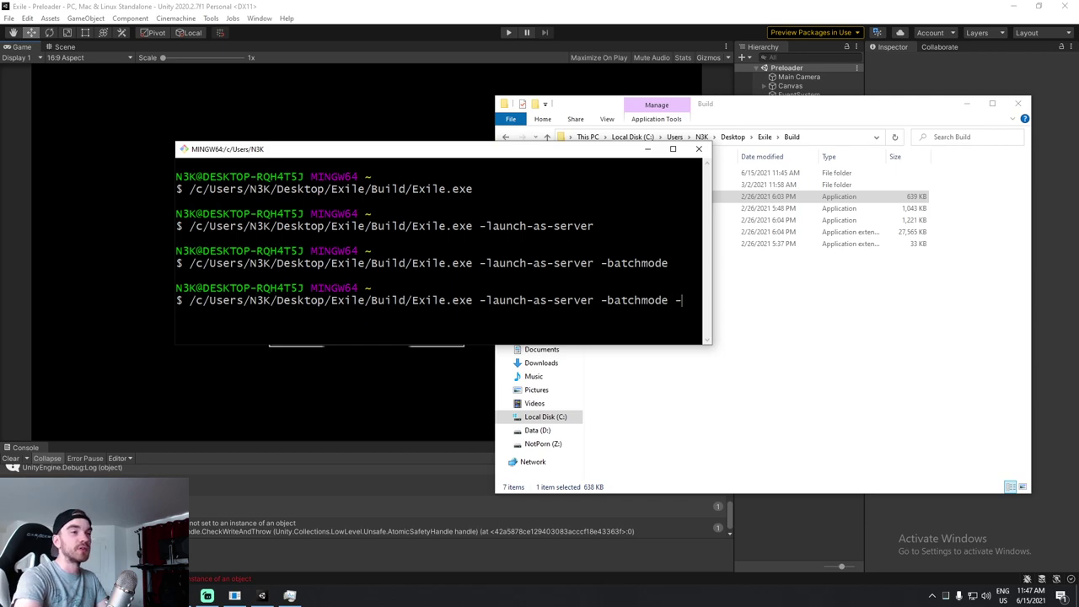
key("Return")
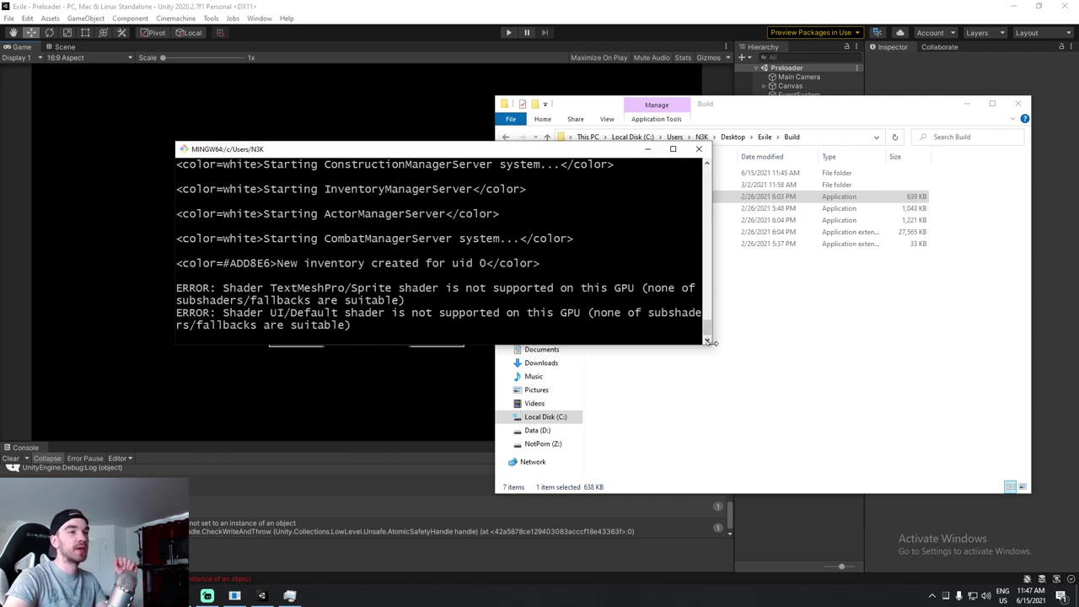
left_click_drag(712, 345, 1003, 457)
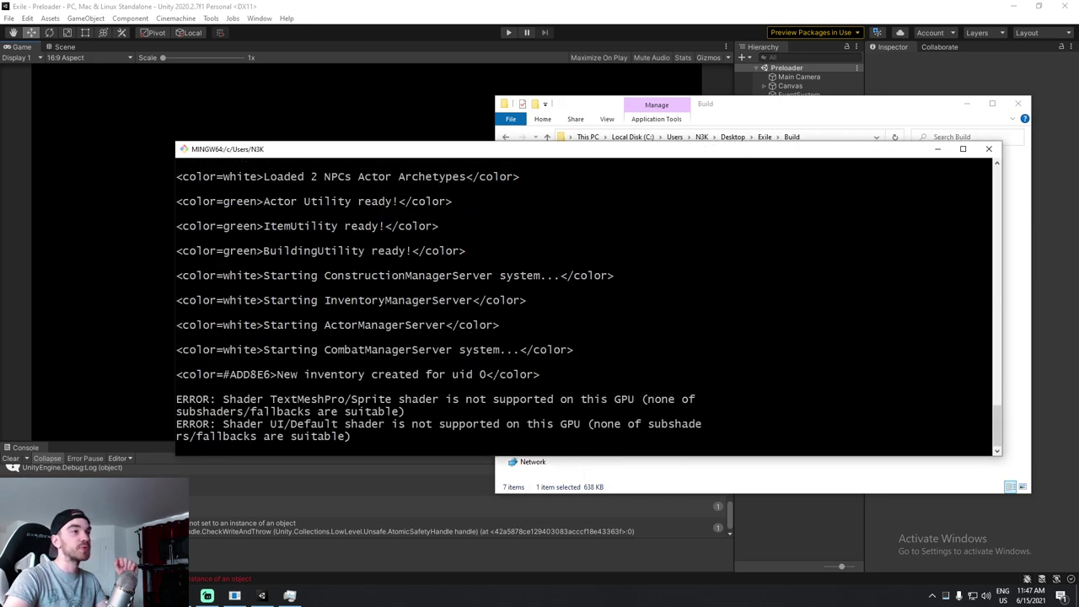
scroll(586, 303, "up", 3)
left_click_drag(279, 238, 458, 287)
left_click(458, 288)
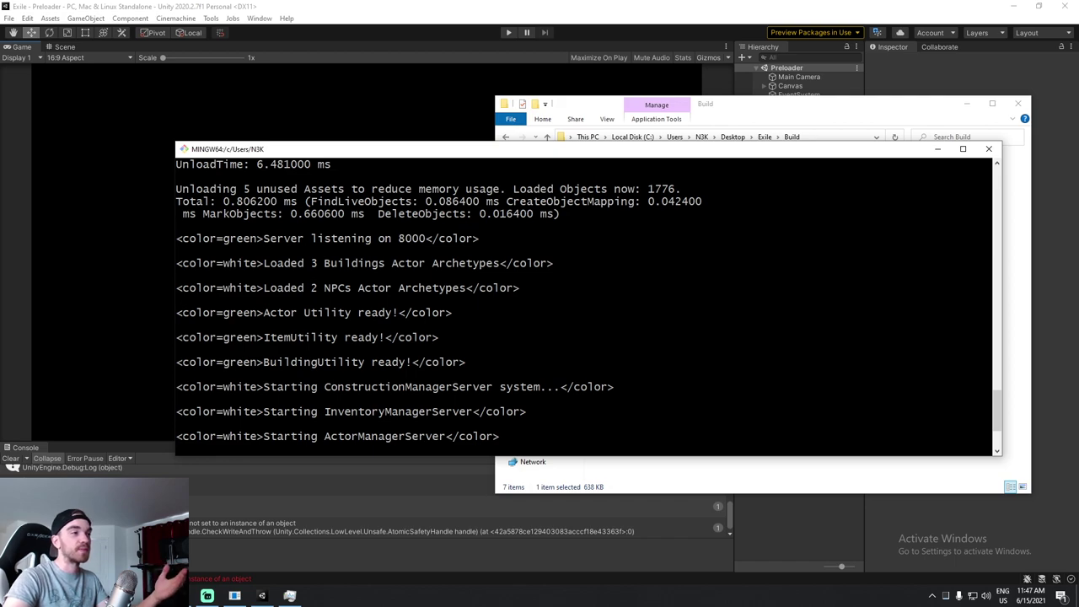
left_click_drag(264, 238, 426, 239)
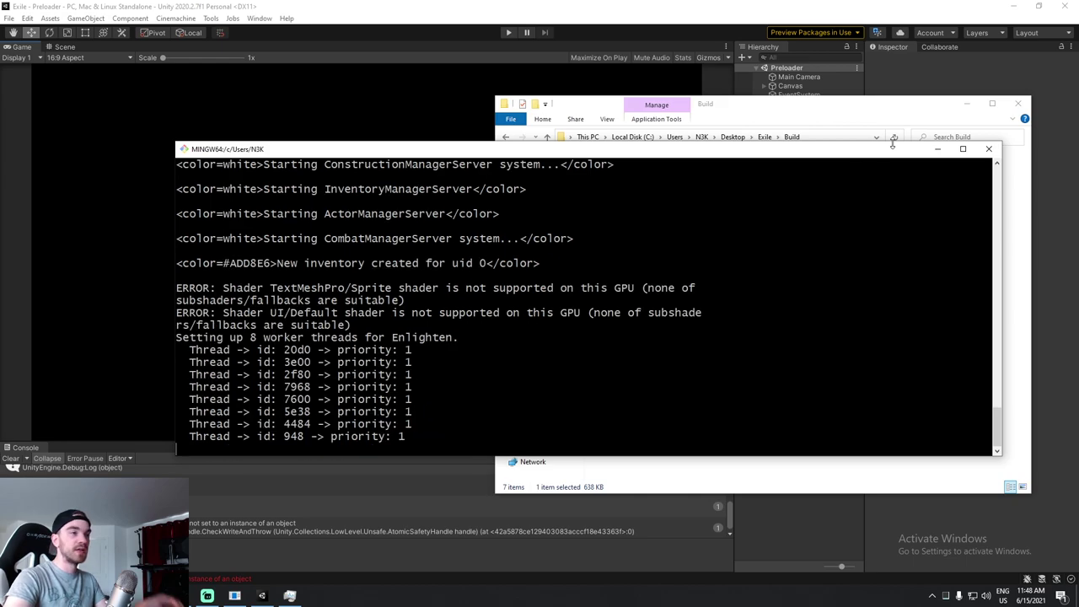
left_click(992, 153)
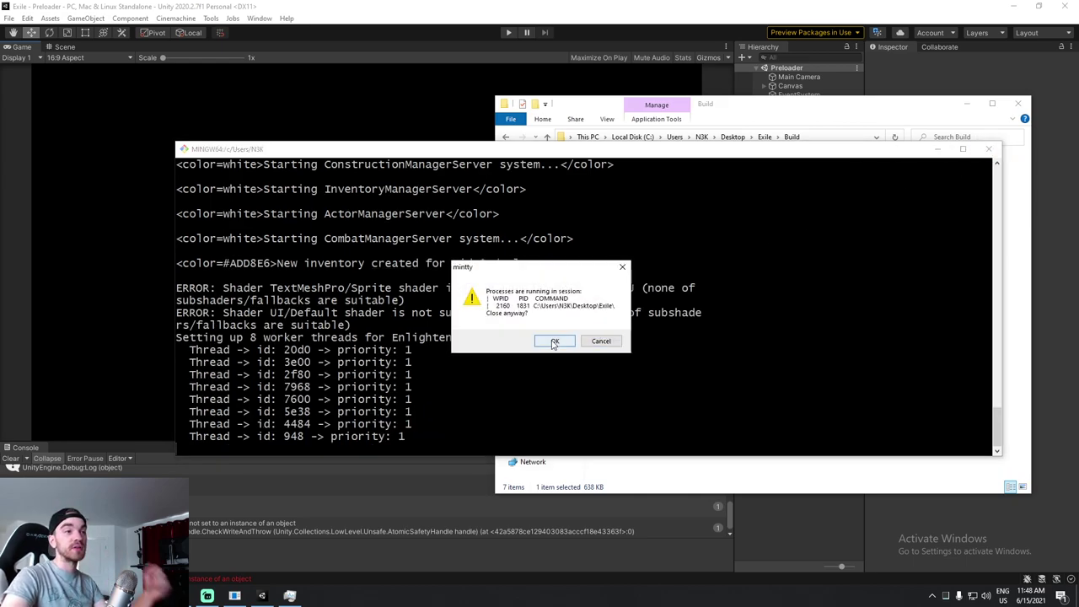
left_click(554, 339)
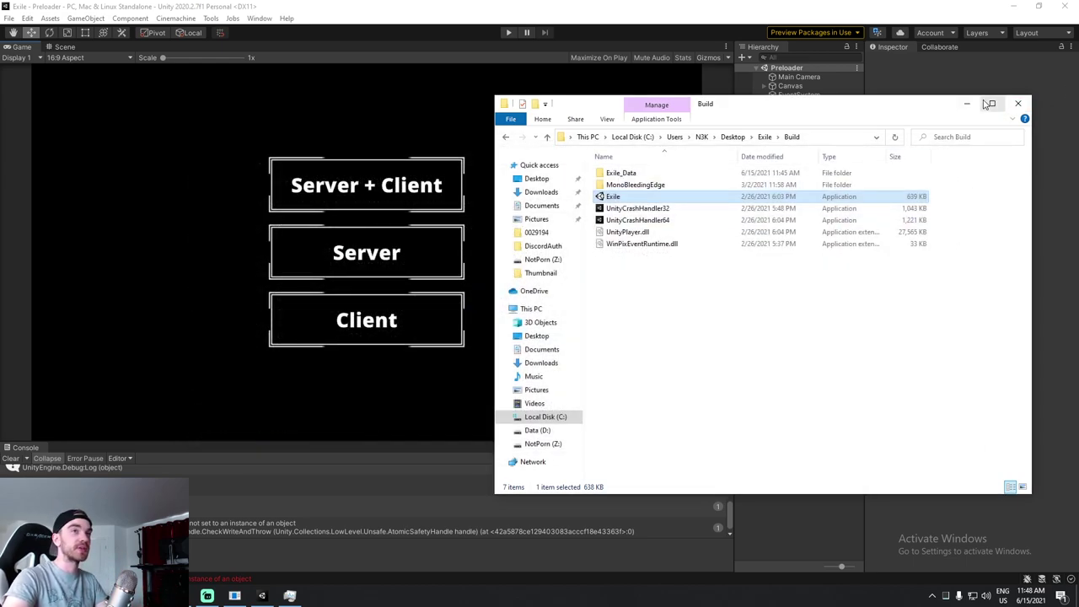
Minimize the Build folder and launch Unity Hub from Windows search.
left_click(967, 103)
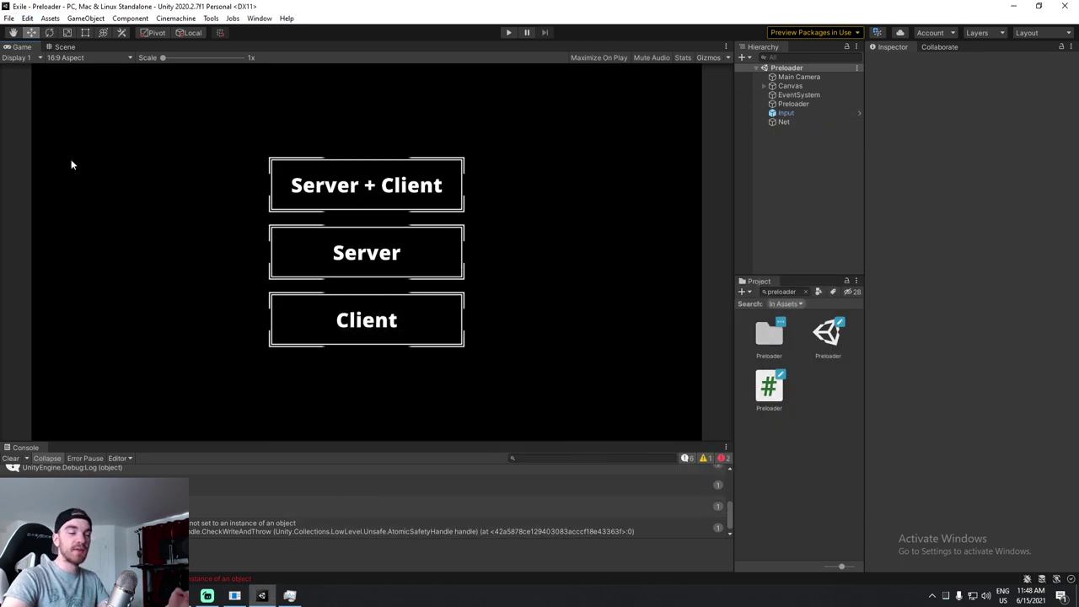
key("super")
type("unity hub")
key("Return")
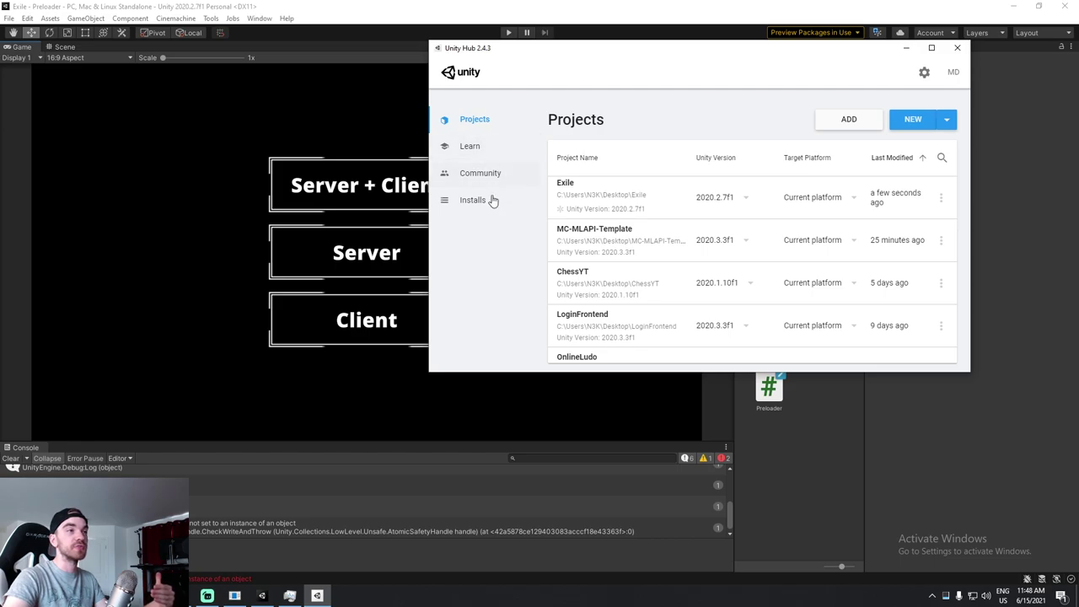
Check the 2020.2.7f1 editor's modules for Linux Build Support, then close Unity Hub.
left_click(479, 203)
left_click(911, 156)
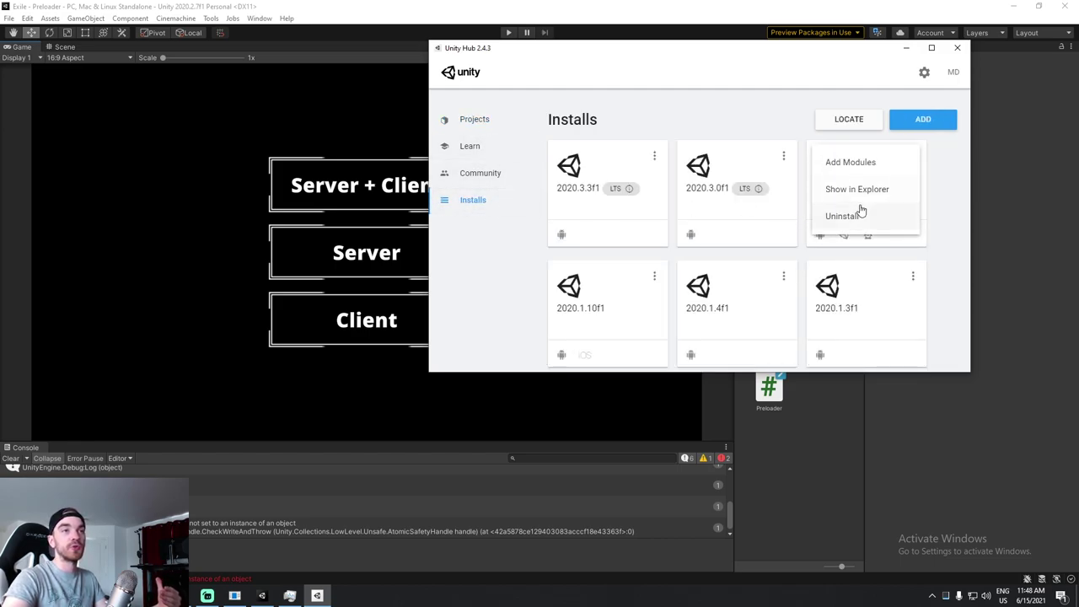
left_click(854, 192)
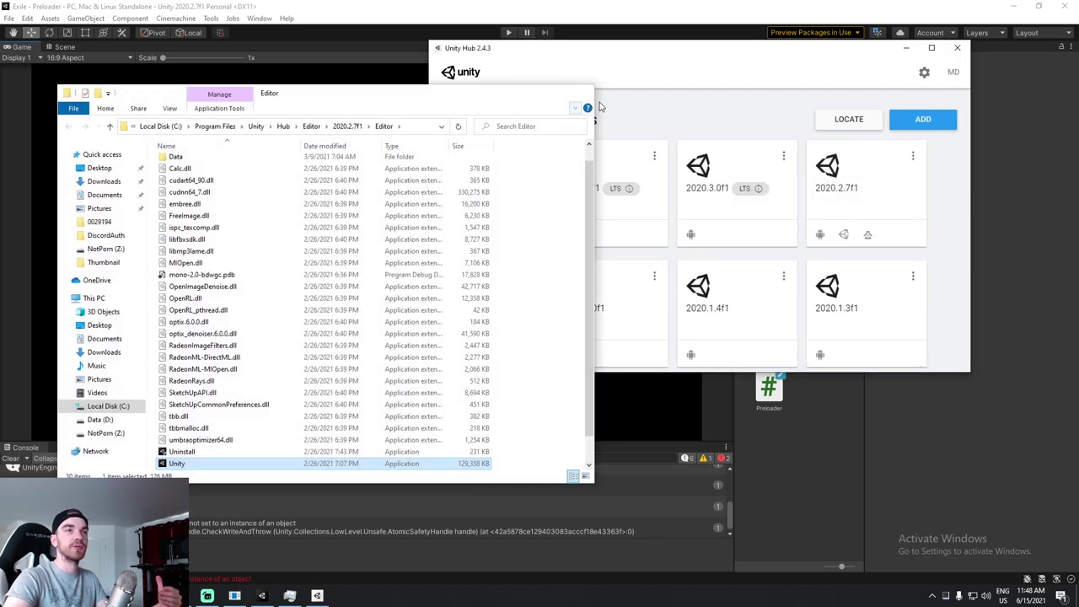
key("alt+F4")
left_click(890, 175)
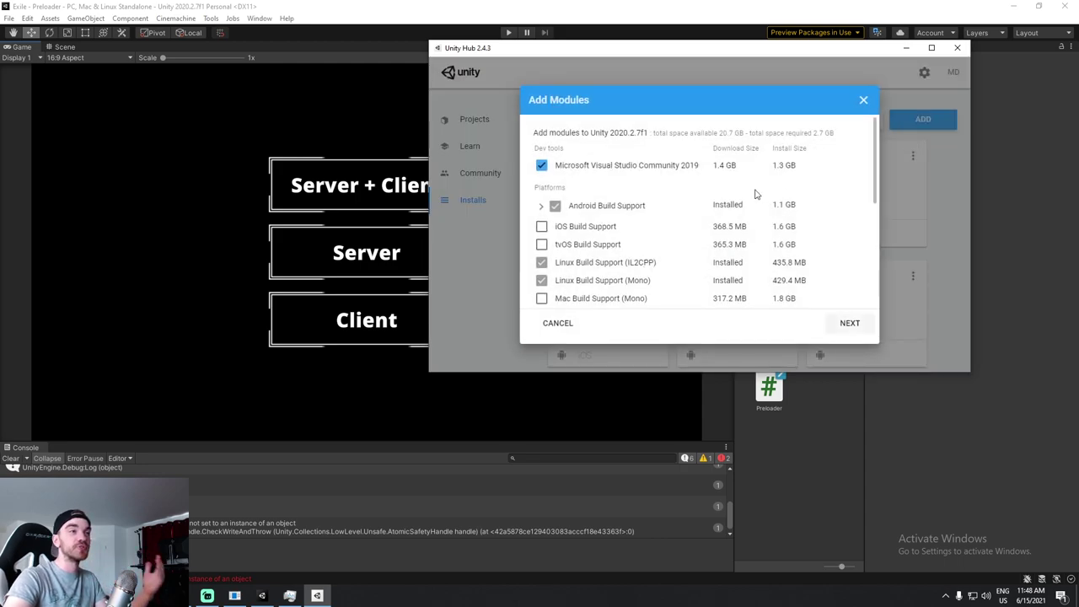
scroll(613, 212, "down", 1)
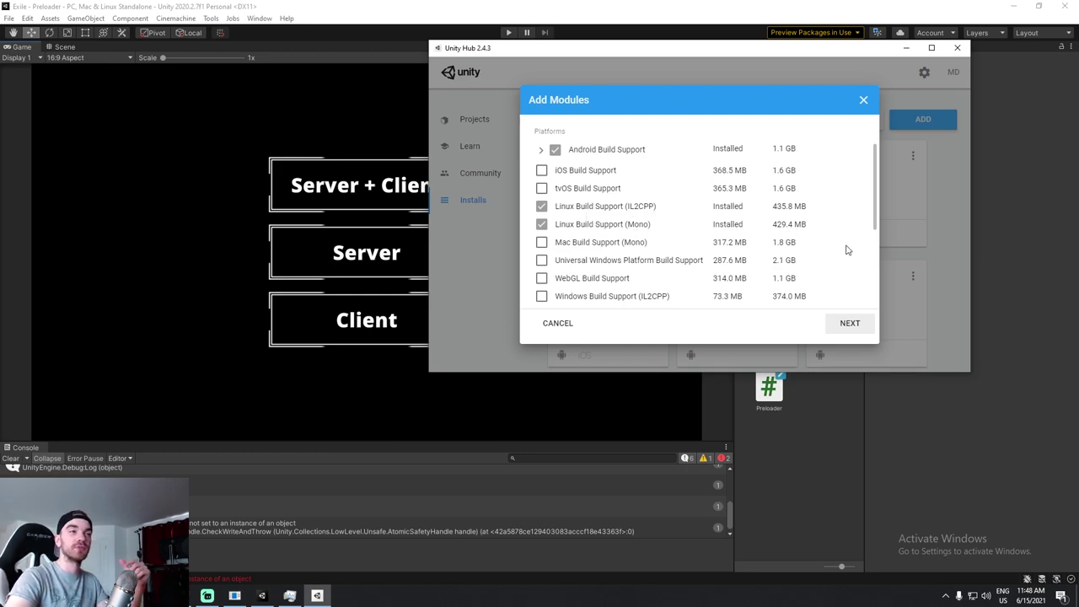
left_click(863, 100)
left_click(957, 47)
Clear the Console and set the Build Settings target platform to Linux.
left_click(10, 458)
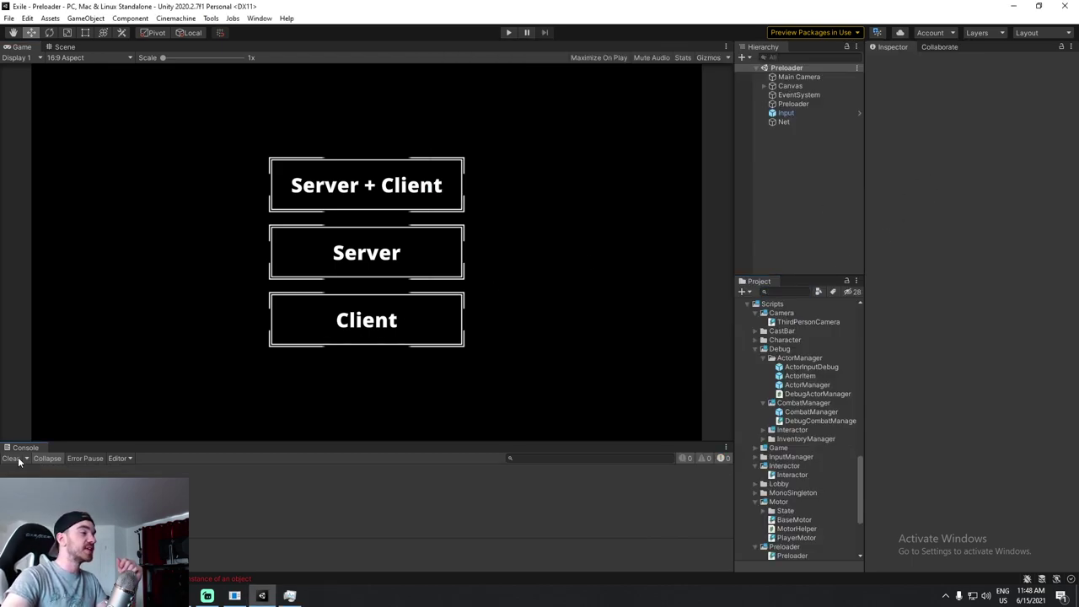
left_click(9, 17)
left_click(40, 153)
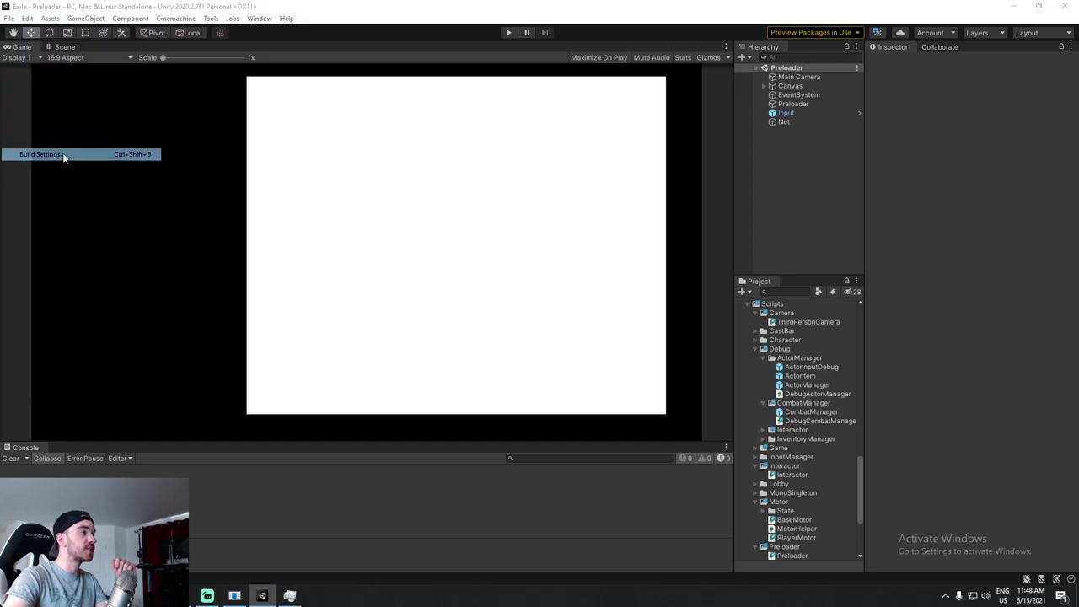
left_click(539, 224)
left_click(540, 250)
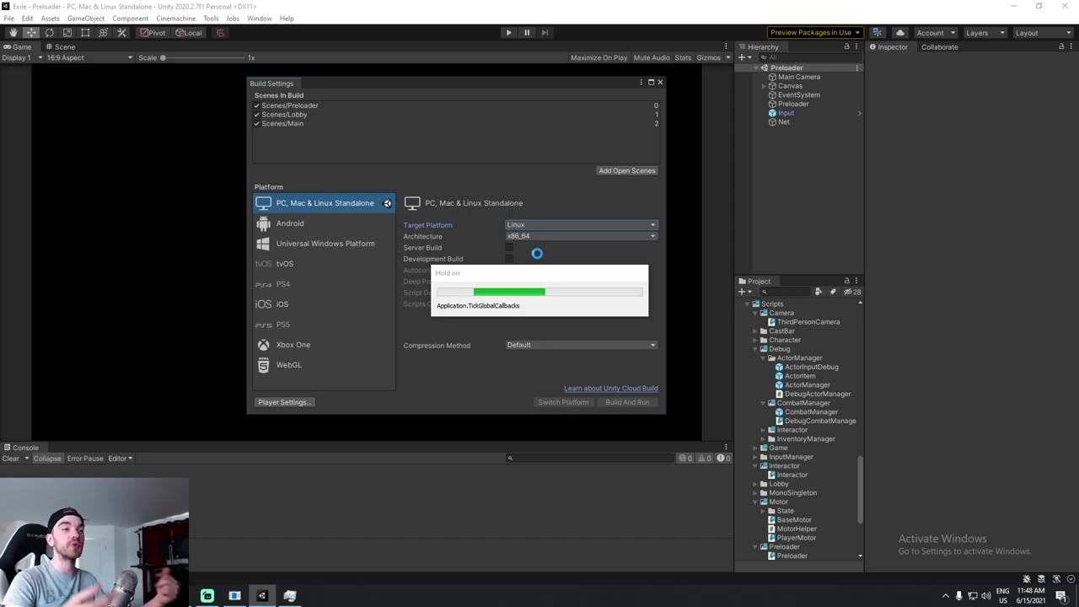
Compare against the -batchmode -nographics launch flags, then enable Development Build.
mouse_move(514, 83)
left_mouse_down()
mouse_move(456, 81)
mouse_move(528, 78)
left_mouse_up()
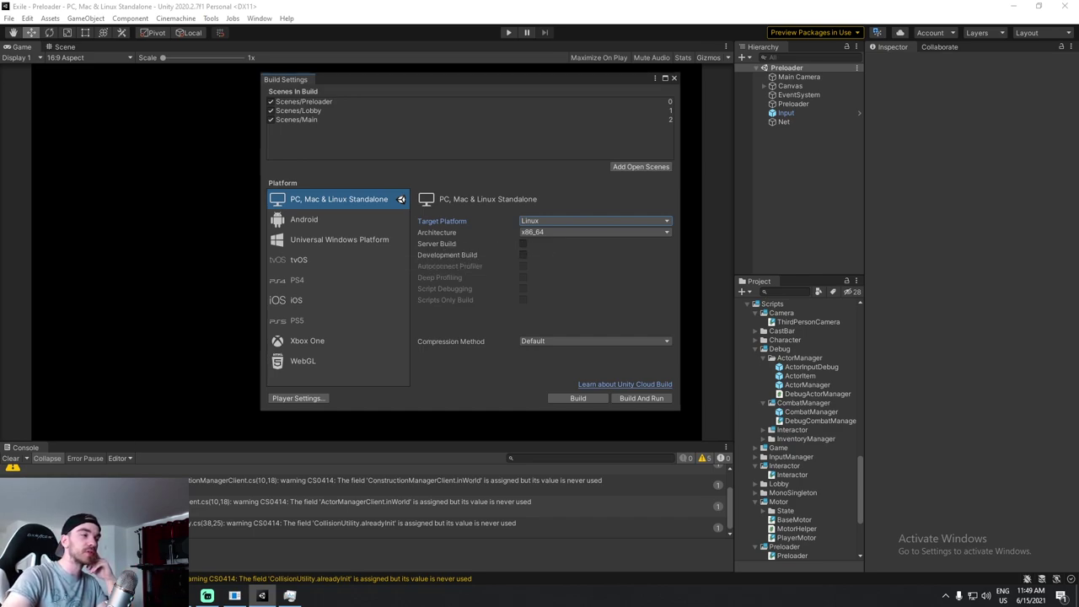
key("Up")
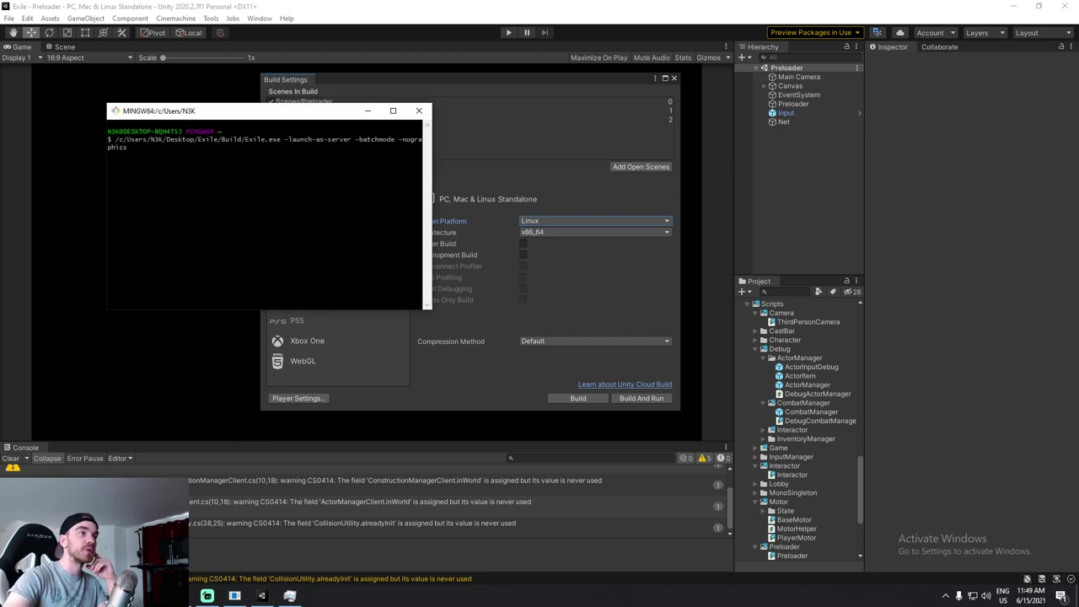
left_click_drag(351, 139, 128, 149)
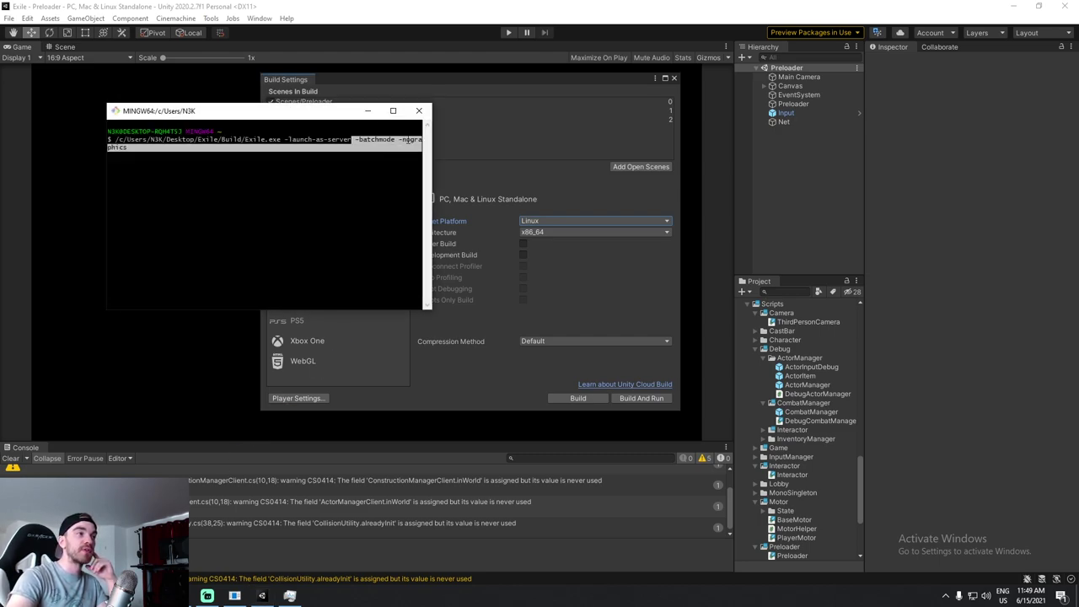
left_click(521, 243)
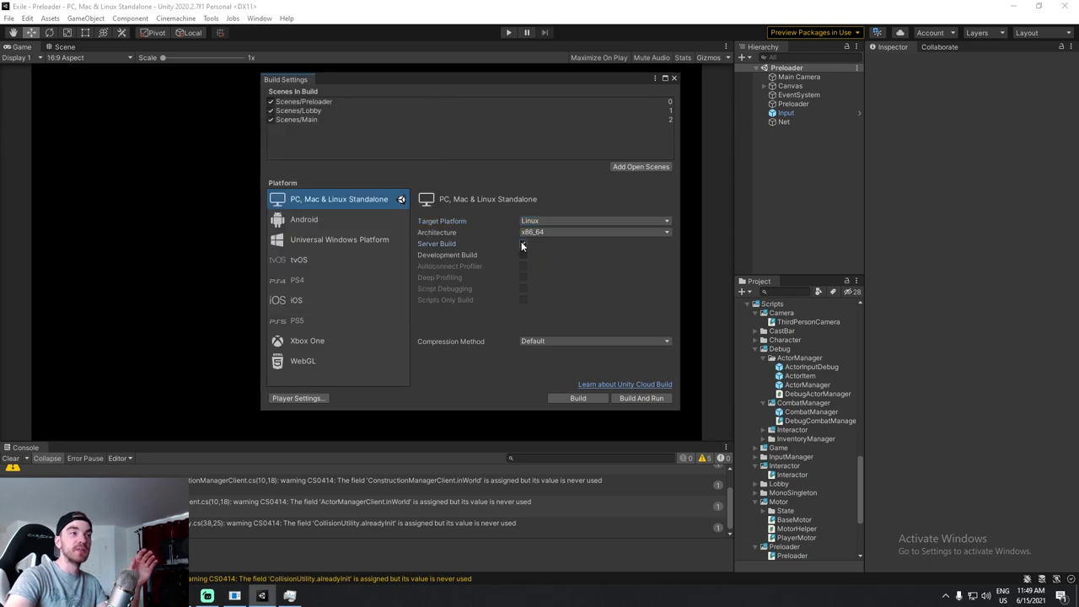
left_click(261, 595)
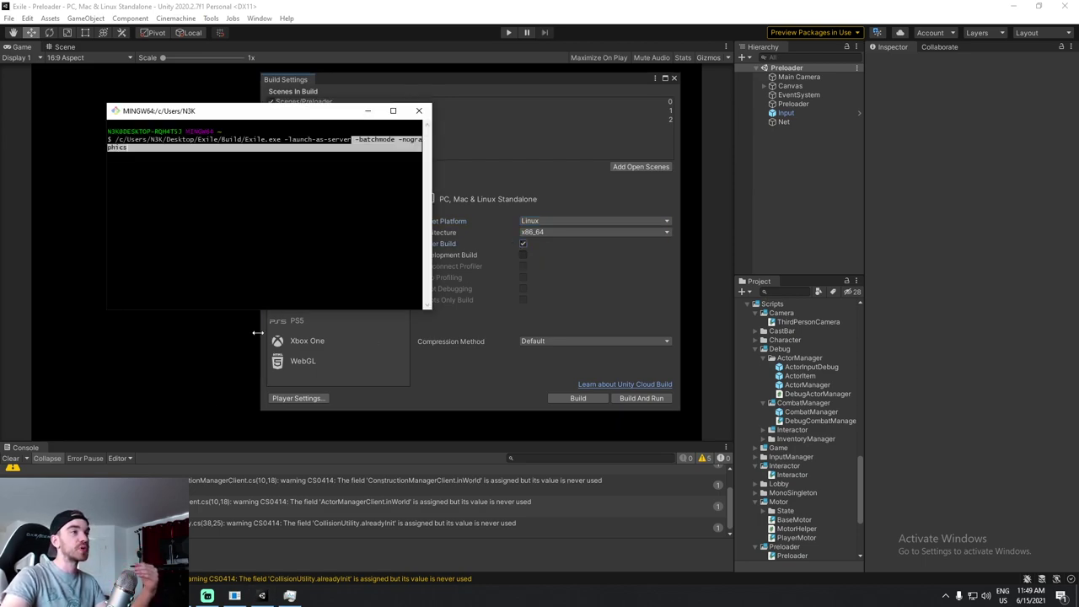
double_click(375, 139)
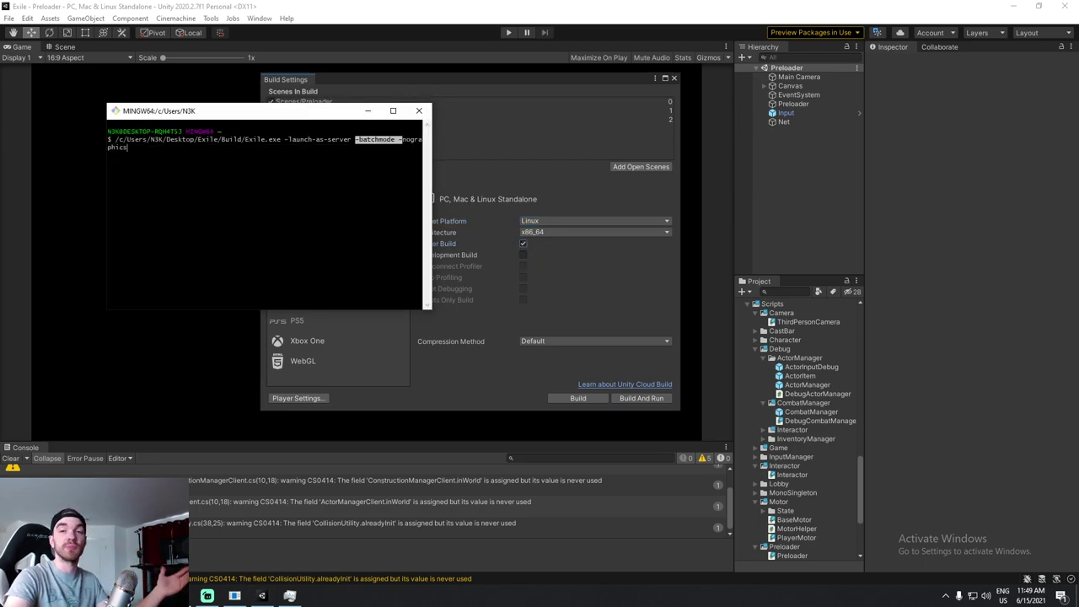
left_click(368, 110)
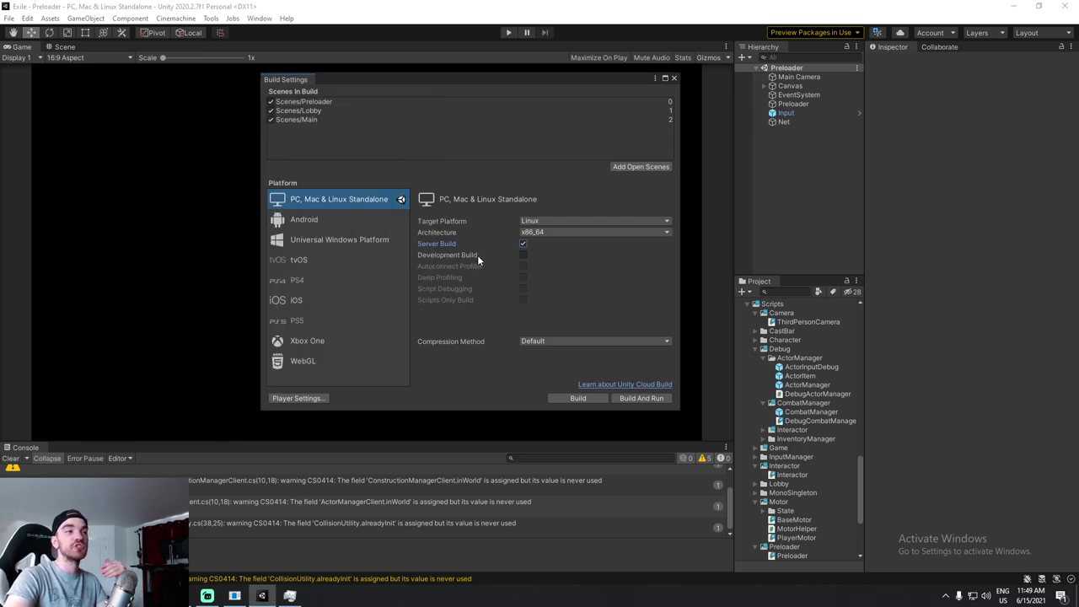
left_click(523, 254)
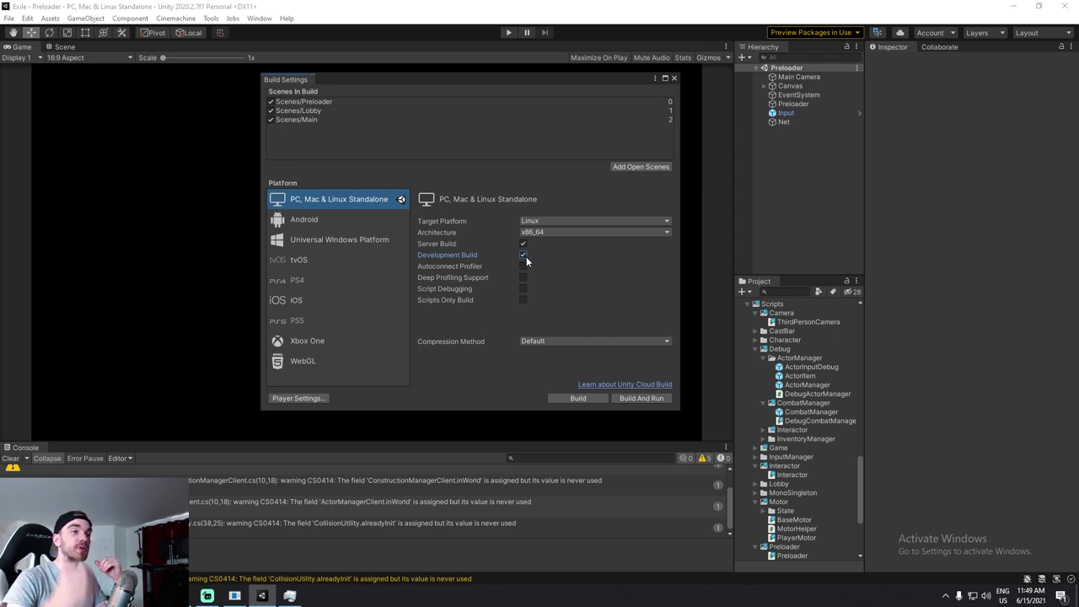
Build the Linux server as Exile.x86_64 into the Exile > LinuxBuild folder.
left_click(594, 399)
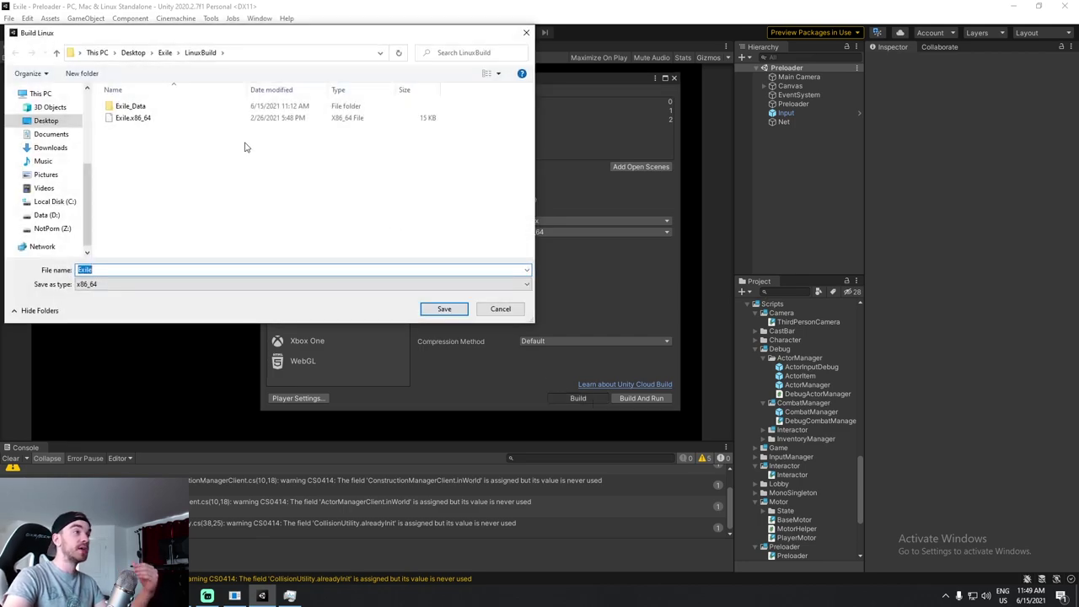
left_click(164, 55)
double_click(125, 153)
key("alt+Left")
double_click(141, 166)
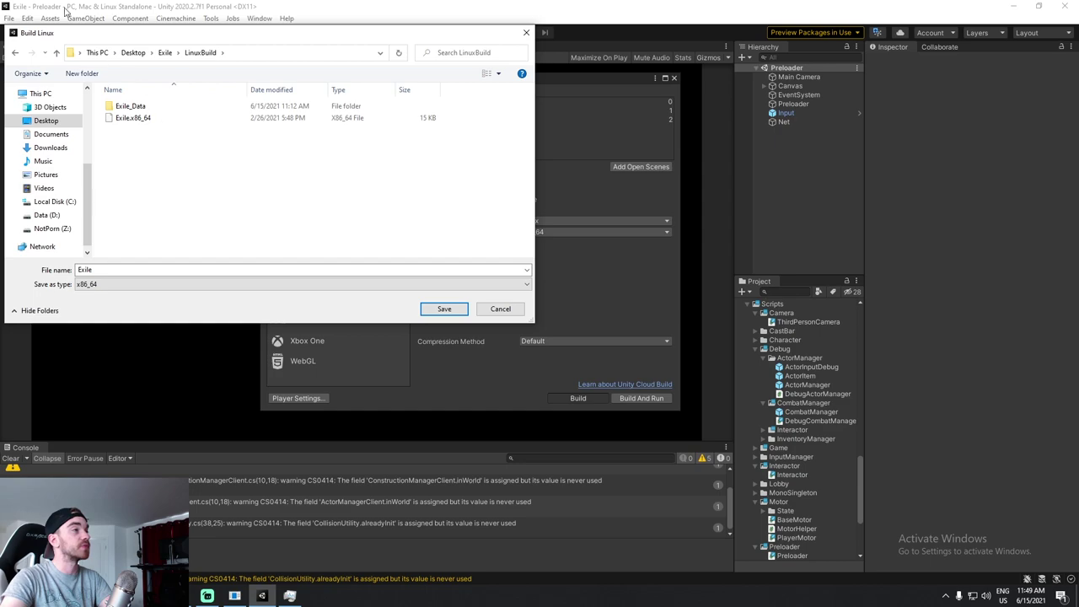
left_click(135, 118)
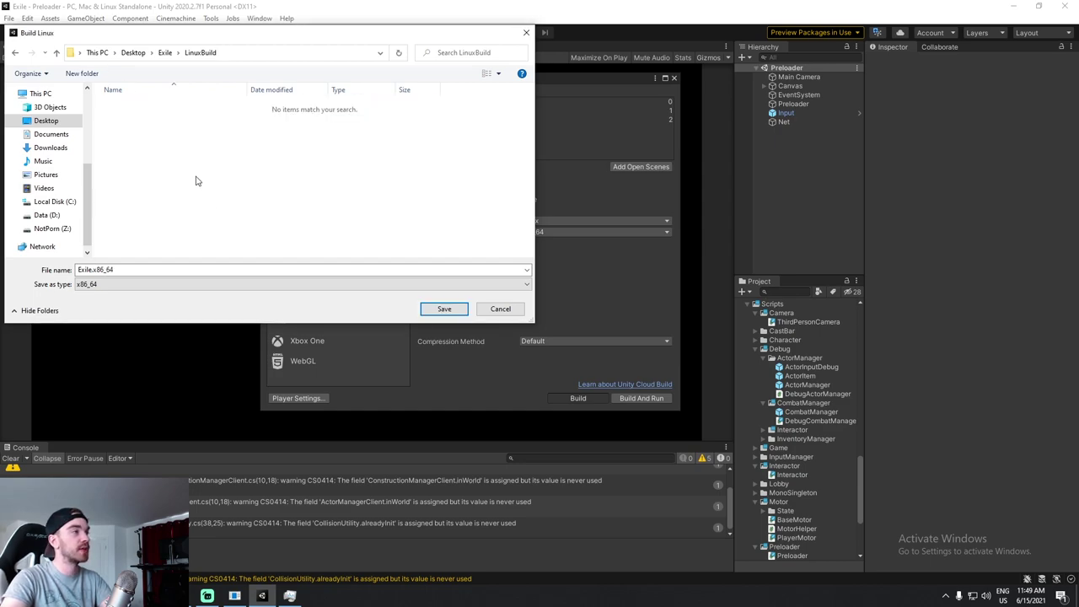
left_click(441, 306)
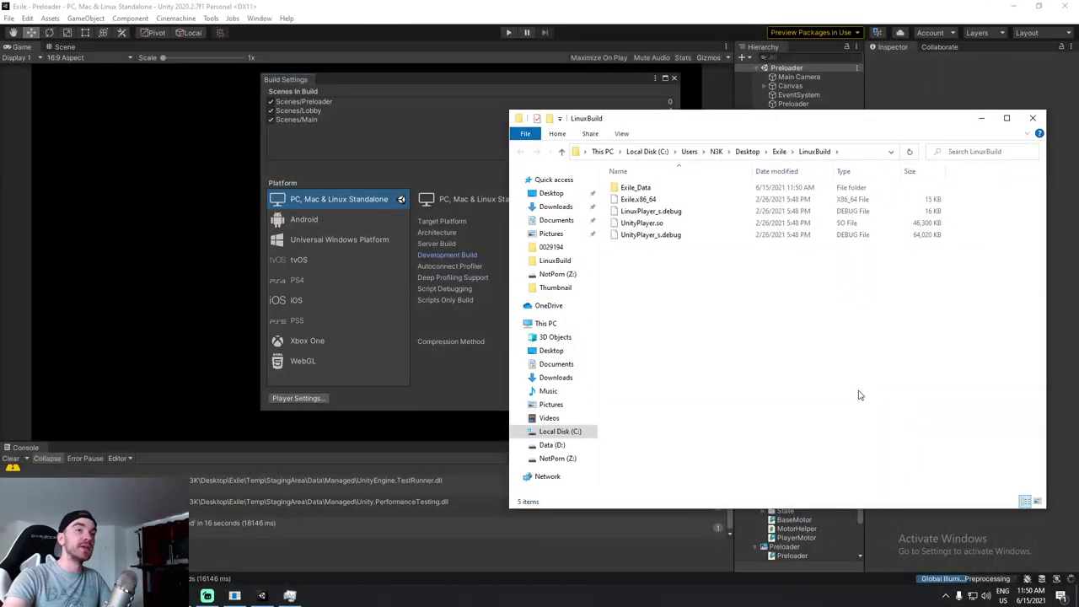
Look over the five LinuxBuild output files, then switch to the DigitalOcean browser window.
left_click_drag(726, 318, 624, 182)
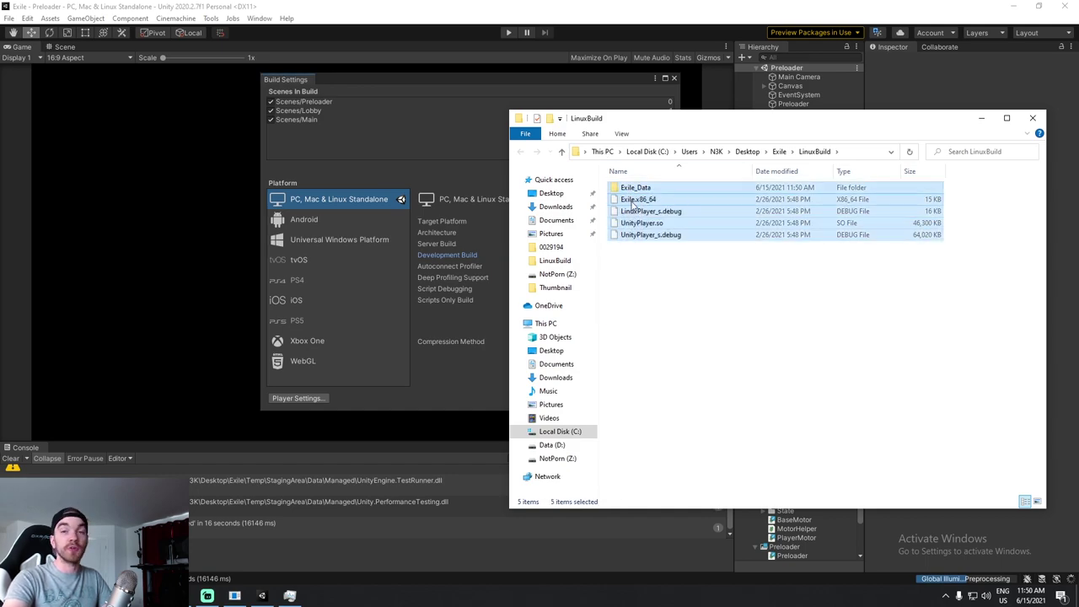
left_click(723, 293)
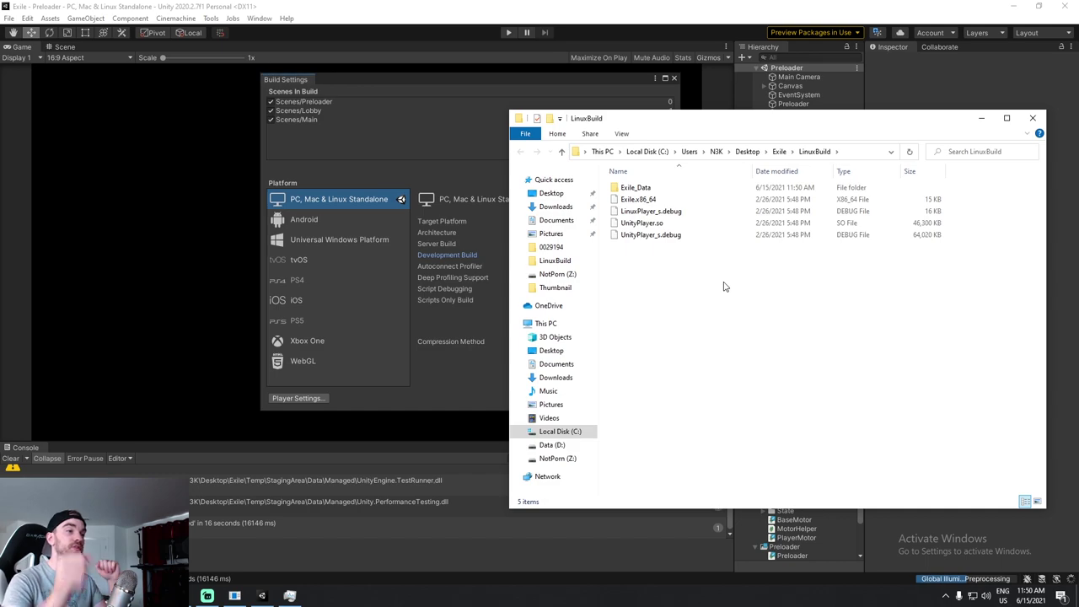
left_click(206, 595)
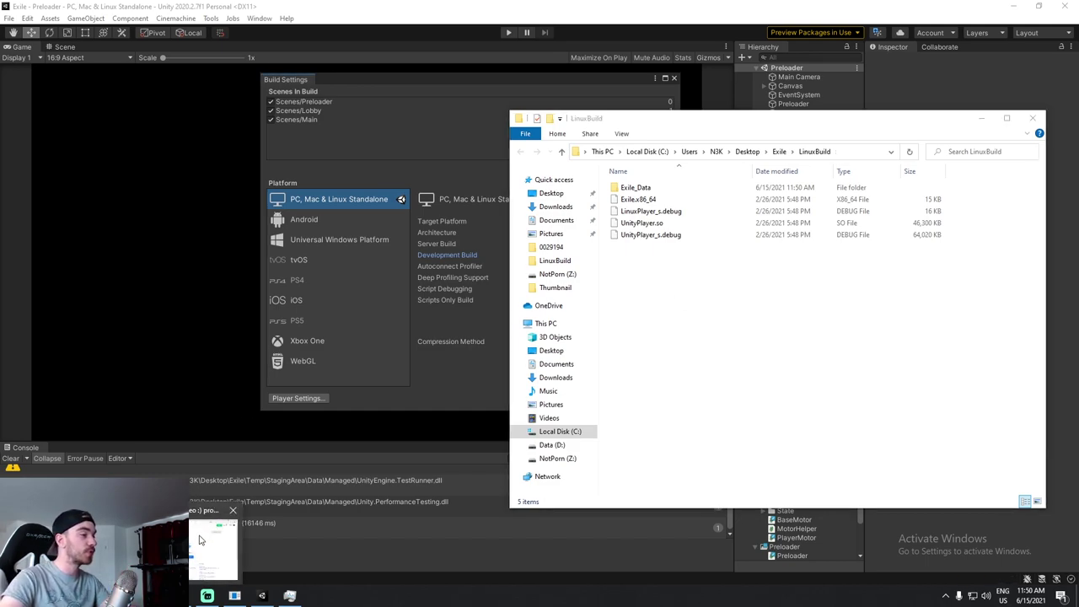
left_click(203, 536)
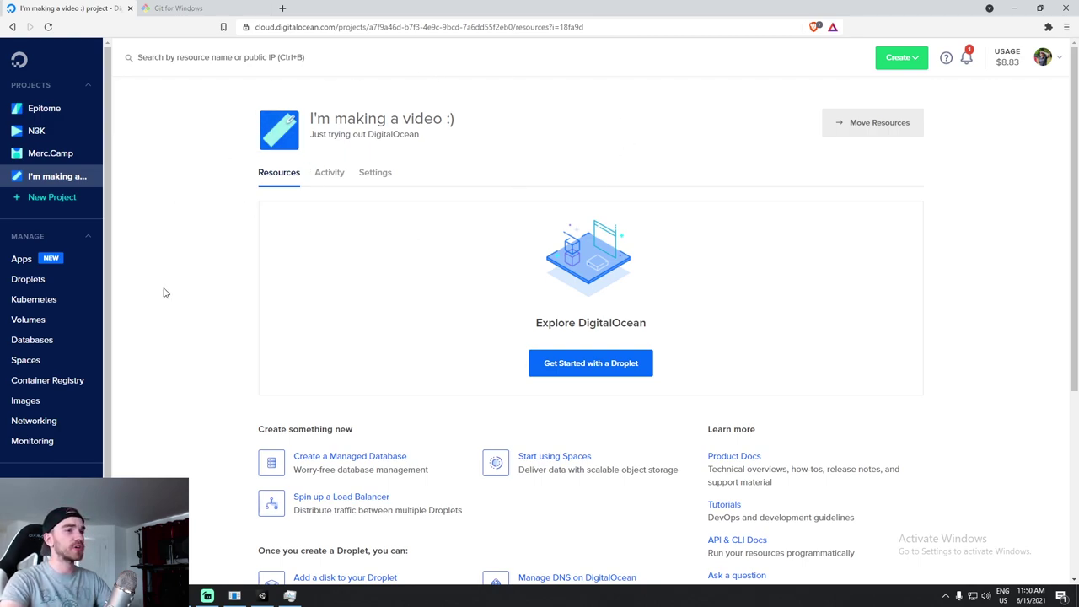
Start a new Ubuntu droplet and pick a basic monthly plan.
left_click(593, 375)
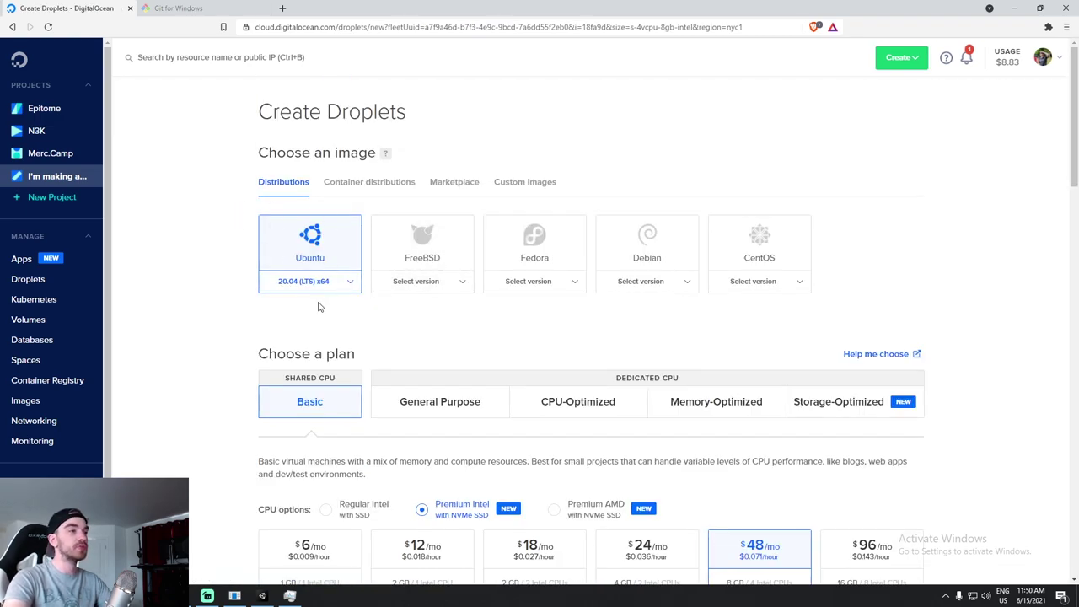
left_click(351, 286)
left_click(227, 263)
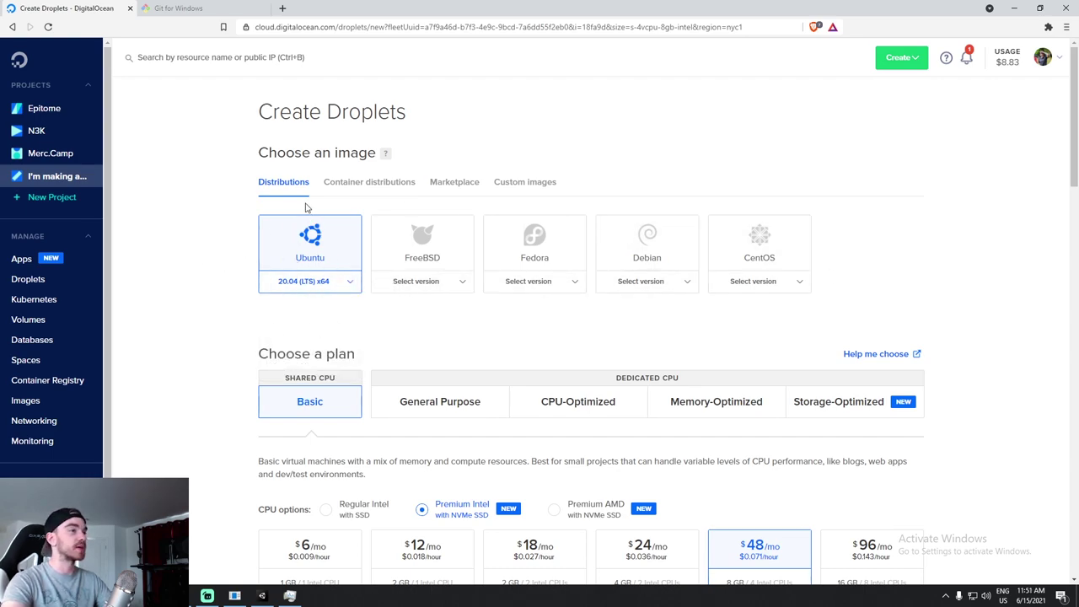
scroll(410, 316, "down", 1)
scroll(345, 290, "down", 1)
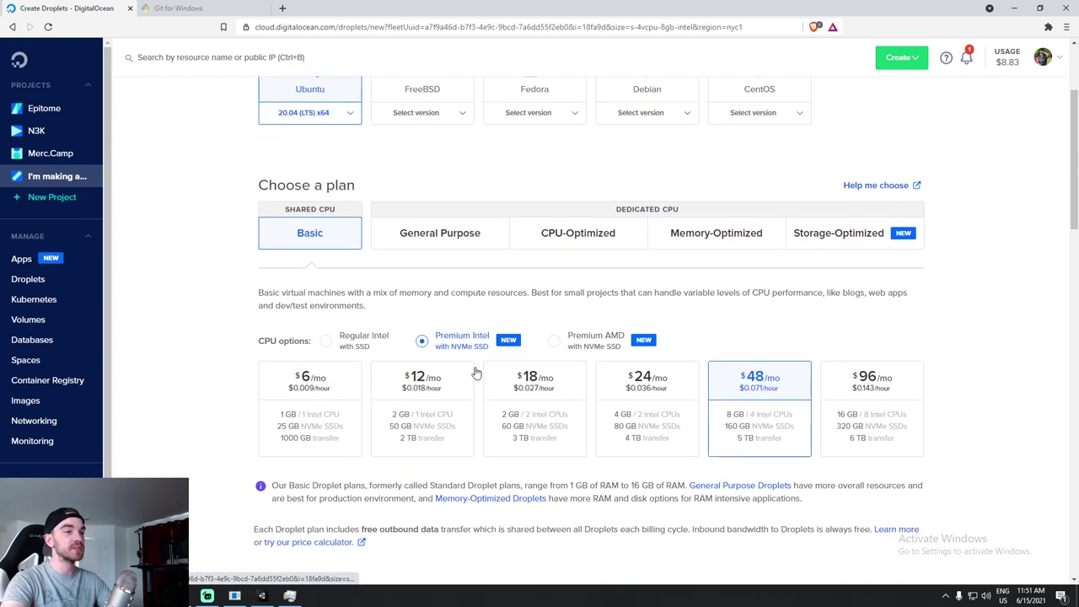
left_click(339, 400)
scroll(253, 329, "down", 2)
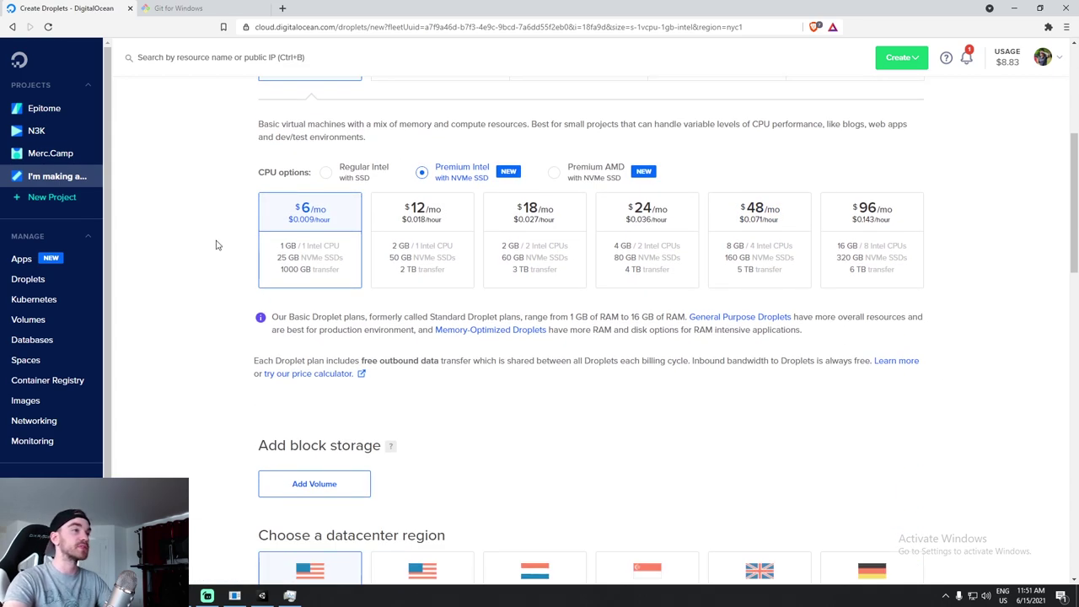
scroll(211, 261, "down", 1)
scroll(199, 282, "up", 1)
Switch the CPU option to Regular Intel and host the droplet in the Toronto (tor1) region.
left_click(326, 173)
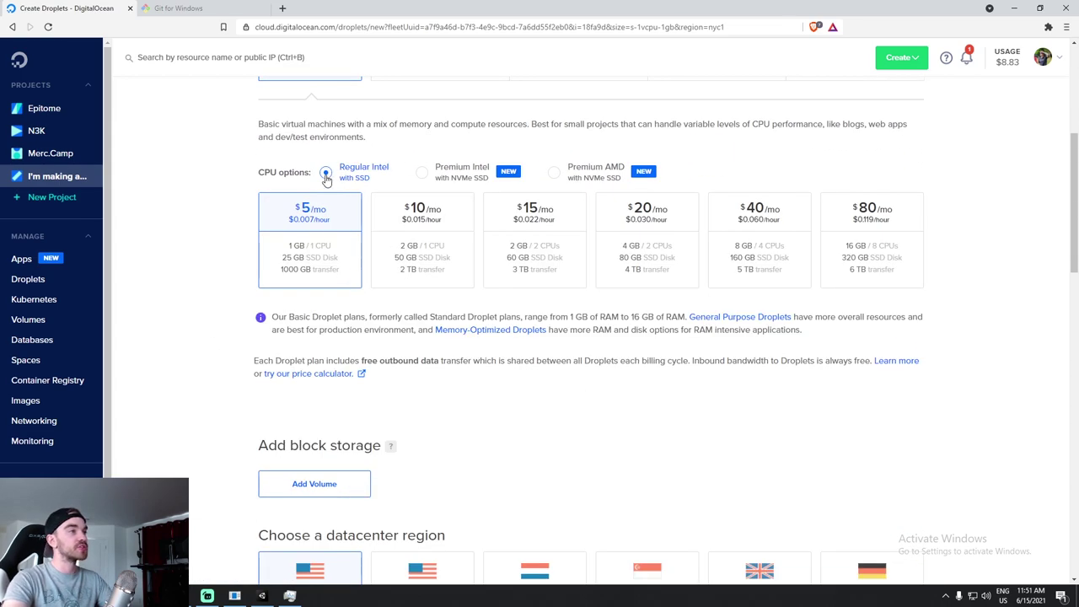
scroll(247, 250, "down", 1)
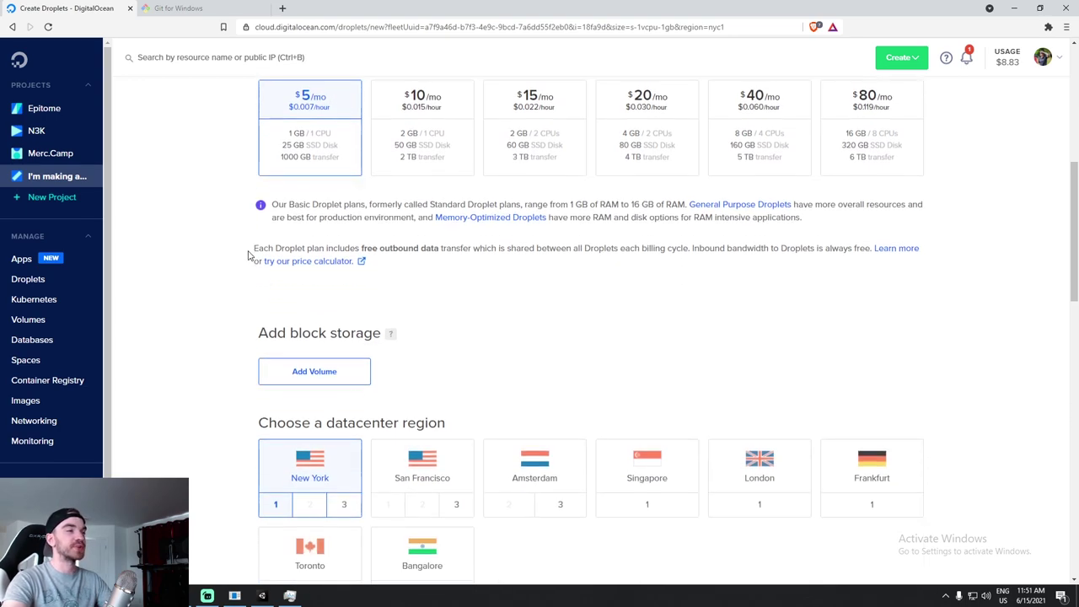
scroll(261, 338, "down", 1)
scroll(417, 378, "down", 2)
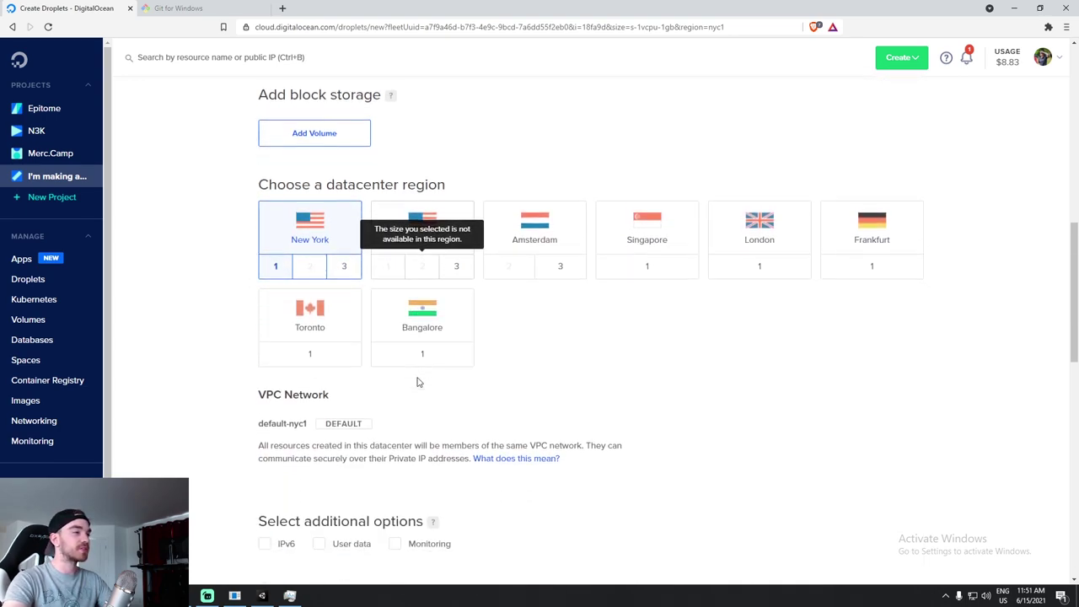
scroll(506, 286, "down", 1)
left_click(309, 205)
scroll(494, 279, "up", 2)
scroll(529, 293, "down", 1)
scroll(530, 293, "down", 2)
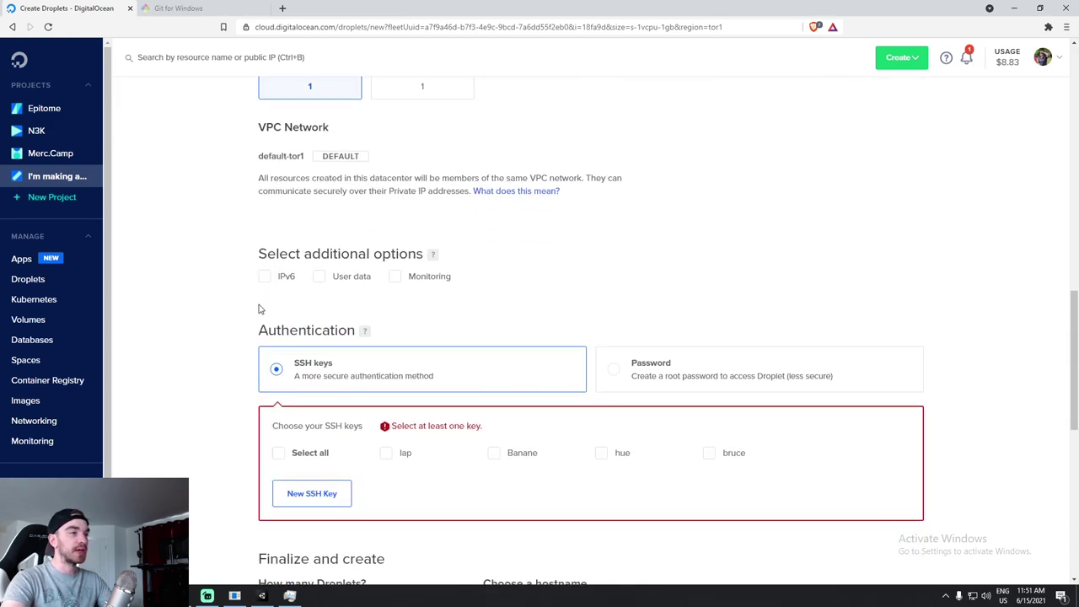
scroll(905, 268, "down", 1)
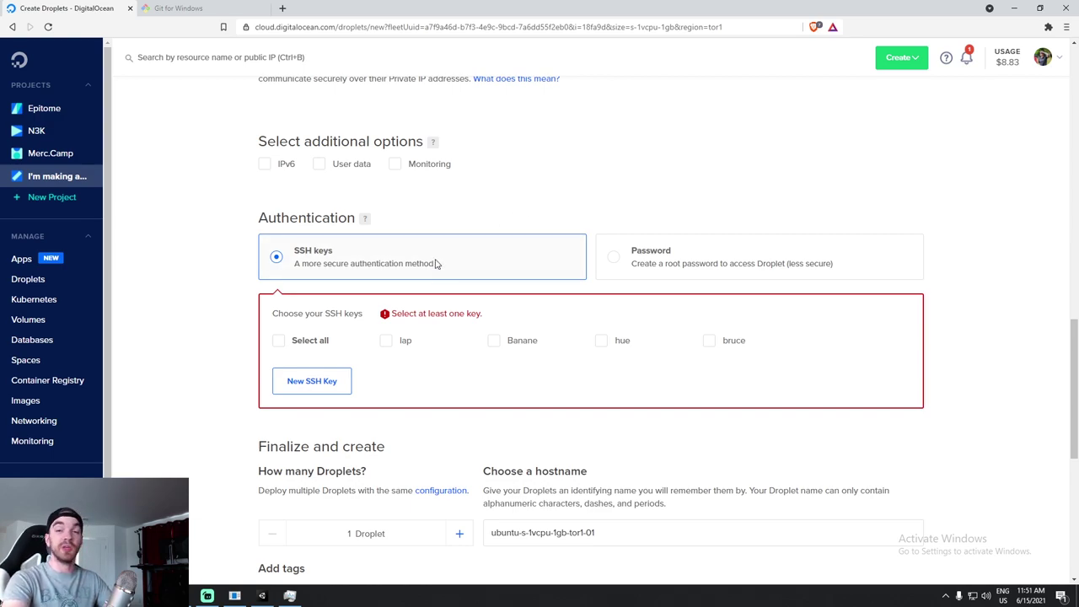
Switch droplet authentication to Password and fill in the suggested root password.
left_click(616, 262)
left_click_drag(842, 266, 787, 264)
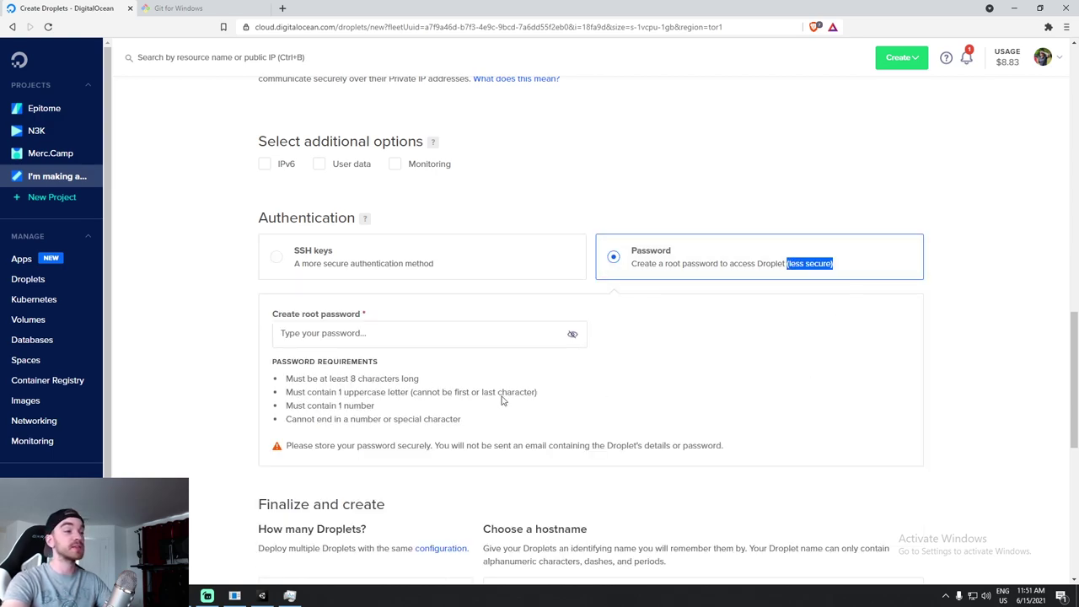
left_click(399, 342)
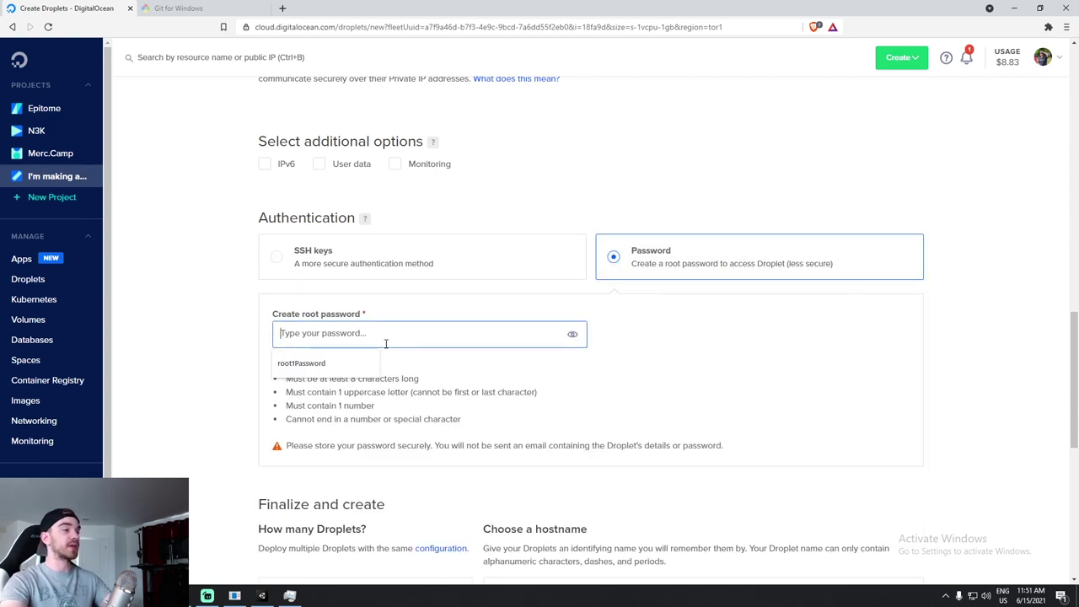
key("Down")
key("Return")
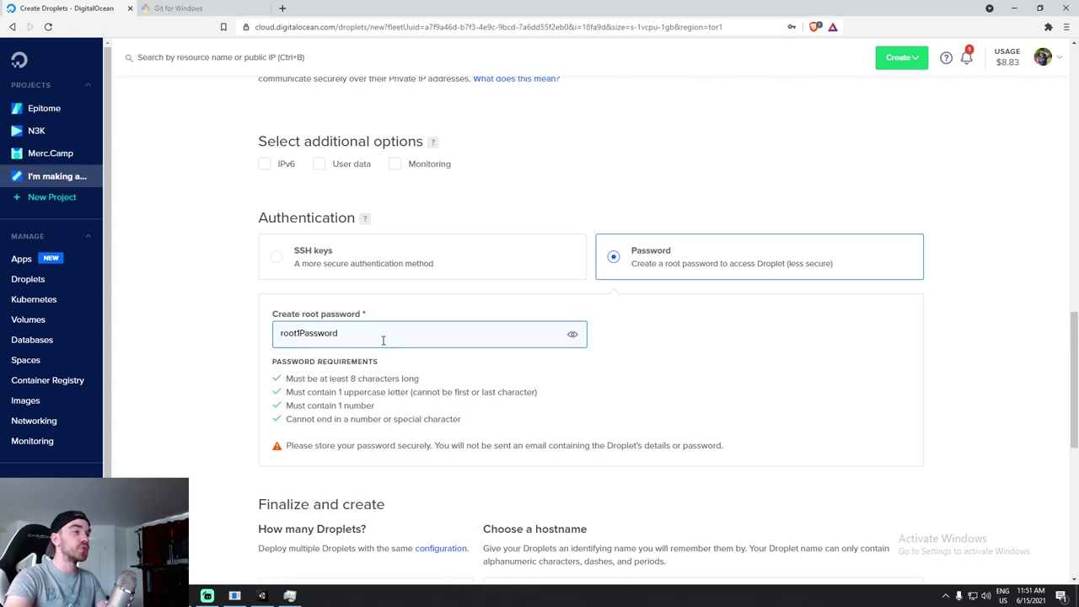
left_click_drag(383, 338, 270, 335)
left_click(450, 330)
double_click(320, 341)
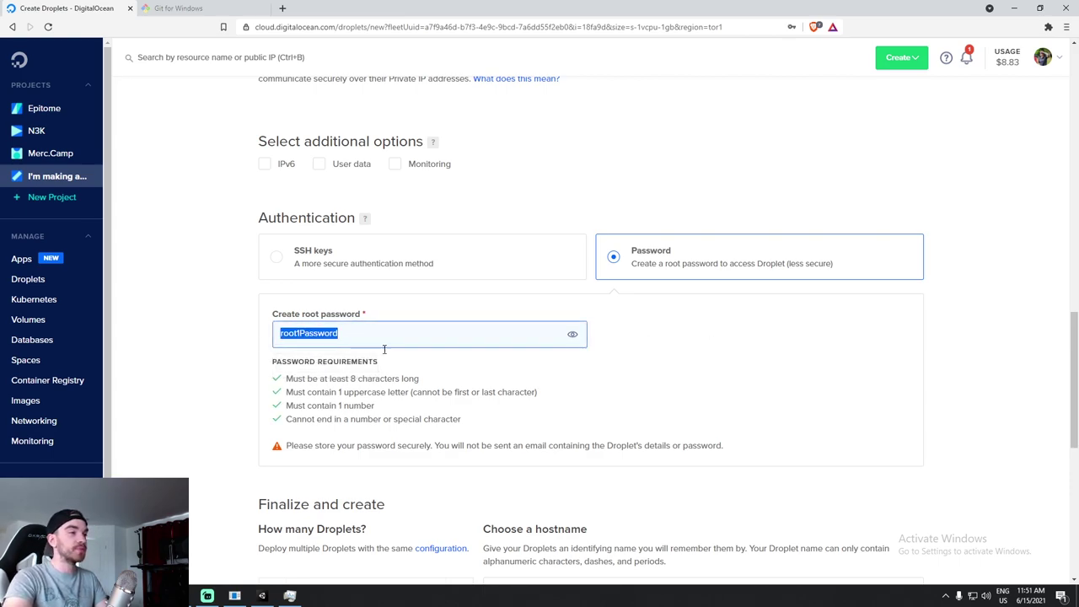
scroll(483, 345, "down", 2)
scroll(390, 337, "down", 1)
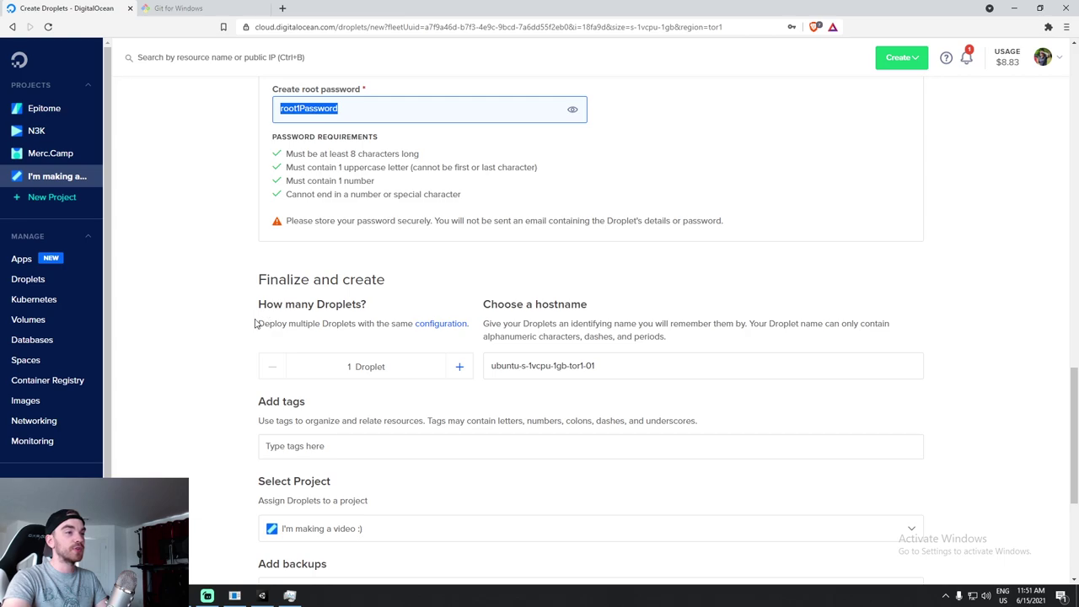
Rename the hostname to ExileServer and keep the droplet in the I'm making a video :) project.
triple_click(630, 369)
type("Ex")
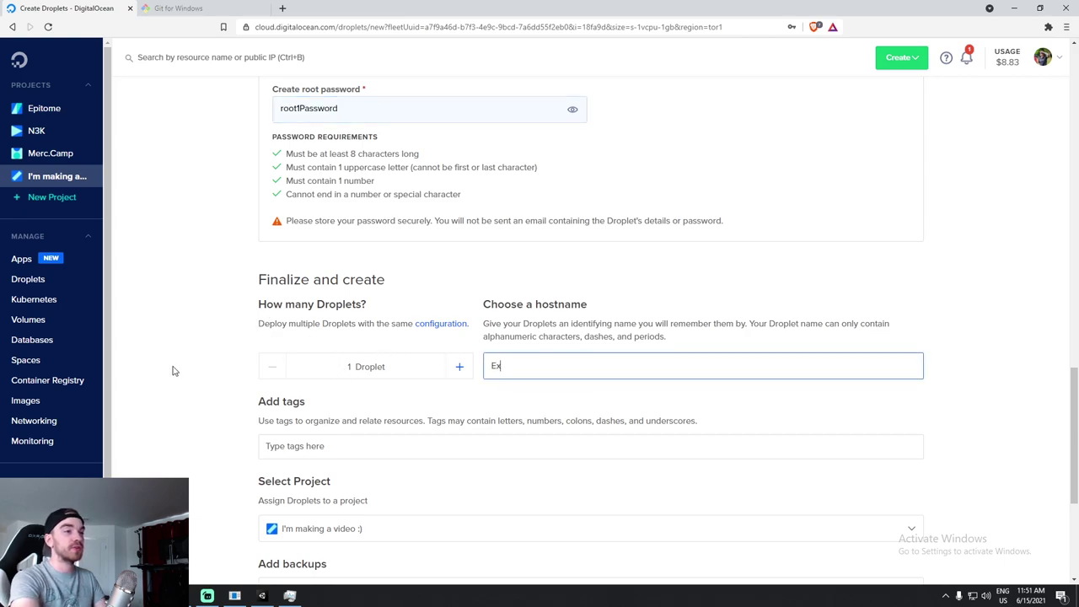
type("ileServer")
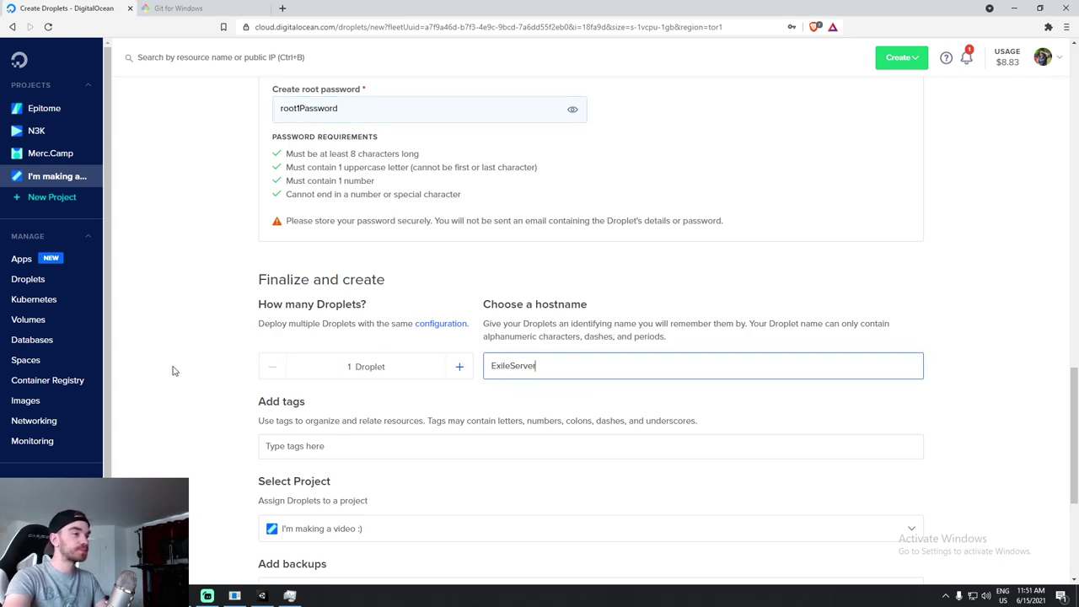
scroll(397, 344, "down", 2)
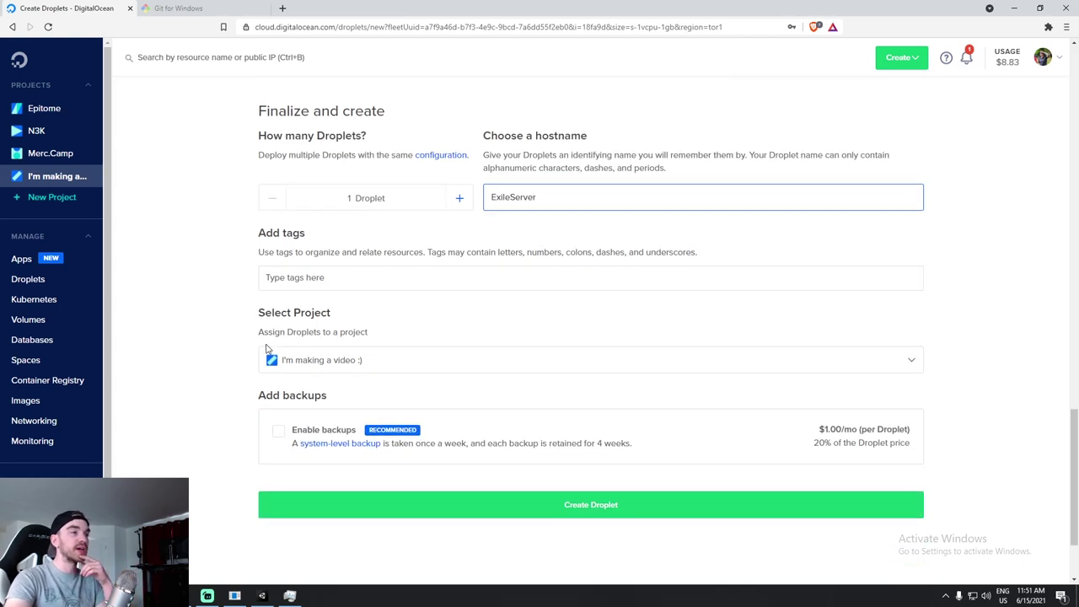
left_click(267, 362)
left_click(236, 345)
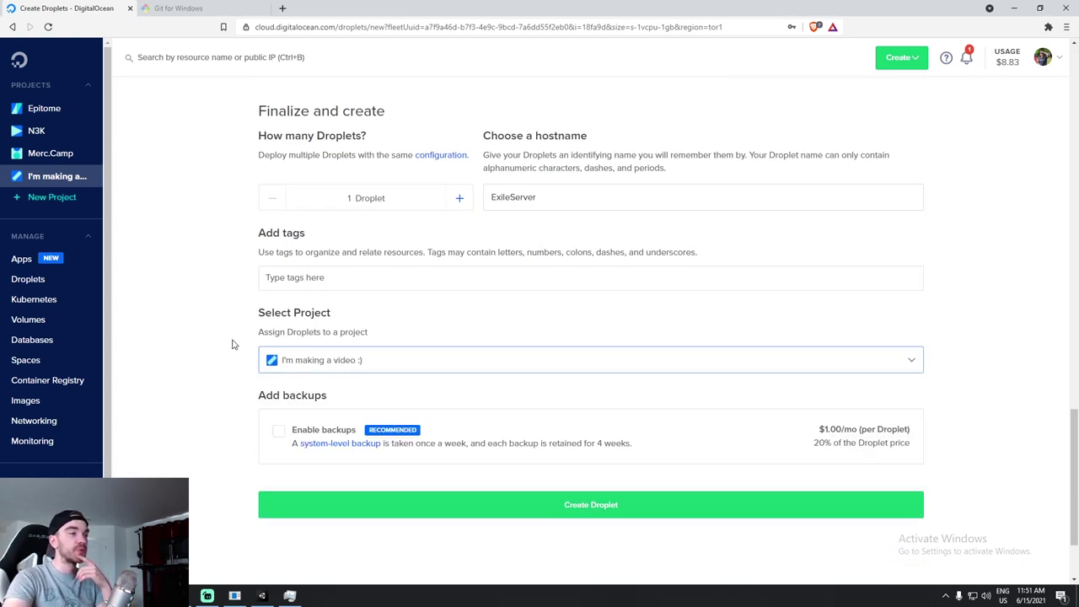
Create the ExileServer droplet and watch it provisioning in the project's Resources list.
left_click(607, 504)
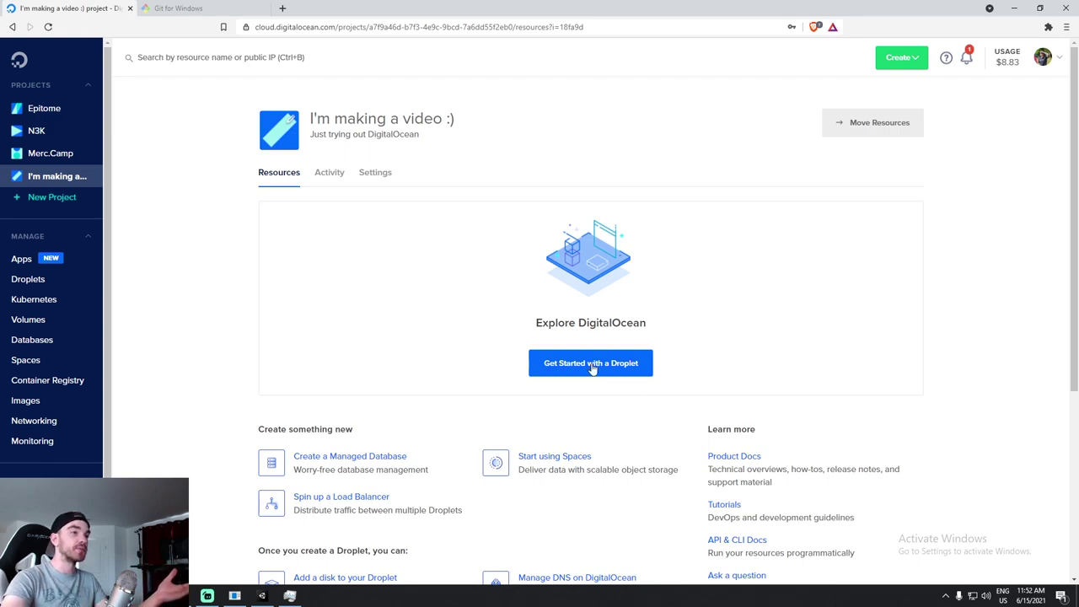
left_click(326, 179)
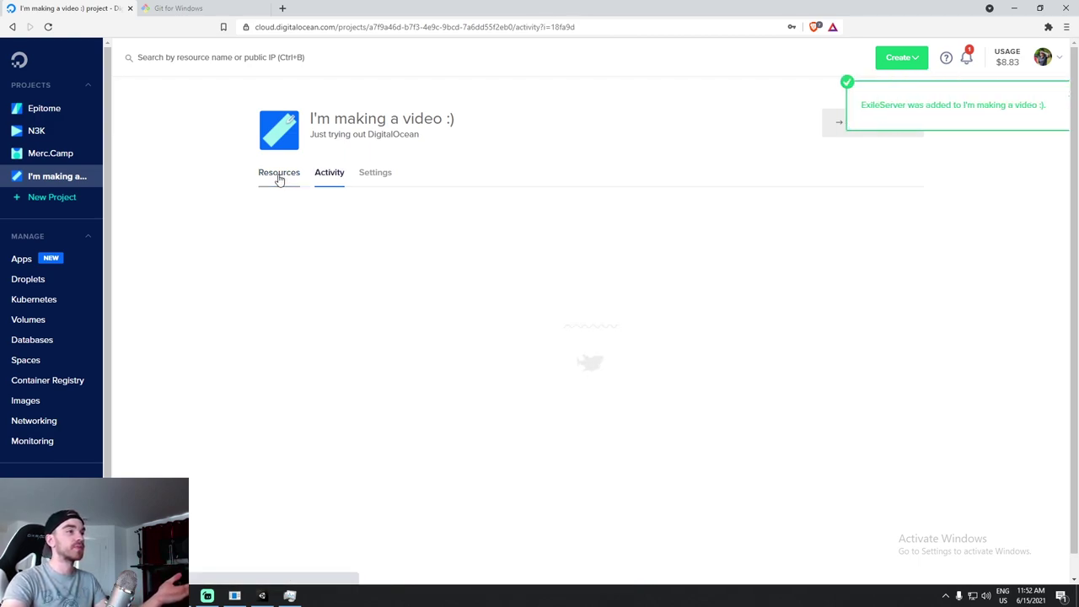
left_click(289, 187)
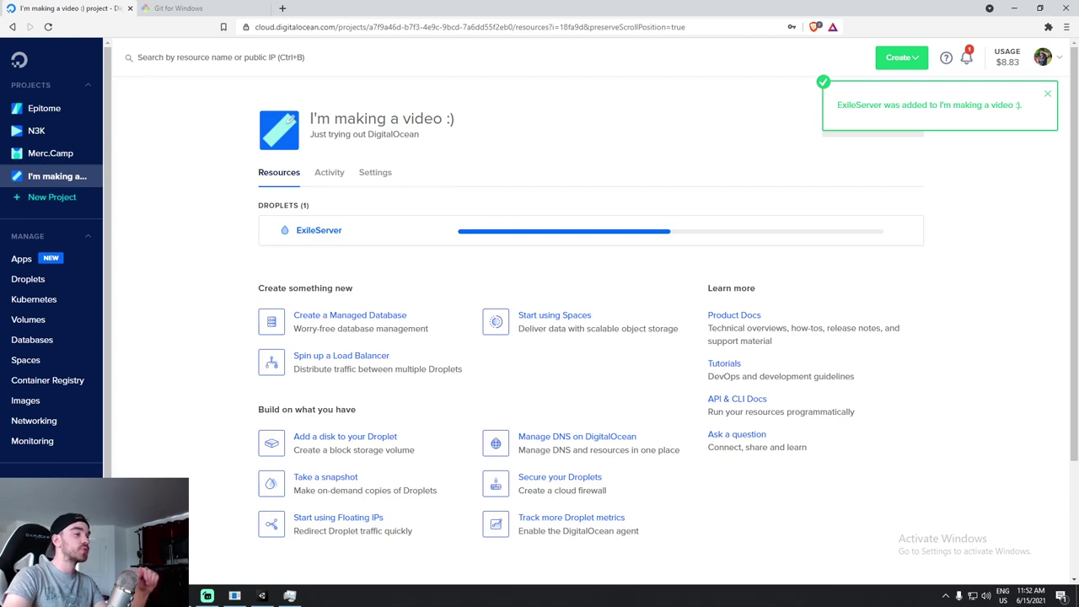
key("alt+Tab")
Clear the Git Bash terminal and move it to the top right of the screen.
type("clear")
key("ctrl+c")
type("lear")
key("Return")
type("clear")
key("Return")
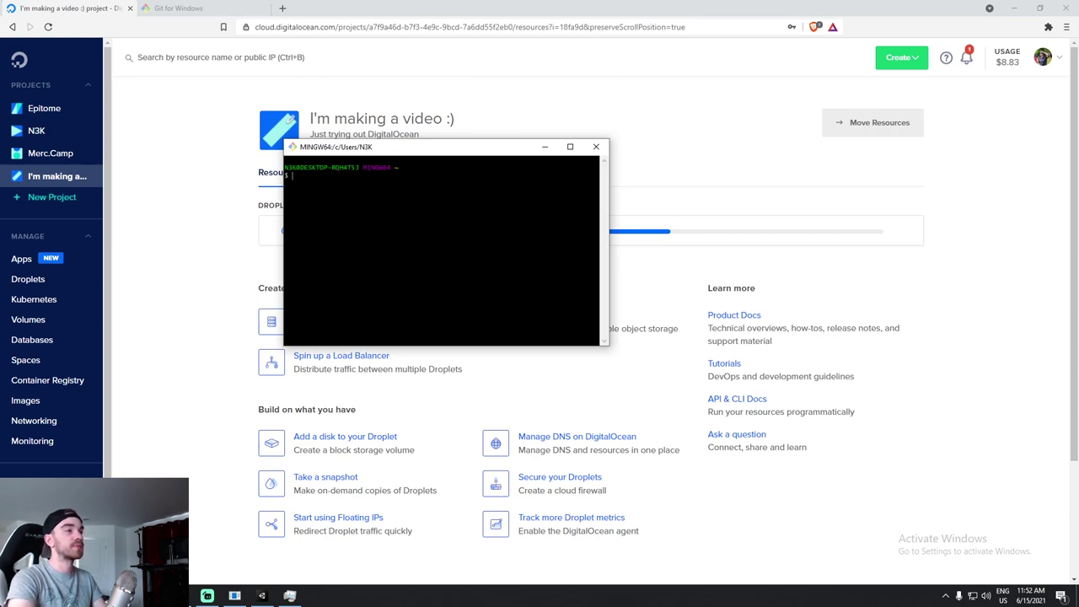
left_click_drag(422, 147, 824, 85)
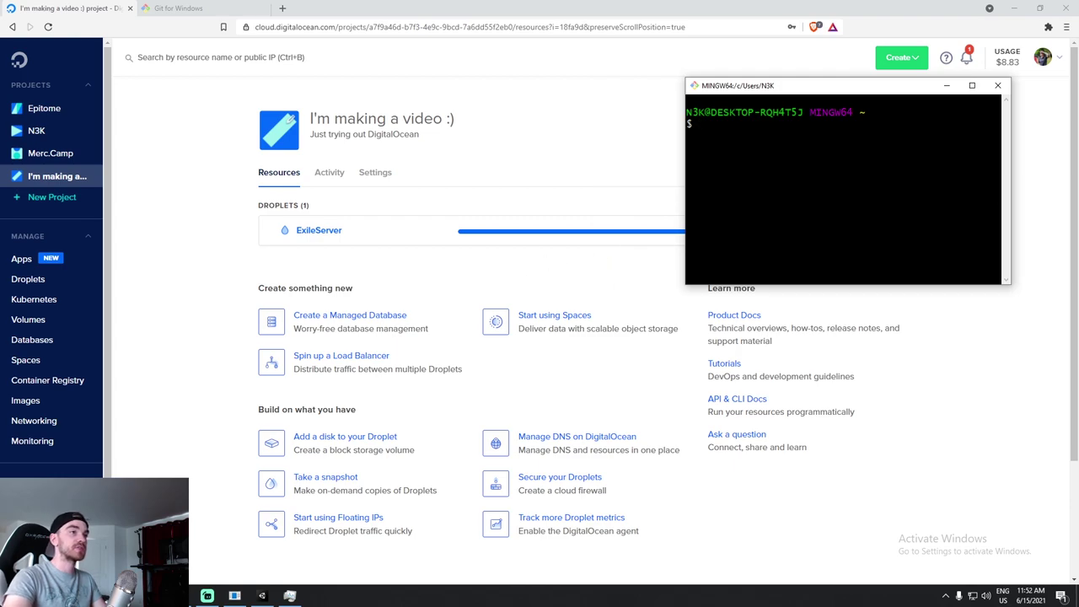
double_click(815, 195)
key("Up")
key("BackSpace")
key("BackSpace")
key("BackSpace")
key("BackSpace")
key("BackSpace")
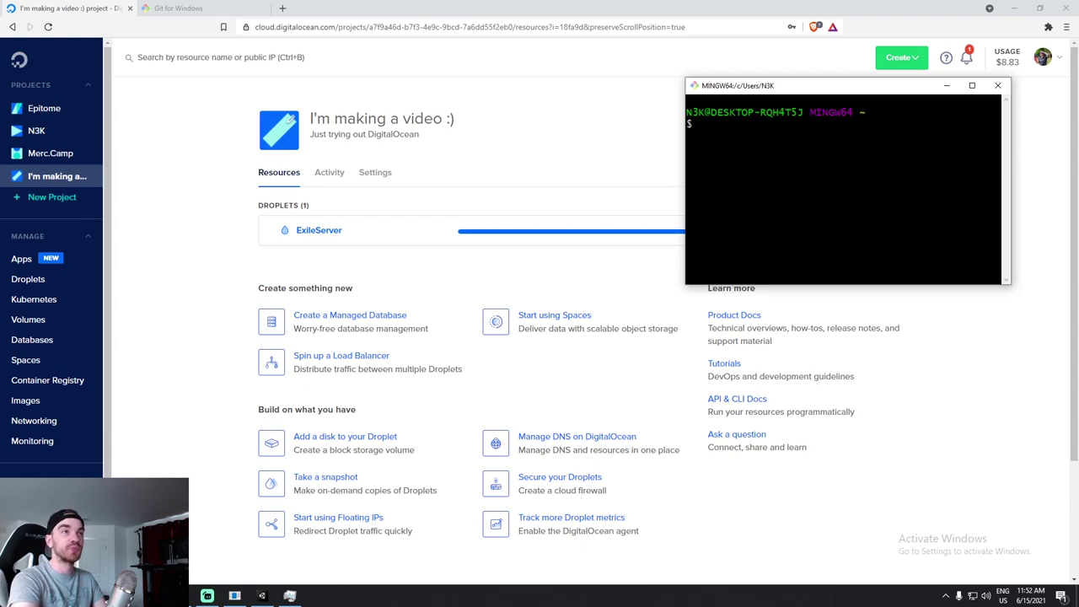
type("ssh")
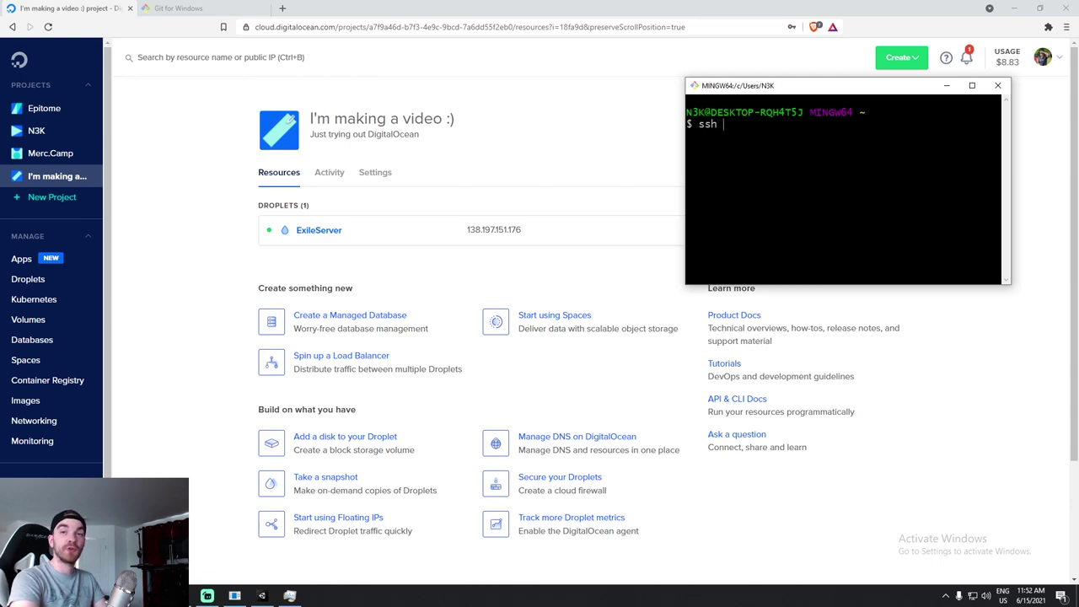
type("root@")
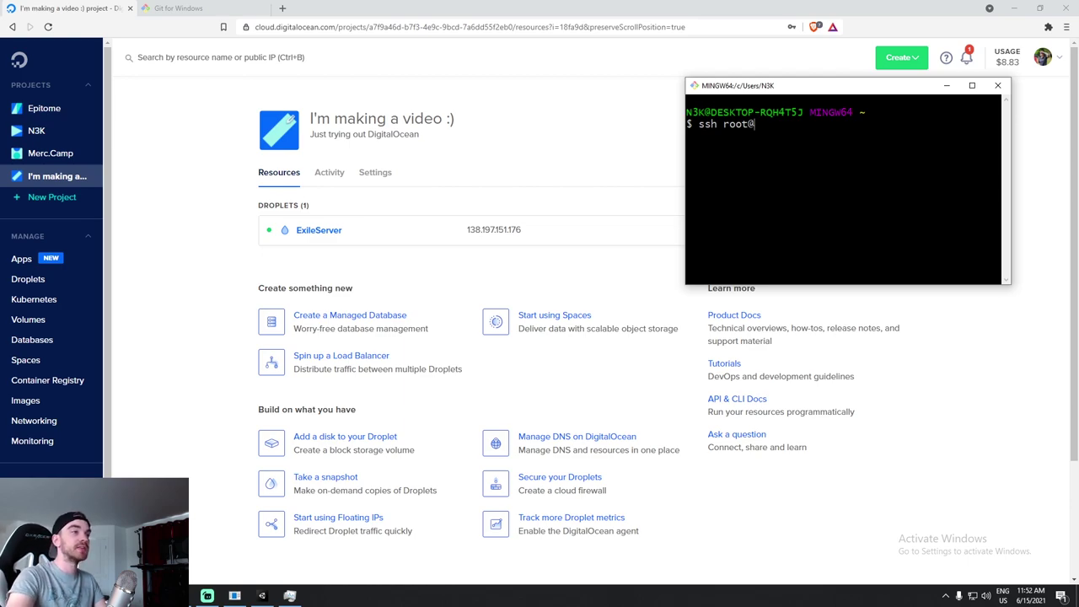
left_click(536, 231)
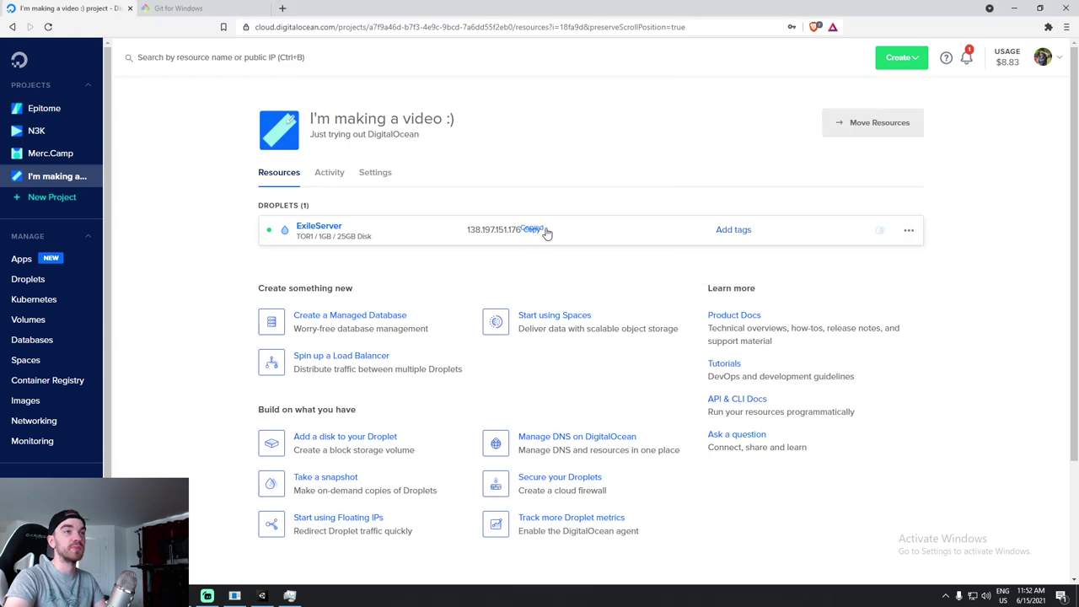
key("alt+Tab")
right_click(770, 134)
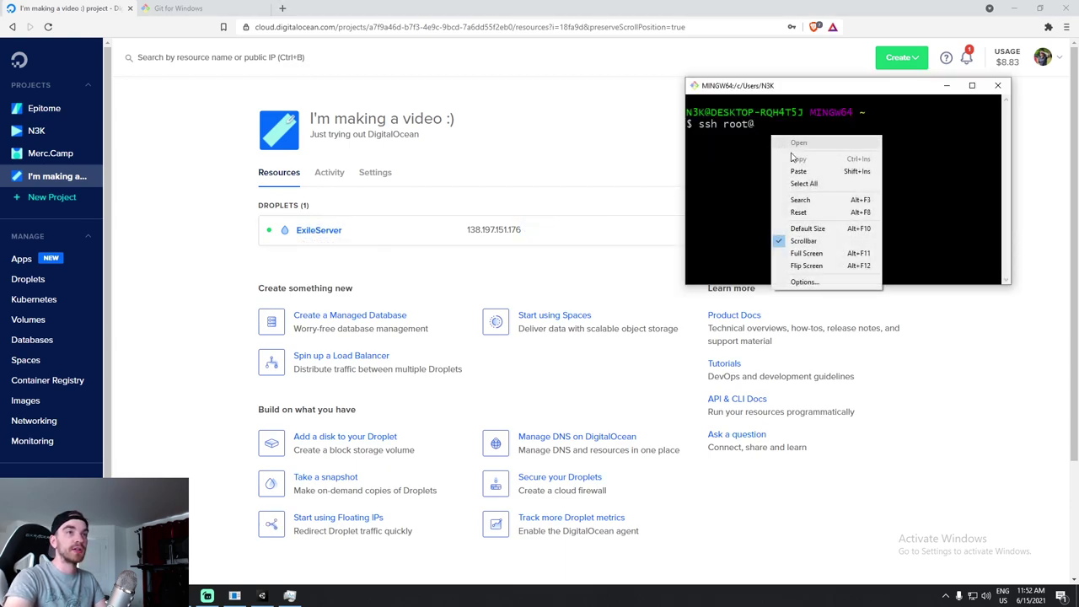
left_click(793, 150)
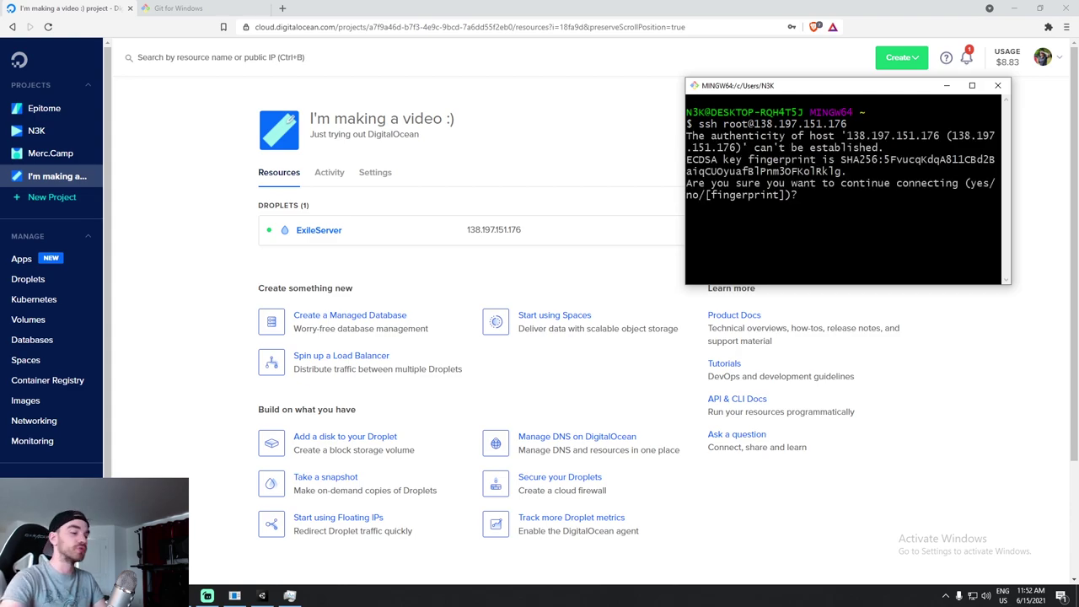
type("yes")
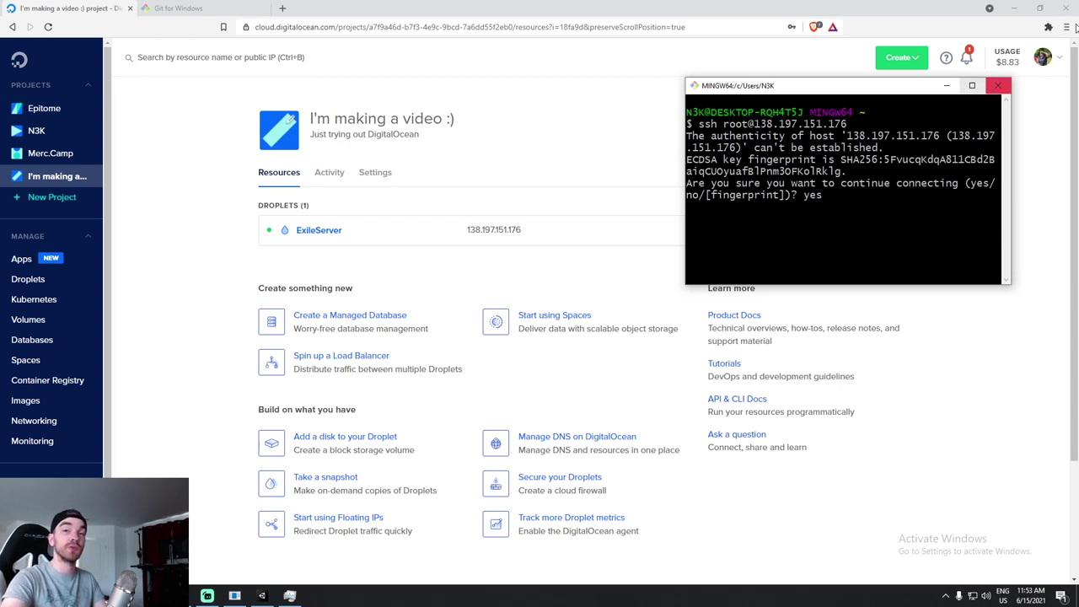
left_click_drag(795, 85, 616, 80)
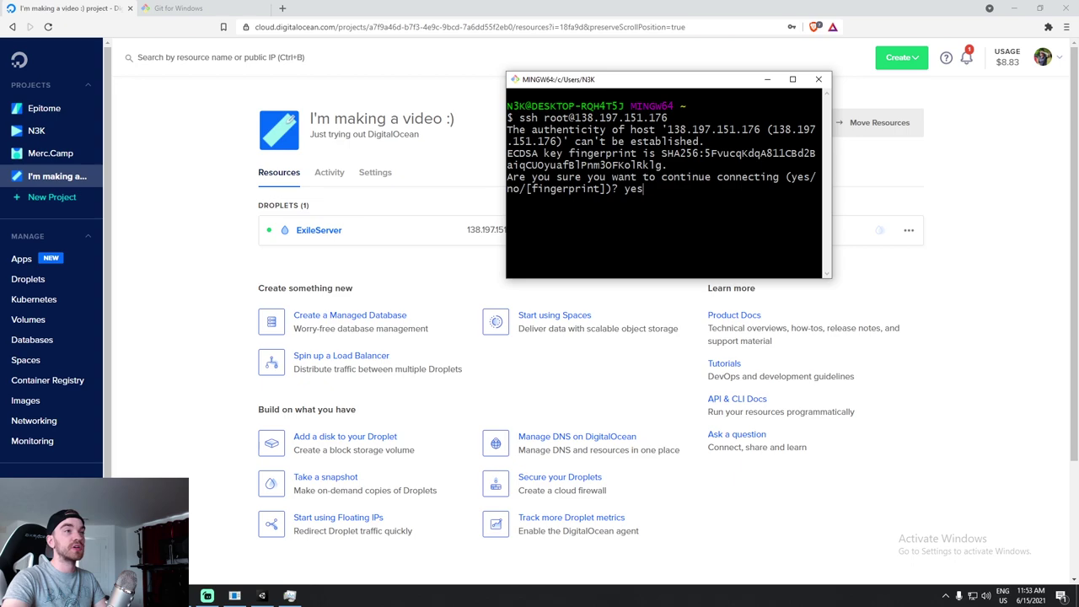
key("Return")
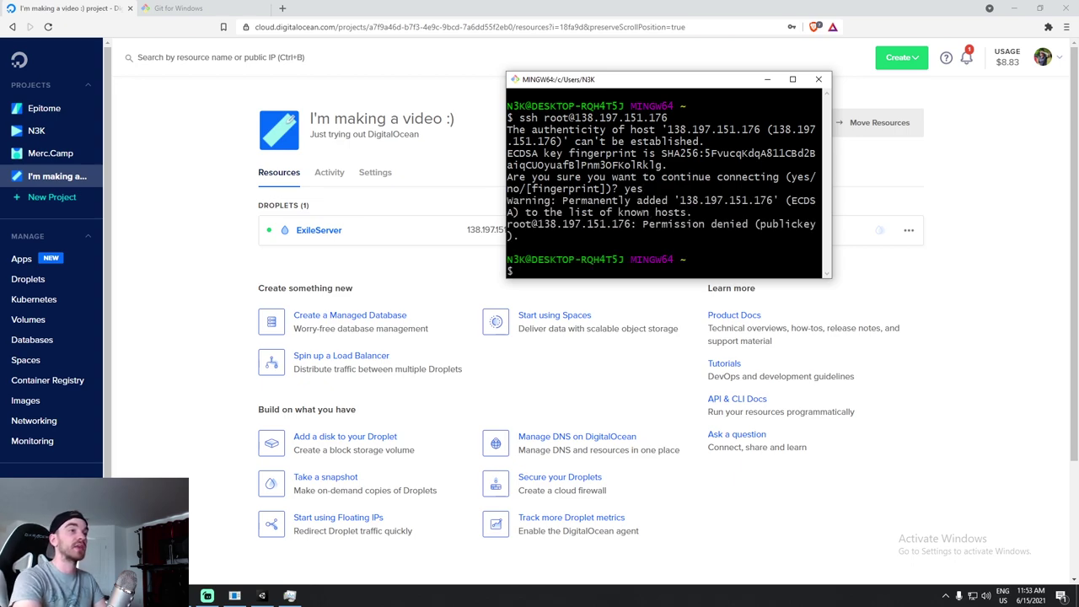
left_click(793, 78)
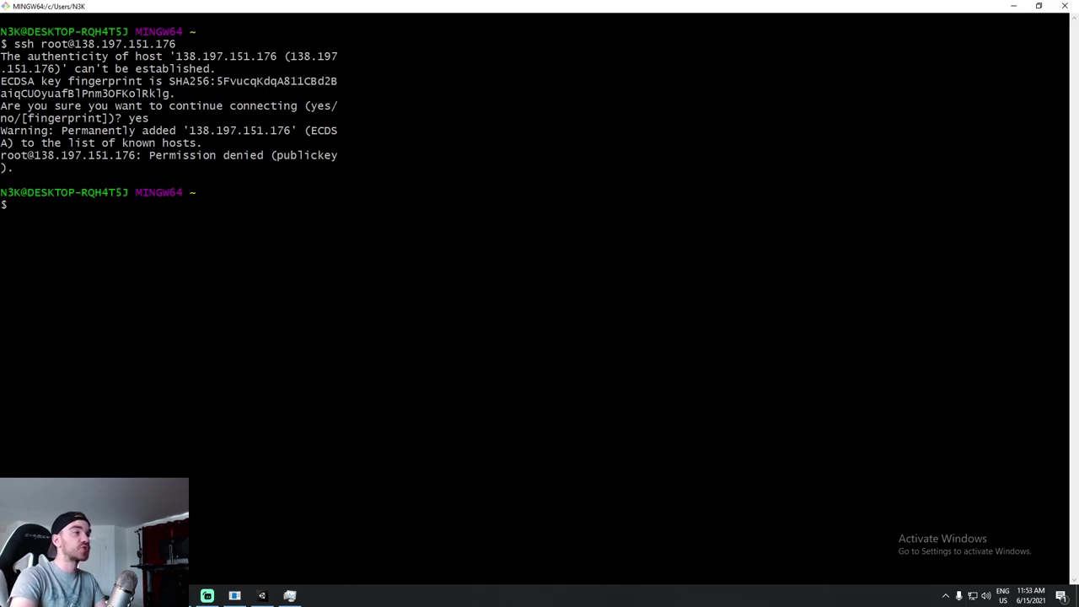
Snap the server terminal beside the DigitalOcean page and widen it.
key("Up")
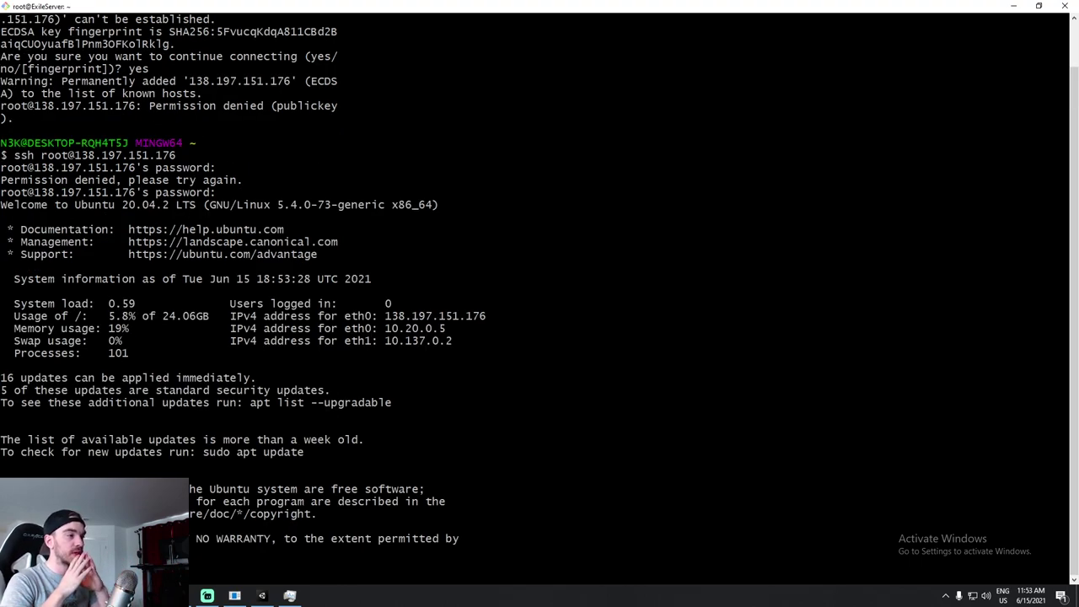
key("super+Right")
left_click(306, 219)
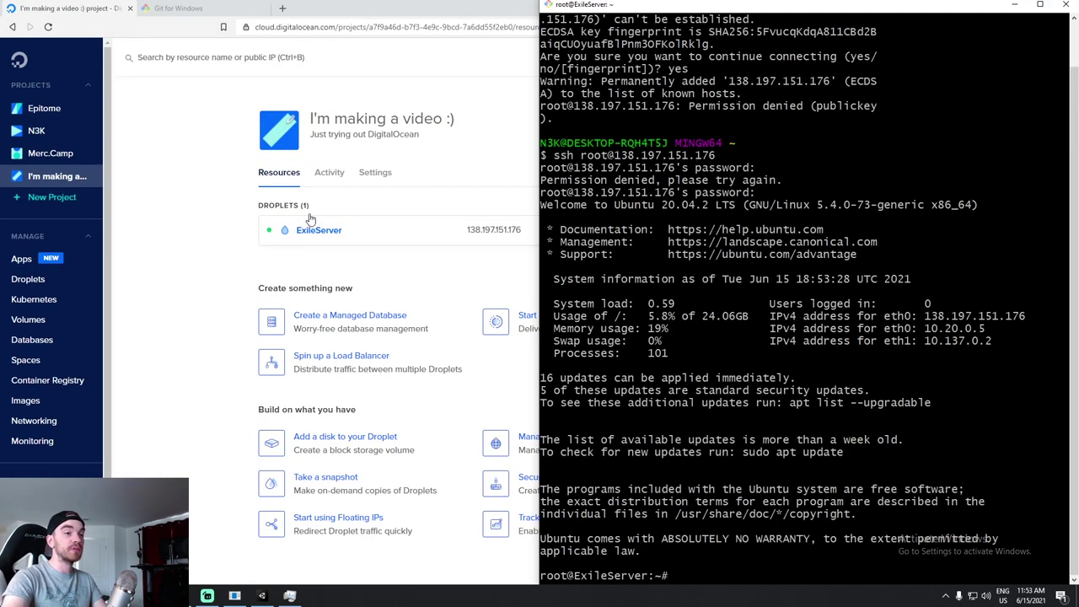
left_click_drag(538, 86, 435, 89)
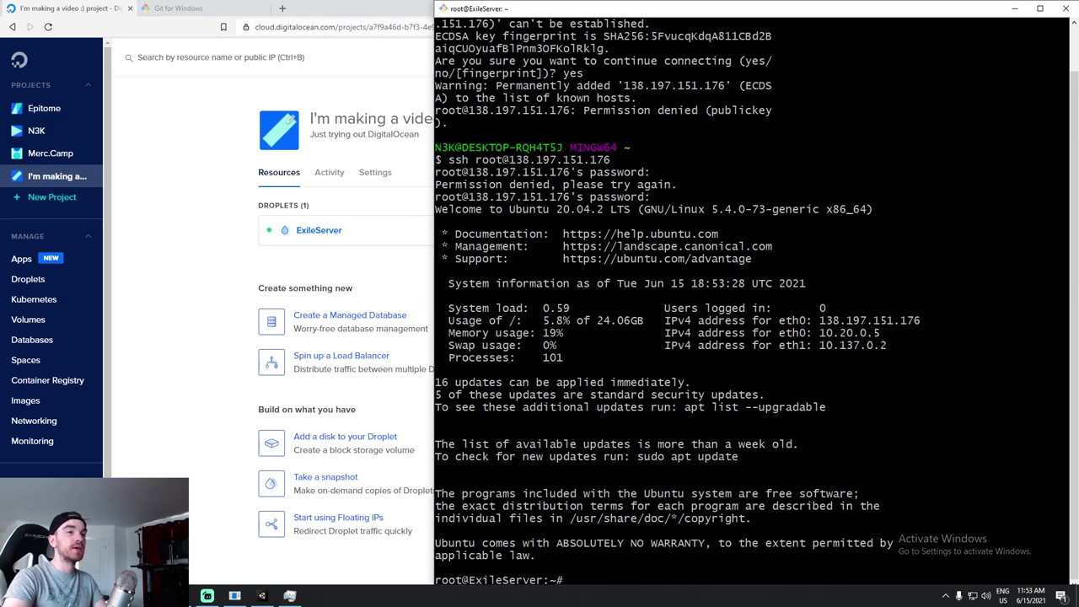
left_click_drag(927, 209, 484, 210)
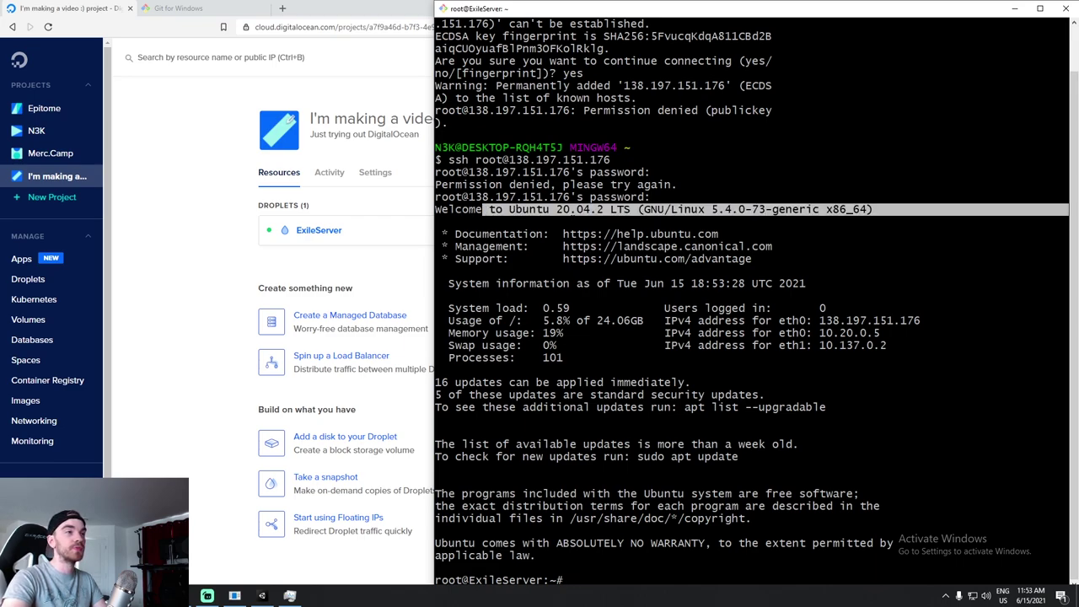
left_click(483, 209)
Clear the SSH session down to a fresh root@ExileServer prompt.
key("ctrl+l")
type("clear")
key("Return")
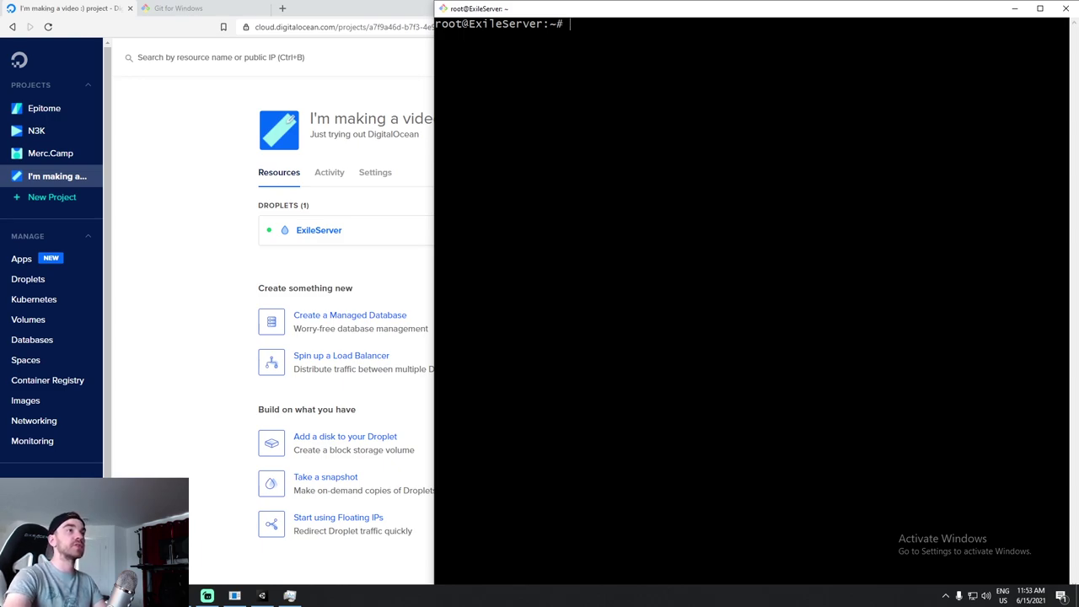
triple_click(437, 23)
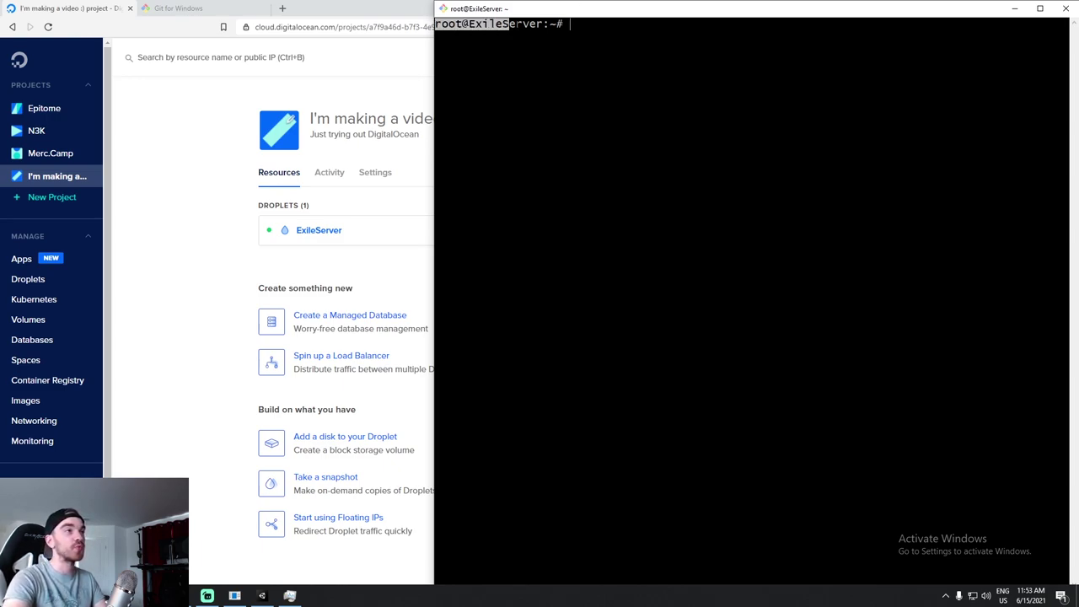
left_click(436, 23)
double_click(456, 24)
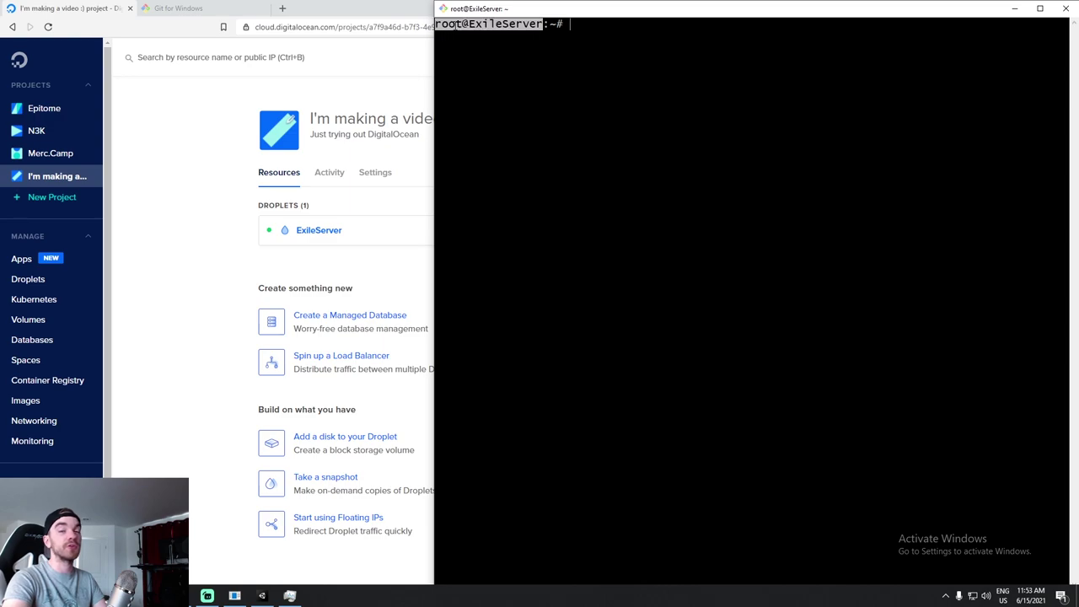
left_click(478, 24)
left_click_drag(539, 23, 469, 24)
left_click(469, 24)
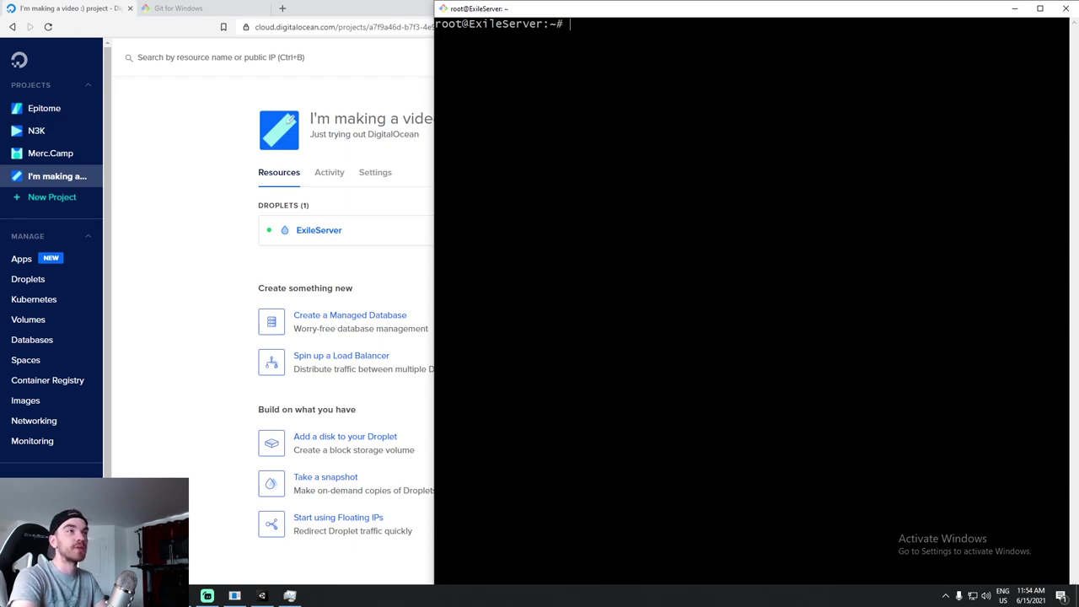
Run ls and pwd on the server, confirming the shell starts in /root.
type("l")
key("BackSpace")
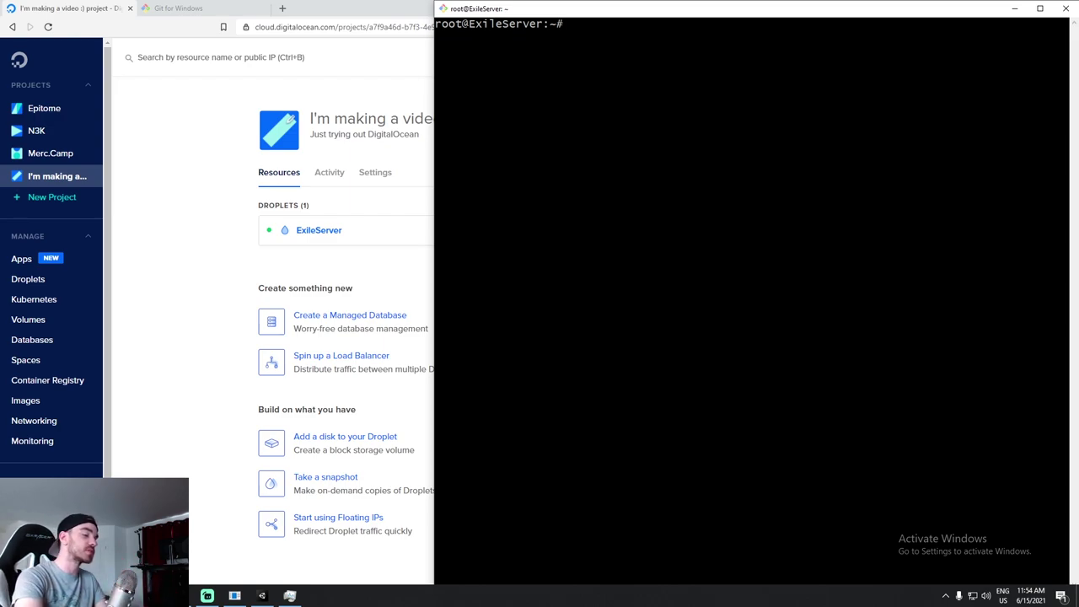
type("ls")
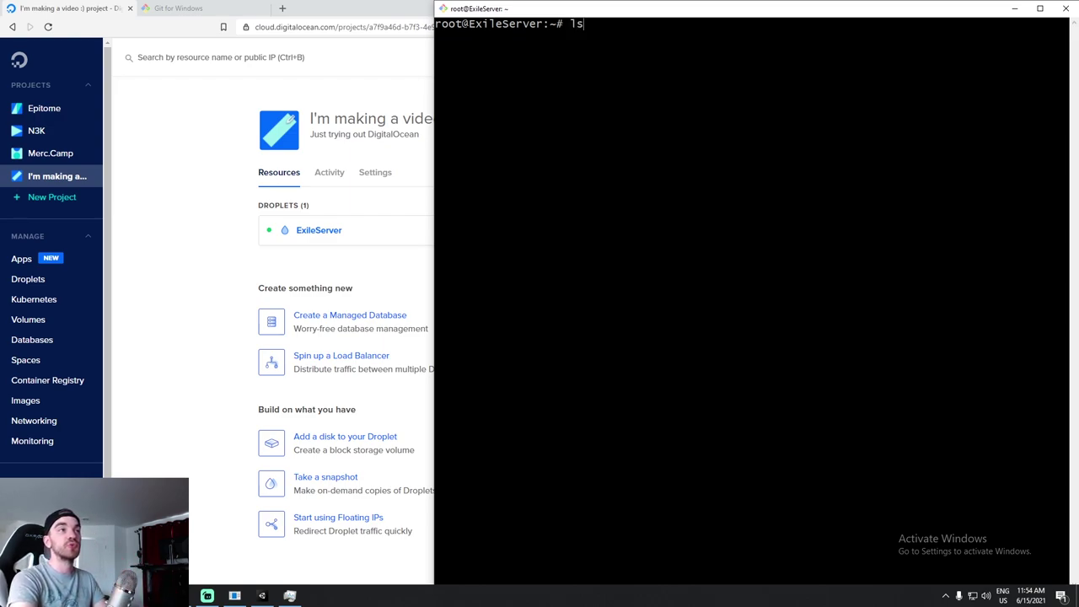
key("Return")
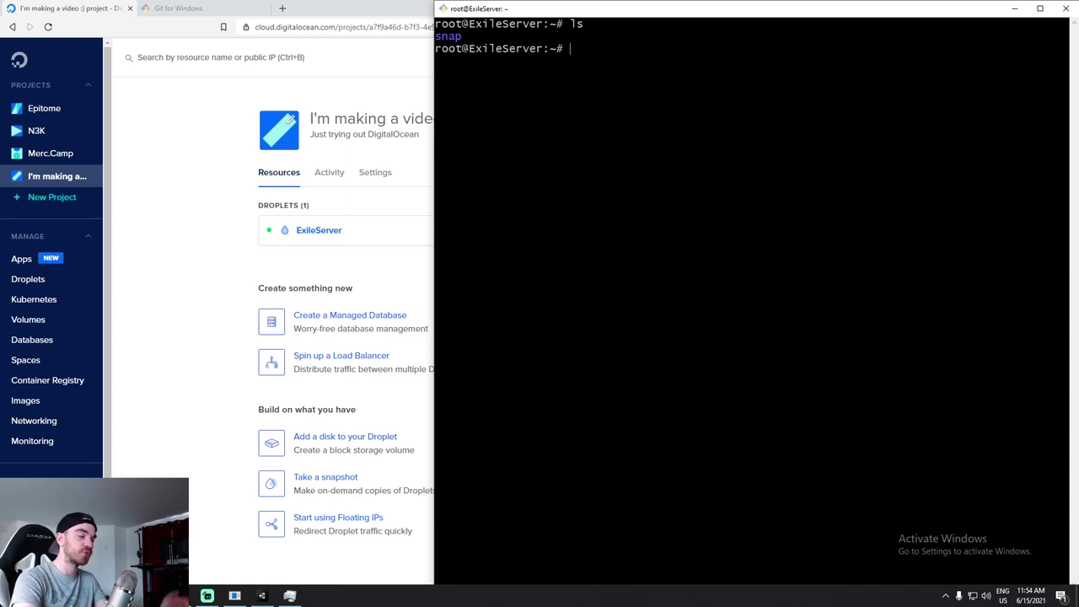
type("pwd")
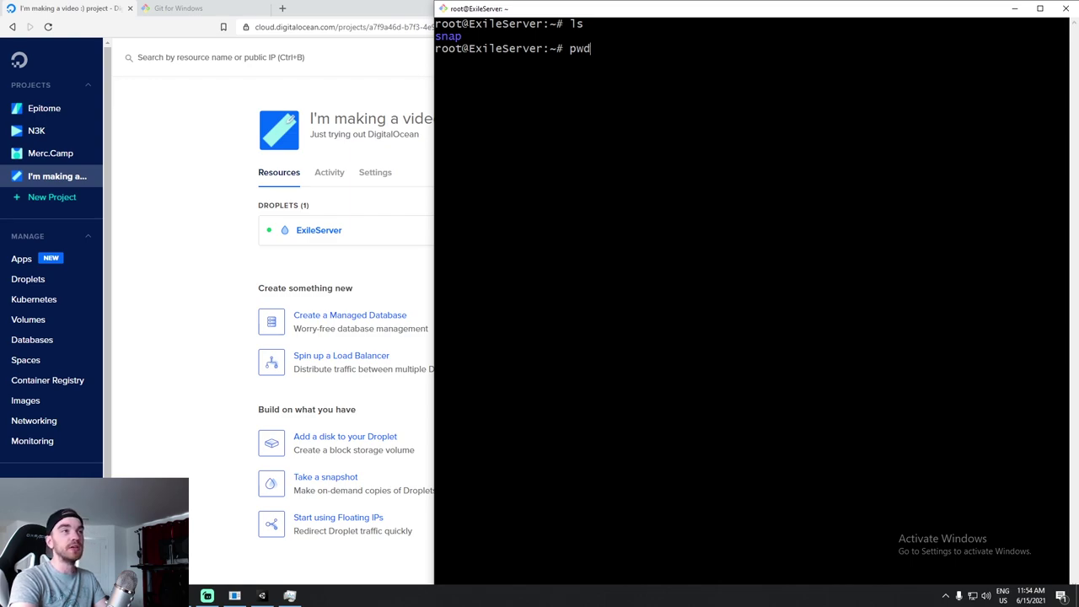
key("Return")
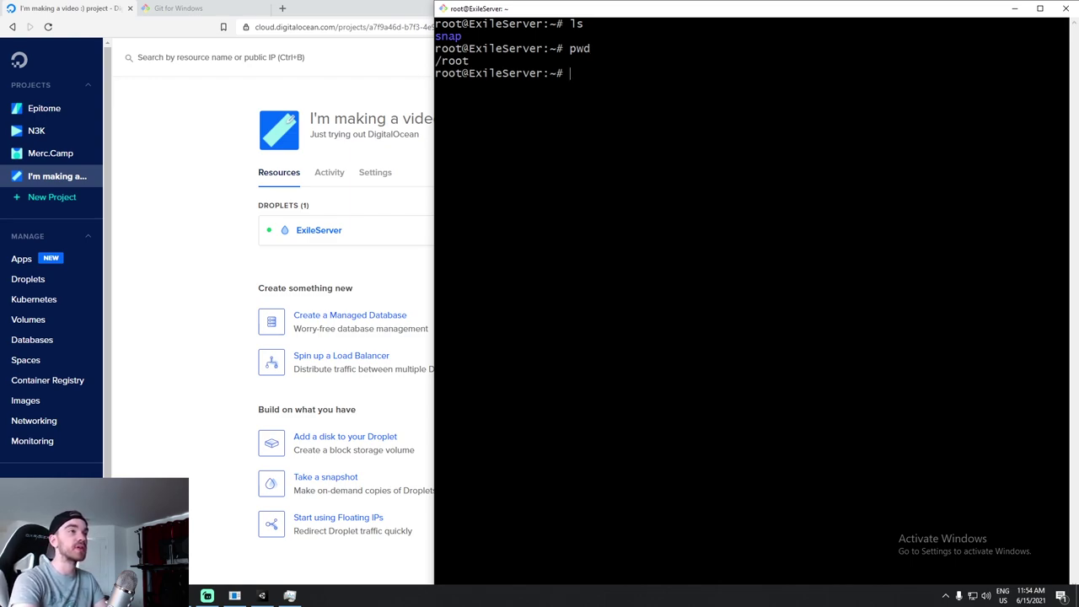
triple_click(455, 61)
left_click(455, 61)
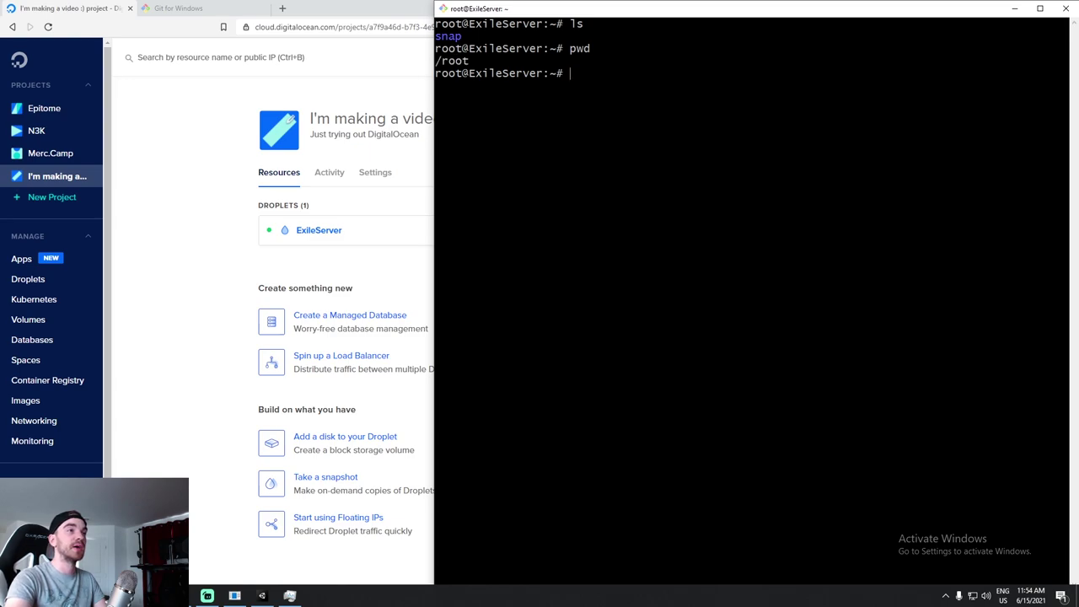
Go up with cd .. to /, enter /home, confirm it is empty, and glance at LinuxBuild.
type("cd")
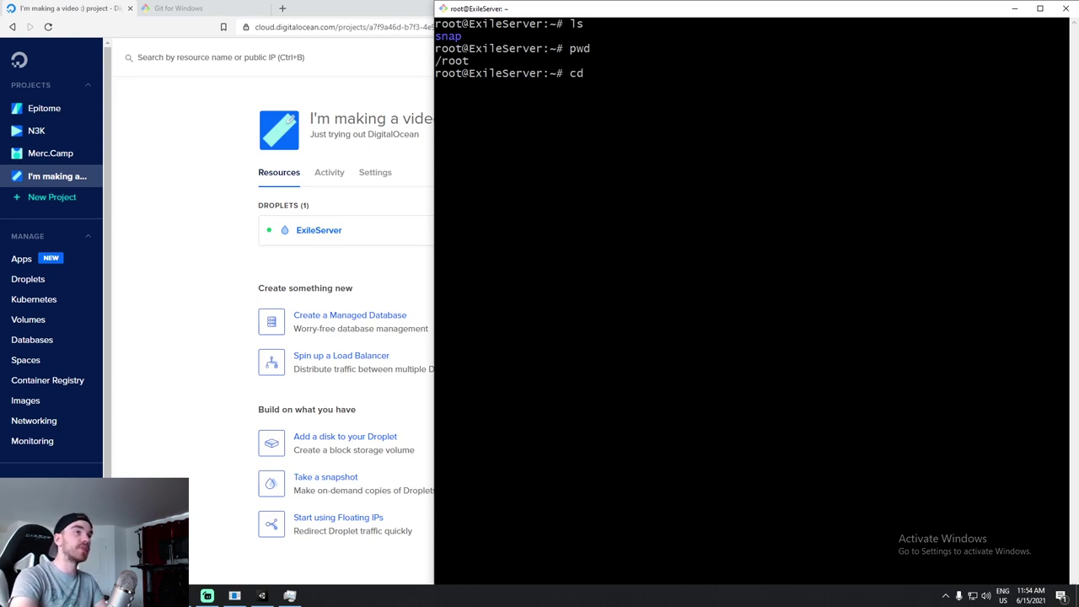
type(" ..")
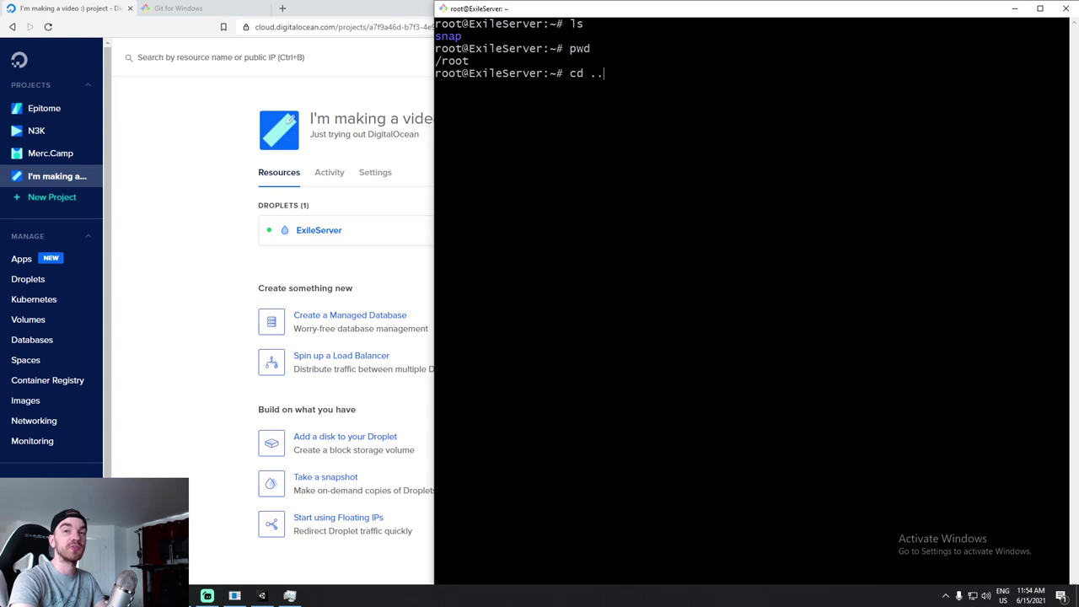
key("Return")
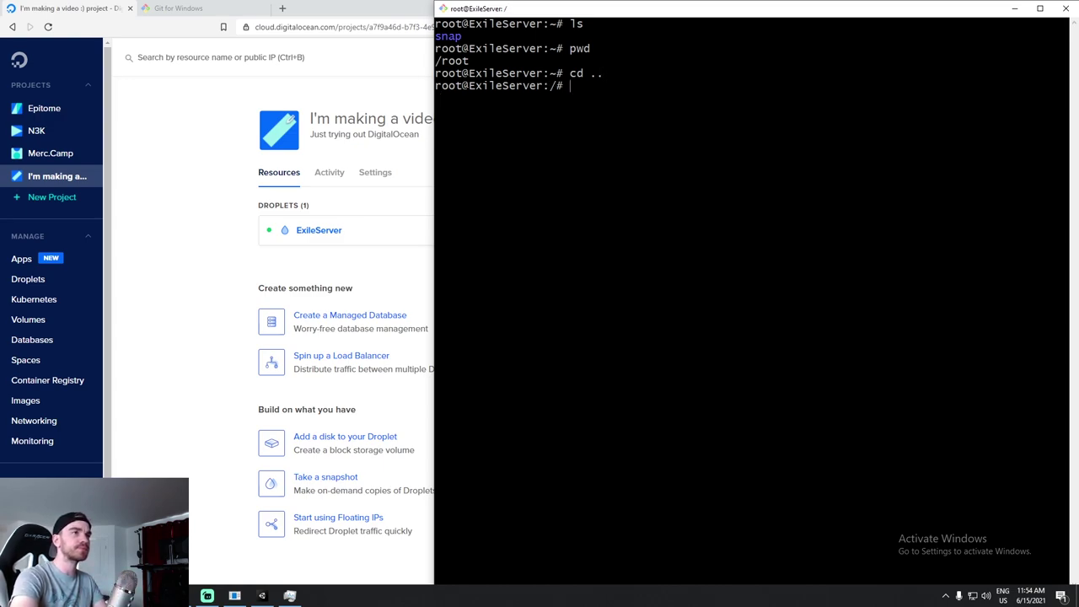
type("ls")
key("Return")
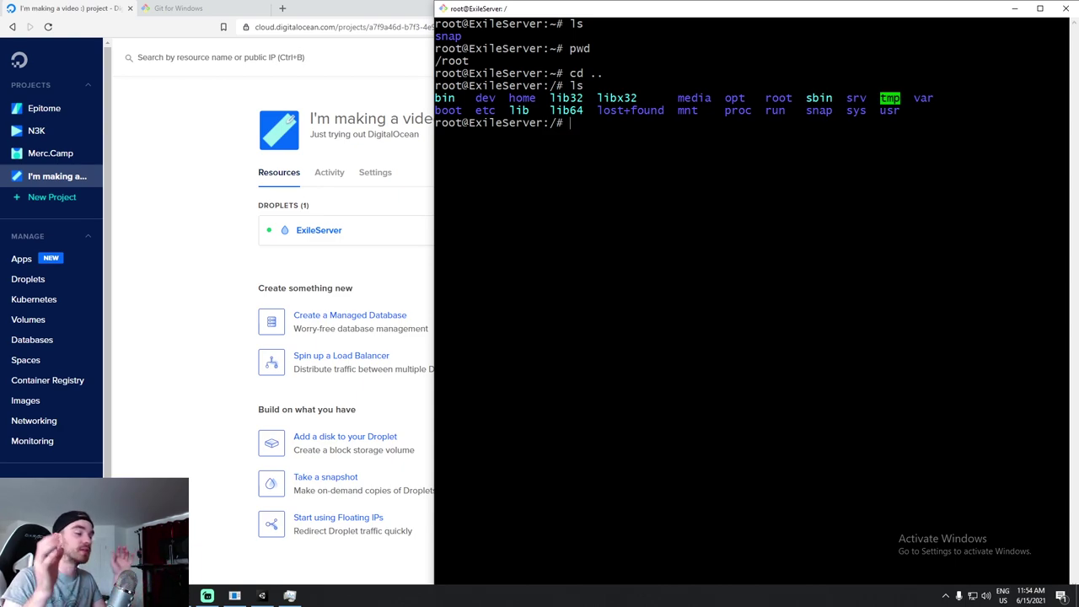
type("cd home")
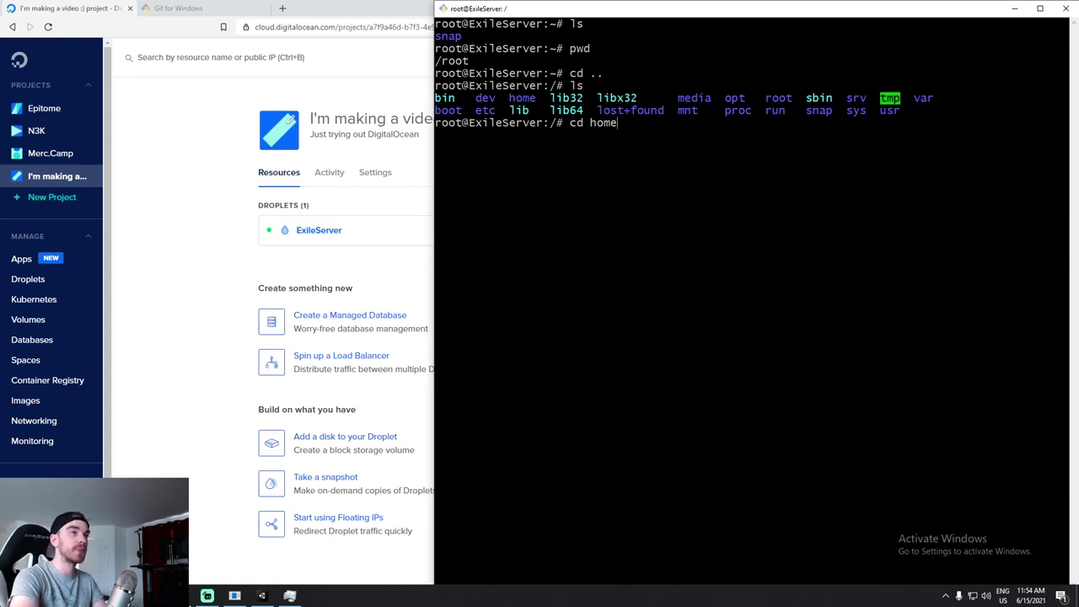
key("Return")
type("ls")
key("Return")
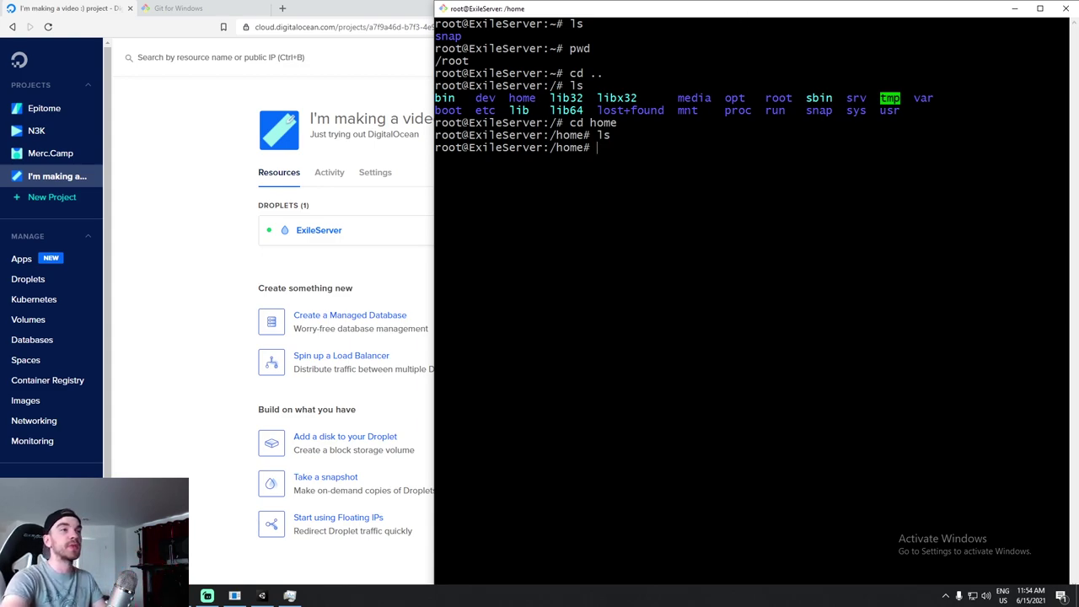
mouse_move(234, 595)
left_click(219, 546)
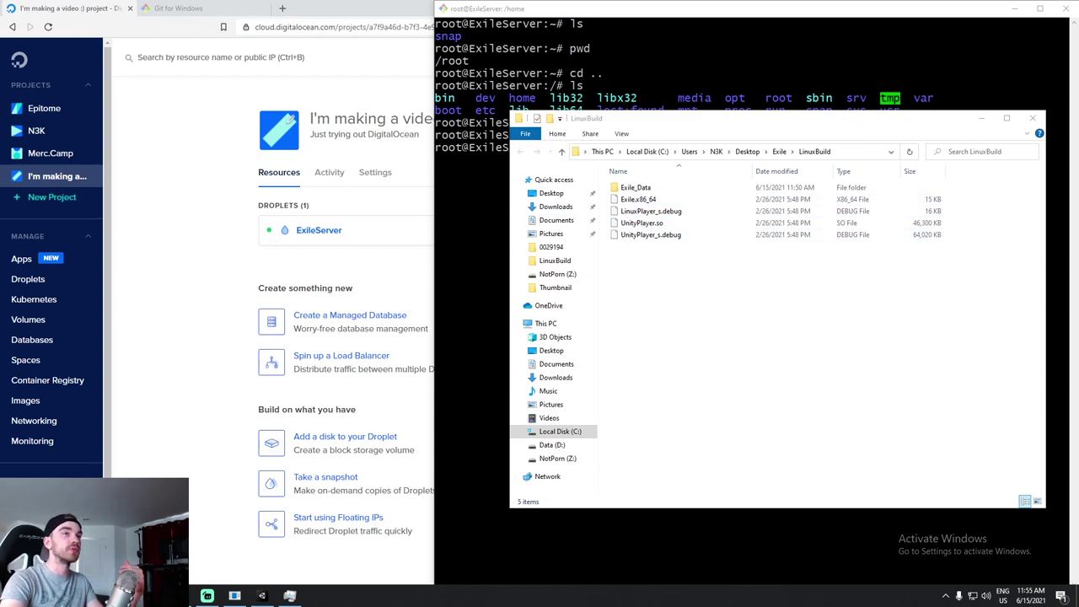
left_click(816, 106)
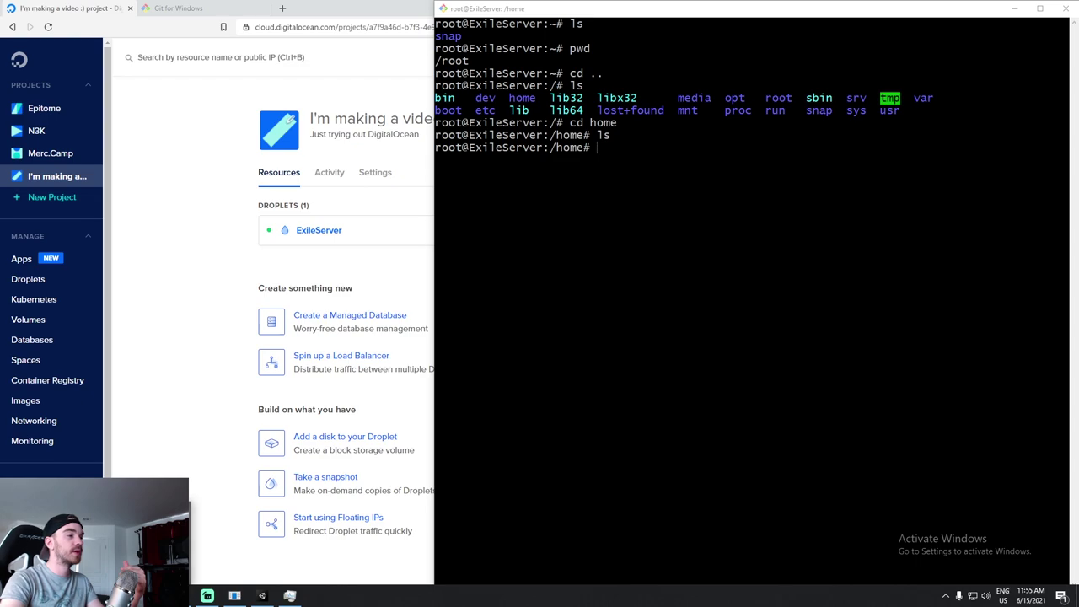
Snap the local Git Bash window left, enlarge its text, and widen the server terminal.
key("super+Left")
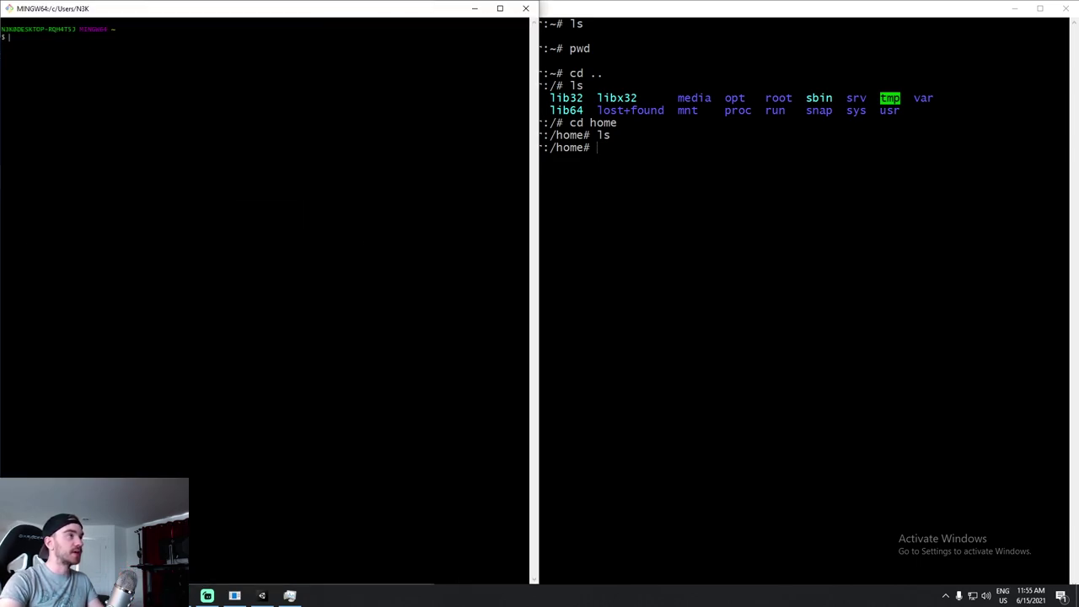
key("ctrl+equal")
key("ctrl+equal")
key("ctrl+equal")
key("ctrl+equal")
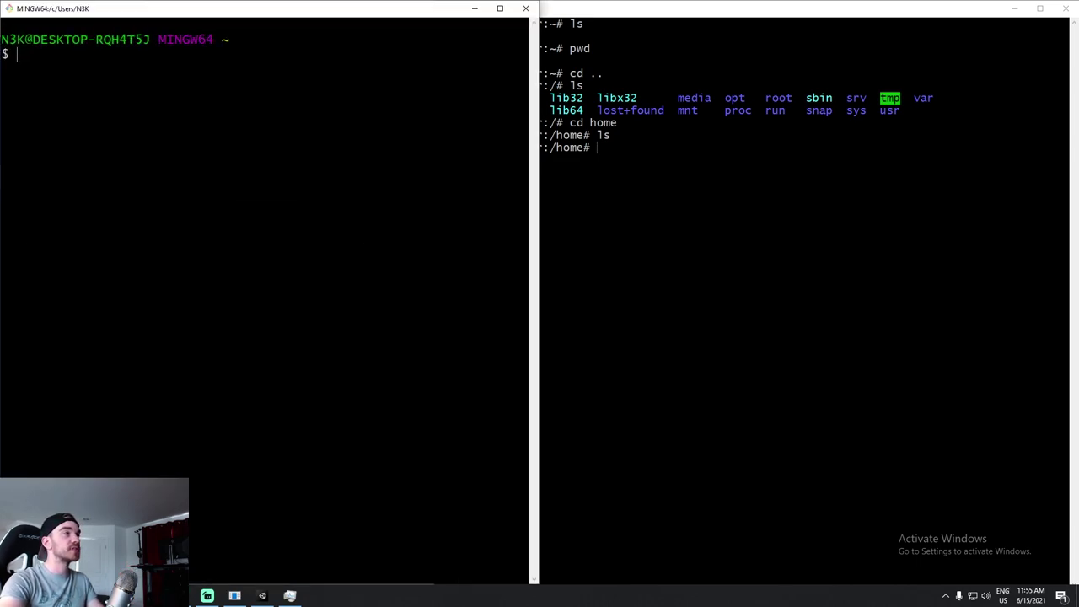
left_click_drag(536, 158, 424, 153)
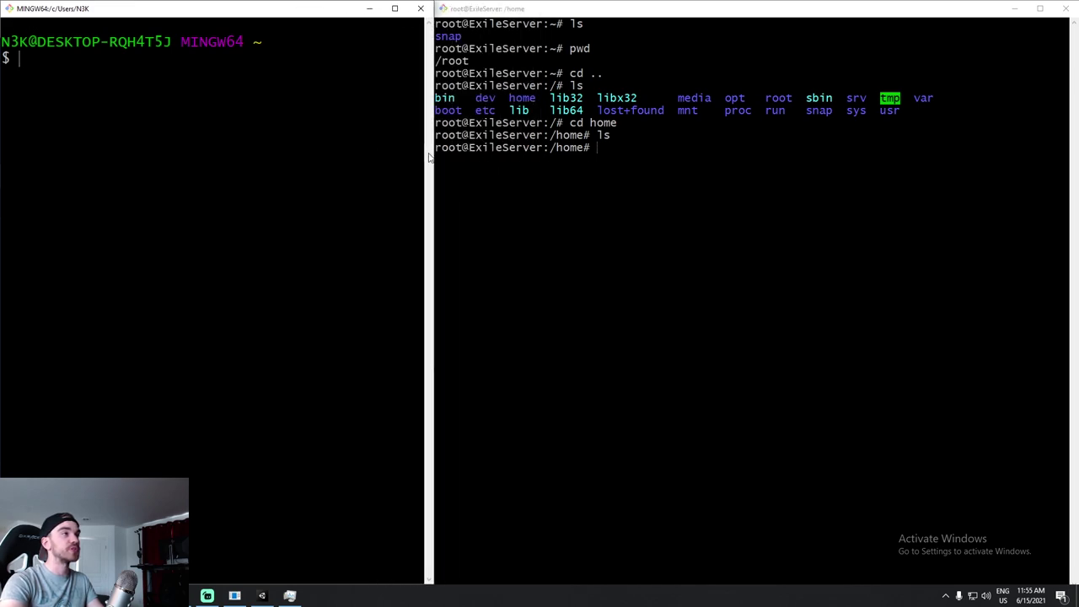
left_click_drag(2, 41, 35, 41)
left_click(174, 42)
List the local home folder with ls, then clear the local terminal.
key("alt+Tab")
left_click_drag(549, 148, 435, 148)
key("alt+Tab")
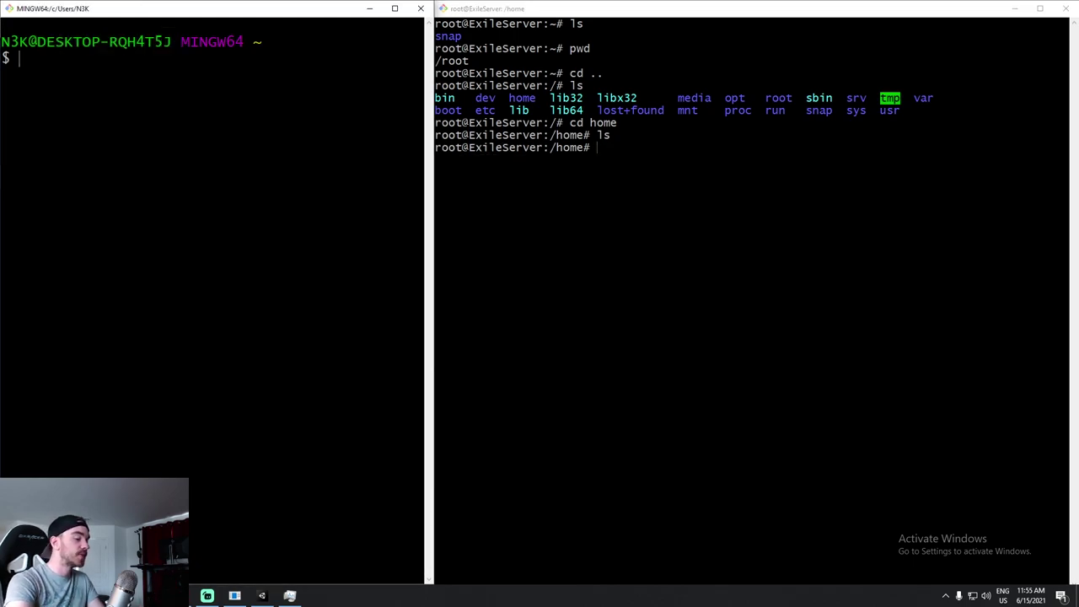
type("ls")
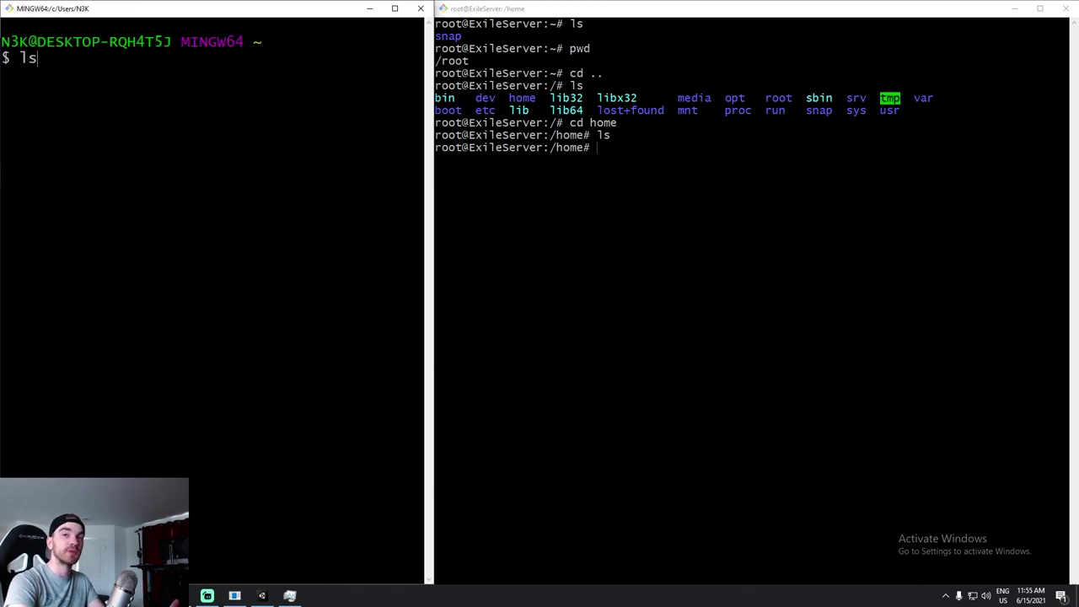
key("Return")
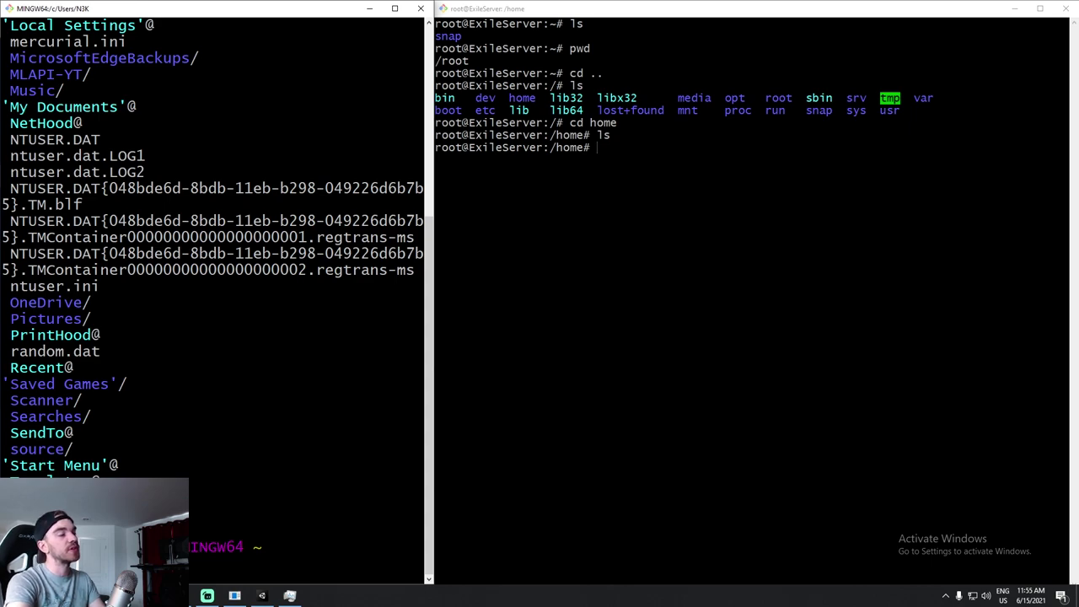
key("ctrl+l")
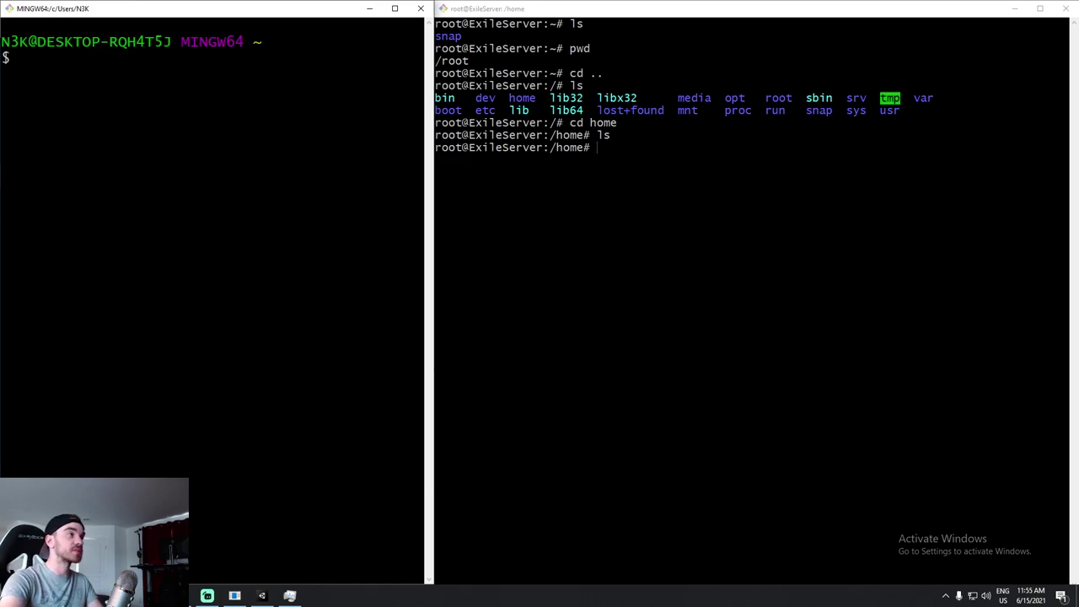
Begin an scp -r command and copy the LinuxBuild folder path from File Explorer.
type("scp")
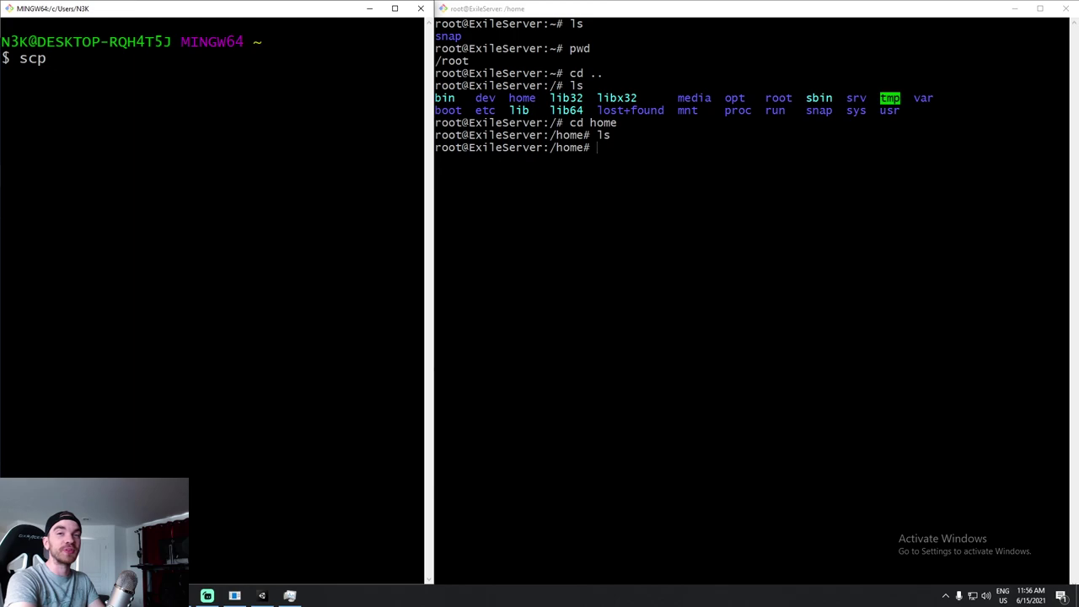
type("-r")
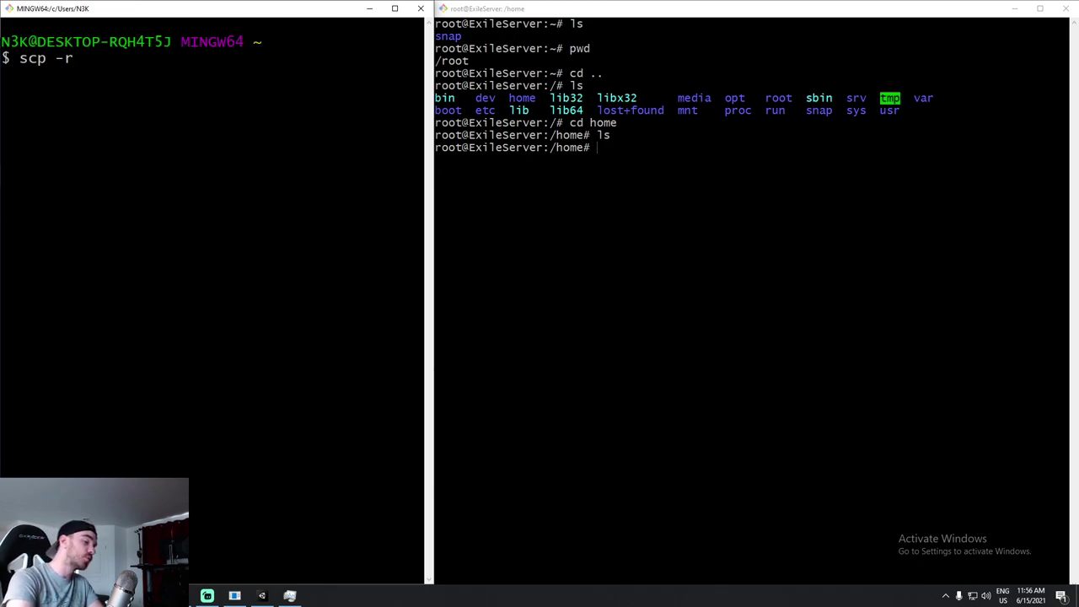
type("\"")
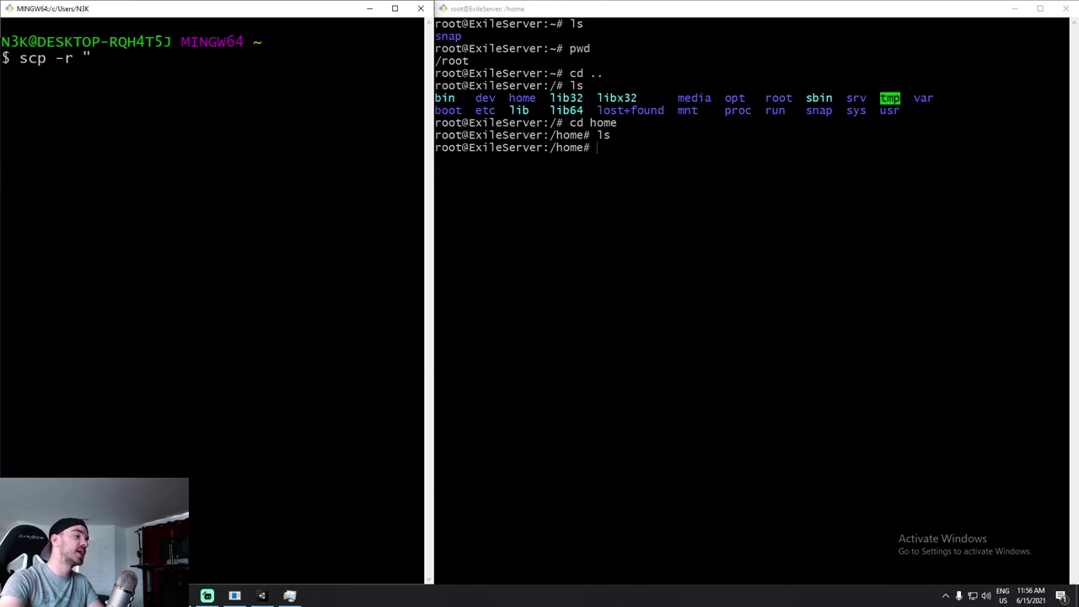
mouse_move(234, 595)
left_click(253, 512)
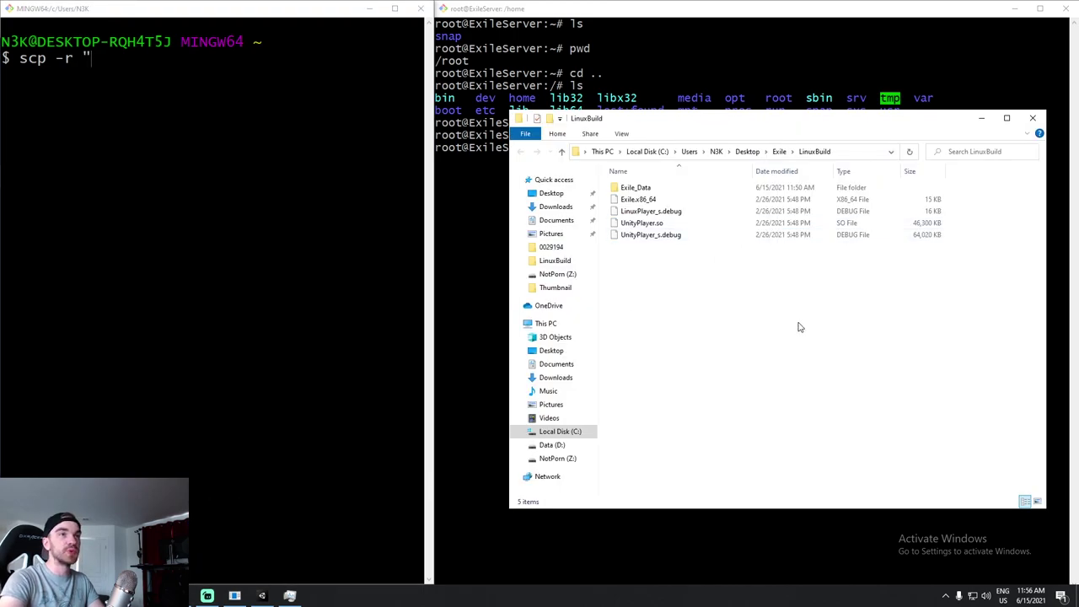
left_click(809, 154)
left_click(754, 152)
key("ctrl+a")
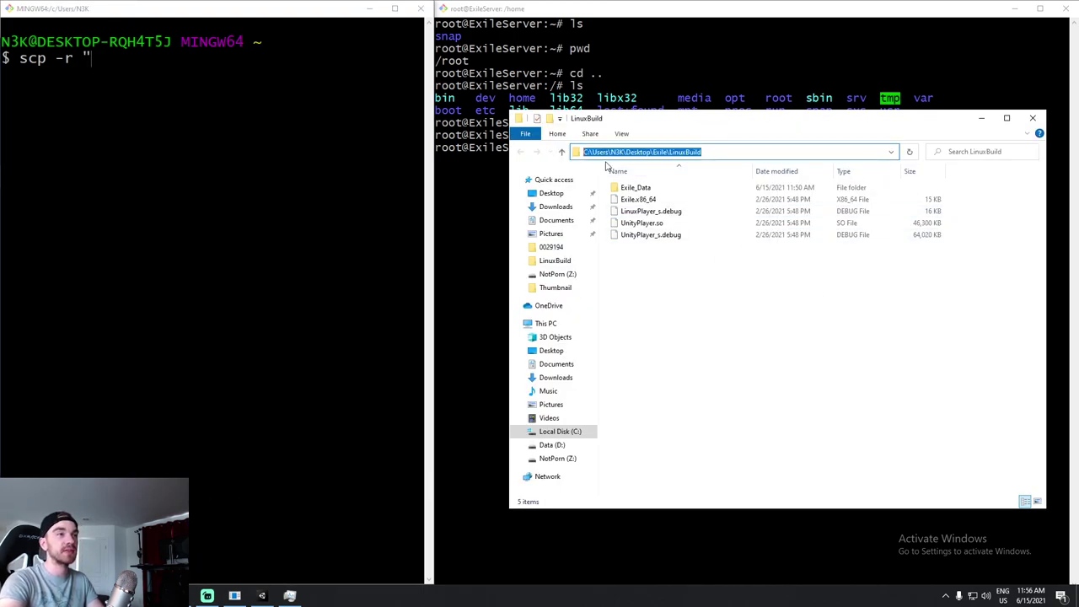
key("ctrl+c")
Paste the quoted LinuxBuild path into the scp command and append root@.
right_click(127, 59)
left_click(155, 97)
type("\"")
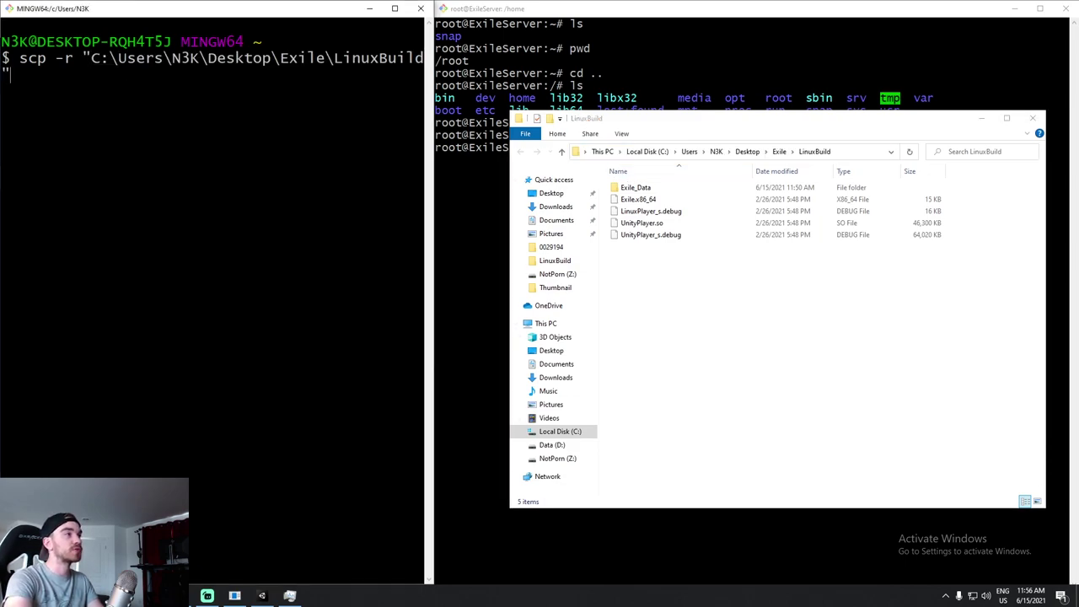
left_click_drag(426, 151, 469, 154)
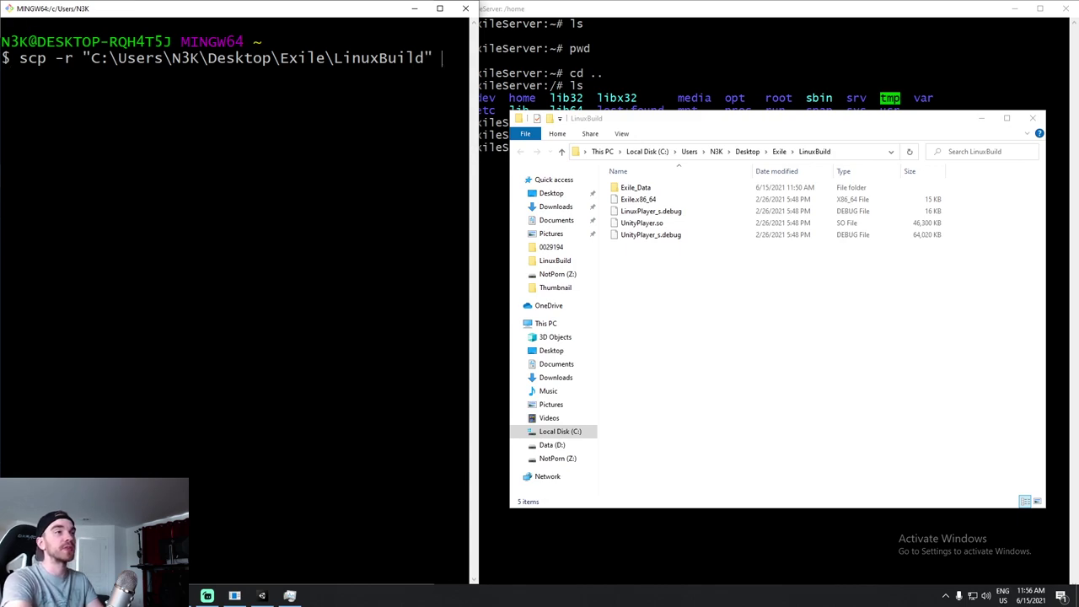
key("alt+Tab")
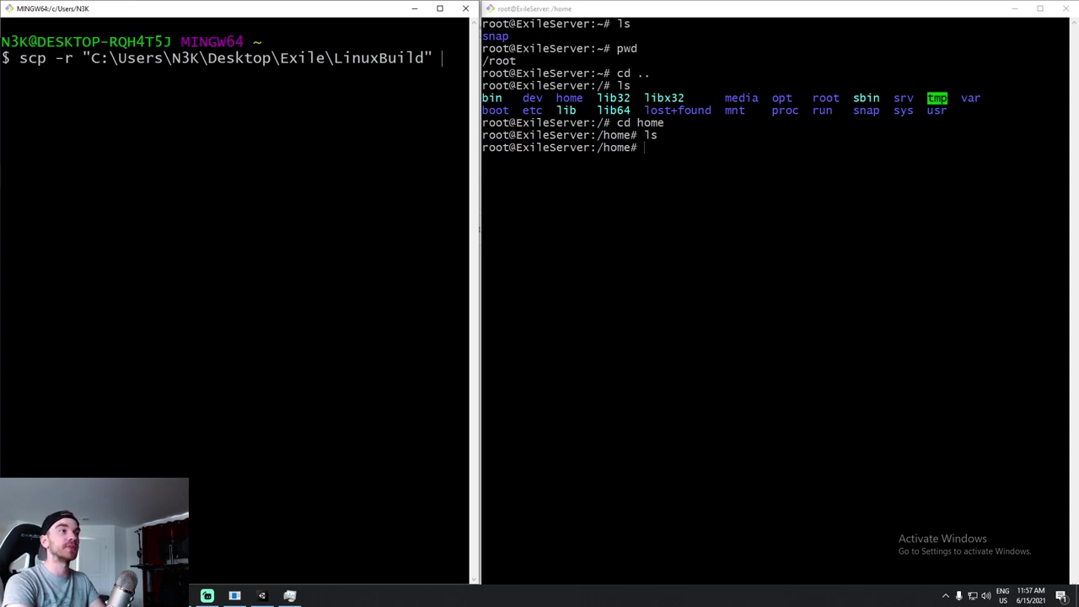
type("roo")
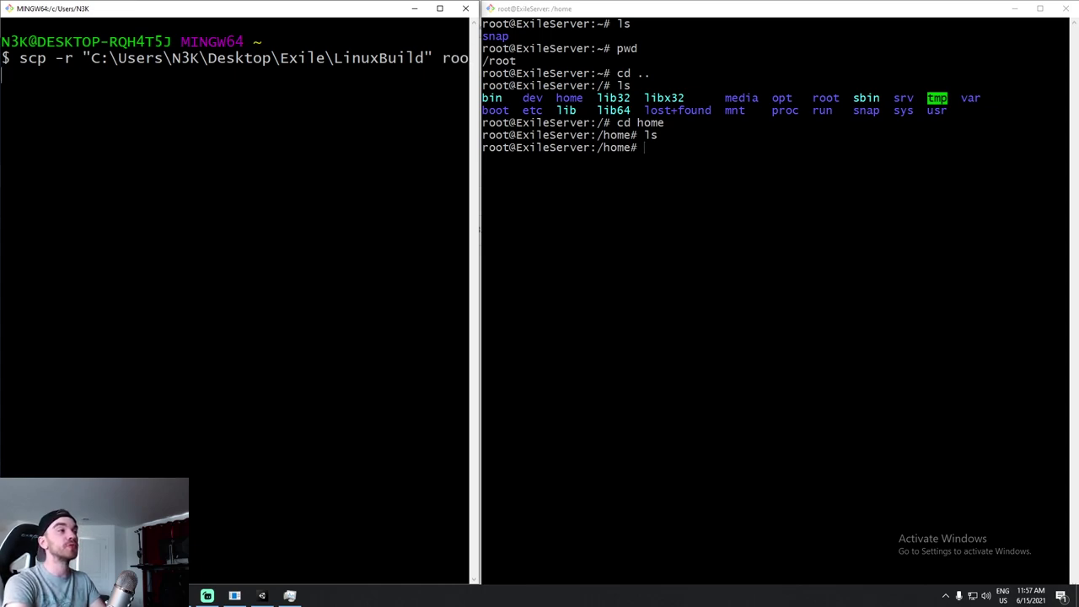
type("t@")
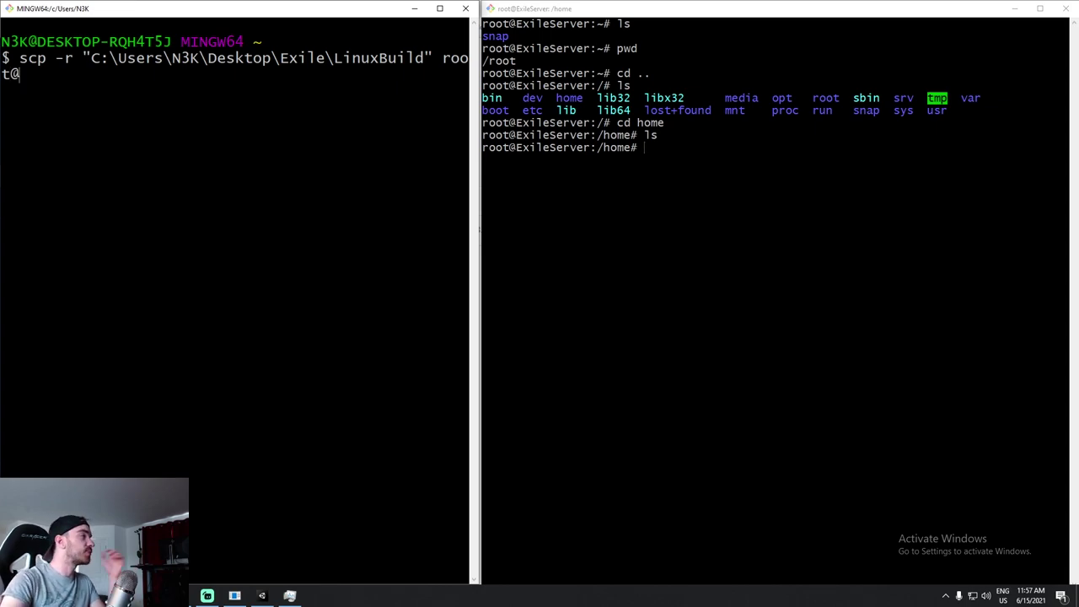
Complete the scp destination with the droplet IP 138.197.151.176 followed by :/home.
left_click(216, 540)
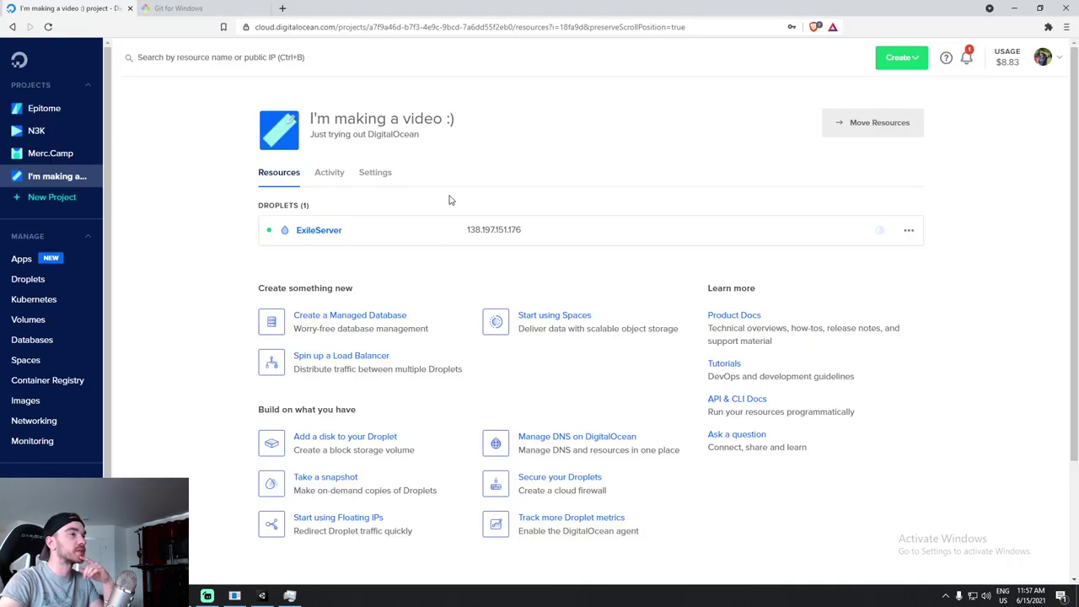
left_click(535, 229)
left_click(1014, 8)
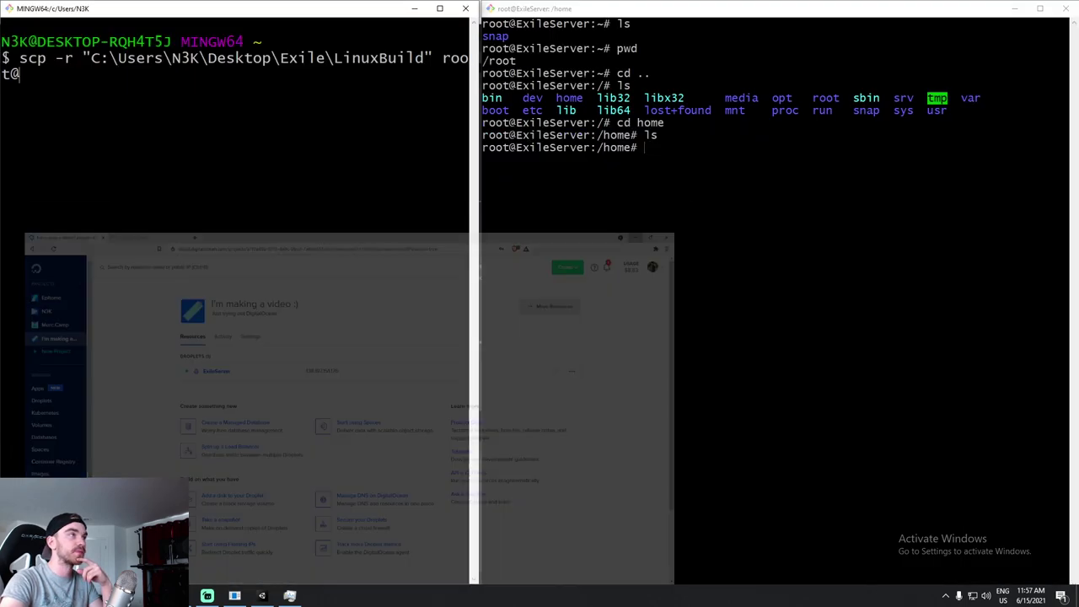
right_click(161, 101)
left_click(188, 136)
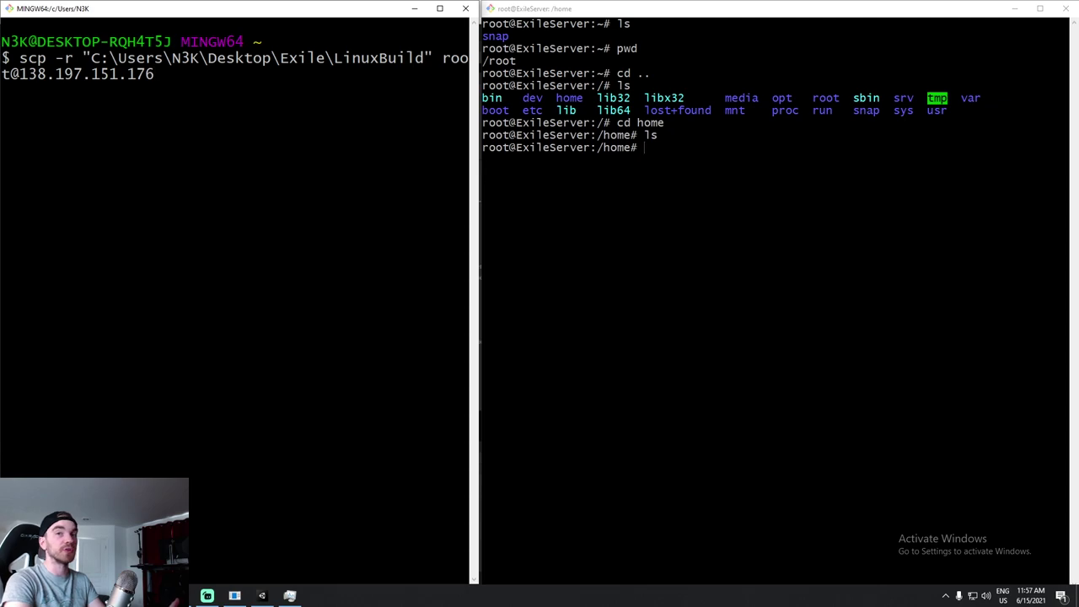
type(":")
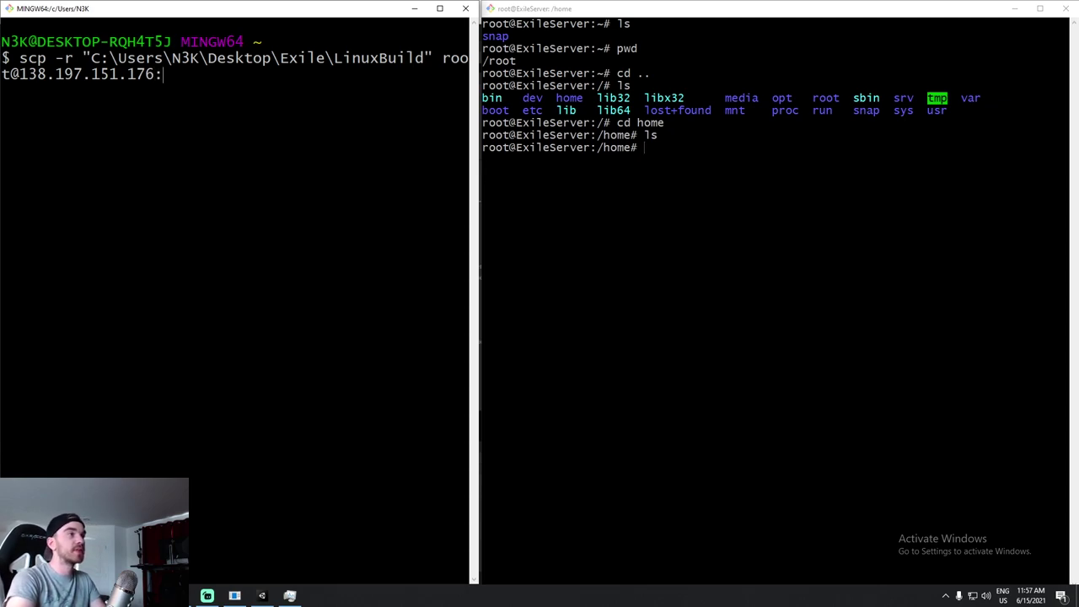
type("/home")
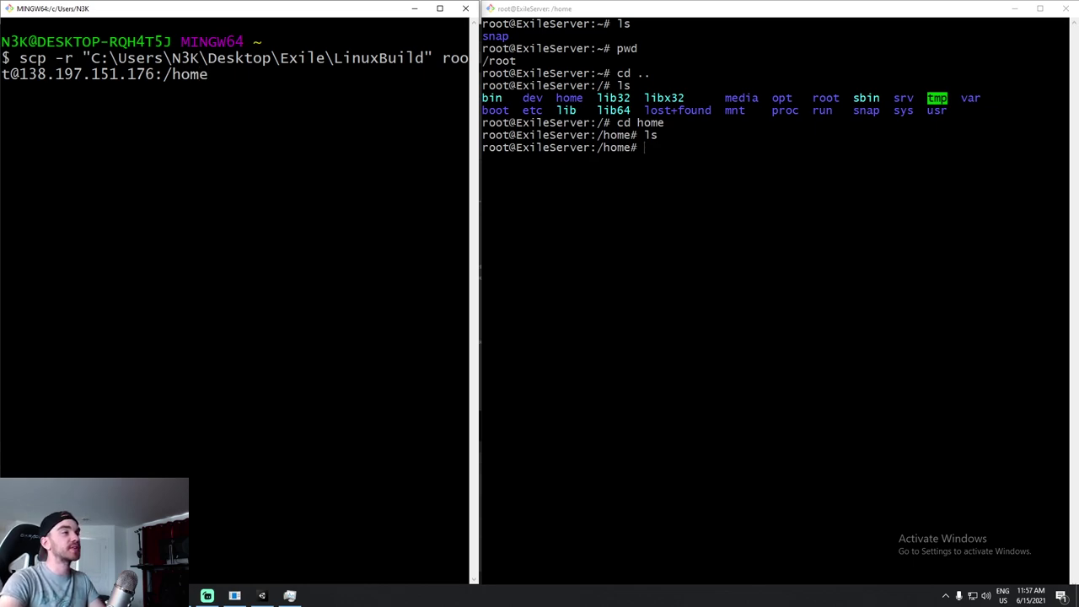
left_click_drag(163, 74, 469, 74)
Confirm the server's working directory is /home, then enter the password to start the upload.
key("alt+Tab")
type("pwd")
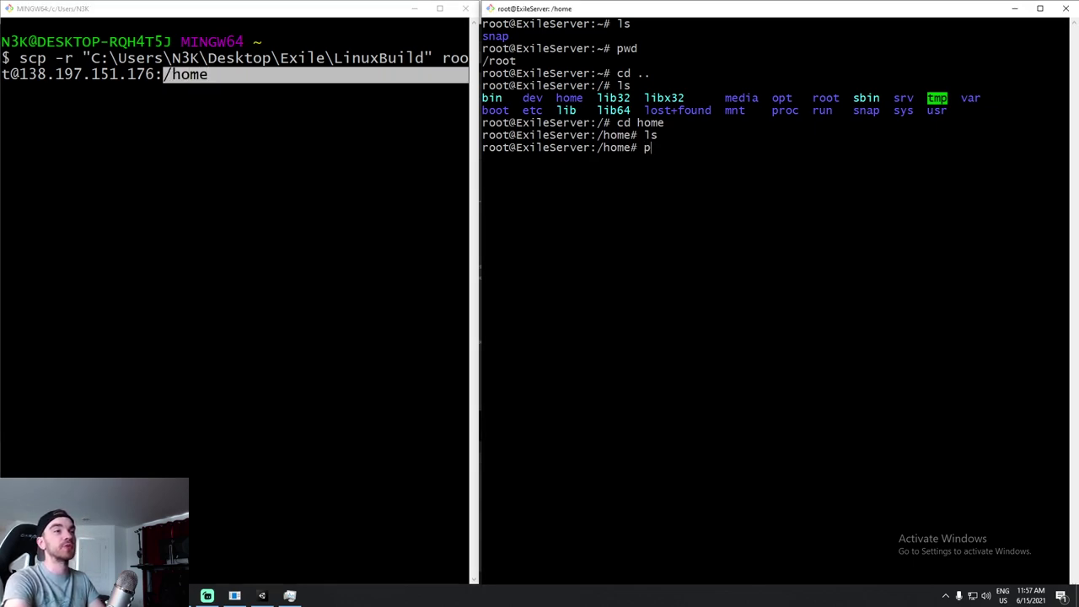
key("Return")
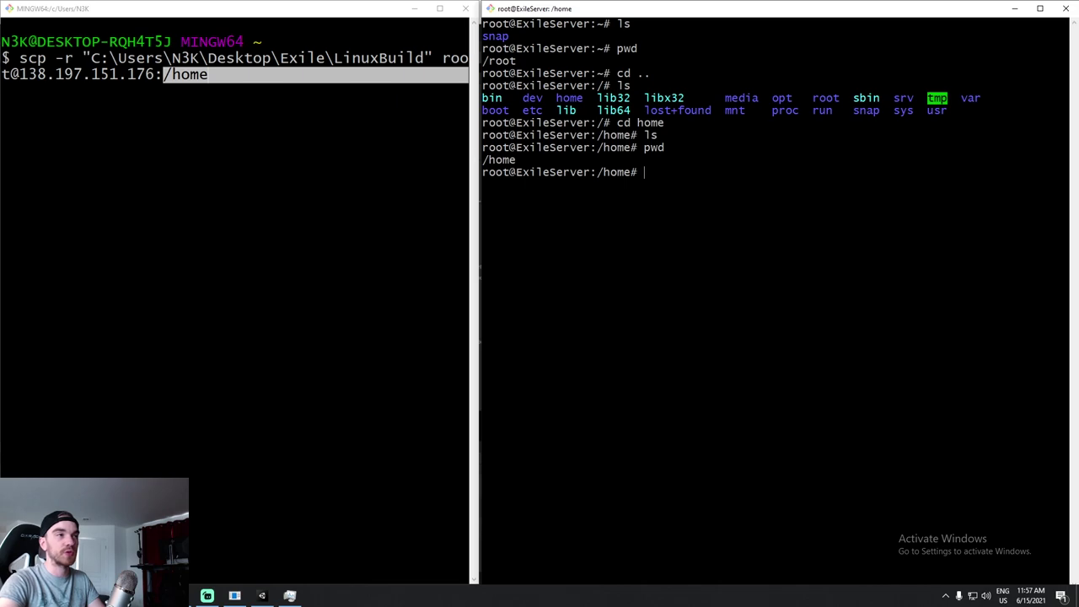
triple_click(500, 159)
key("alt+Tab")
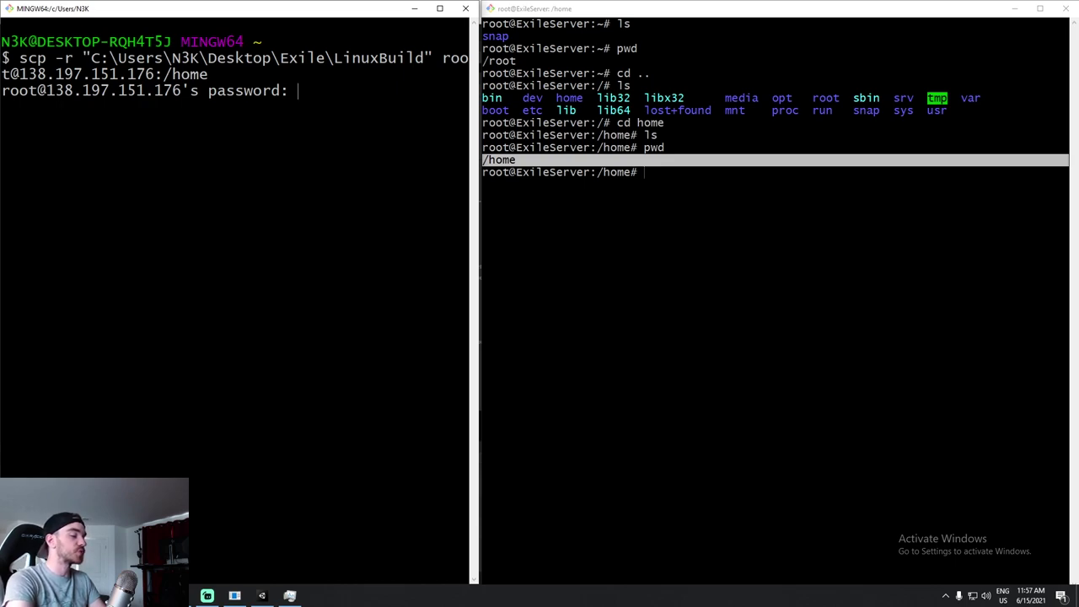
key("Return")
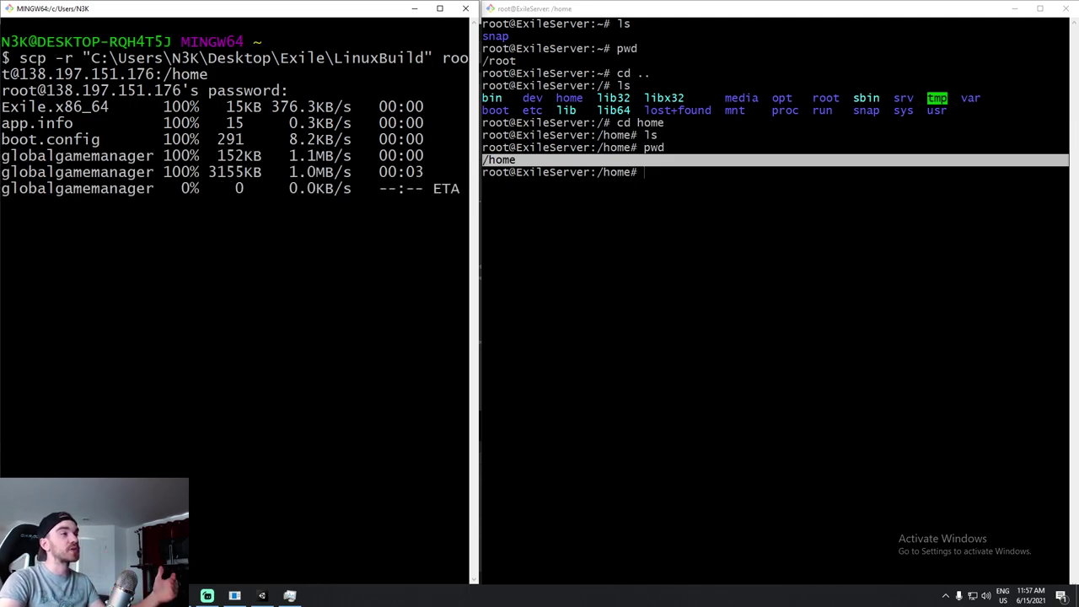
Check the local LinuxBuild folder, list /home on the server, and clear the local terminal.
left_click(235, 595)
left_click(230, 539)
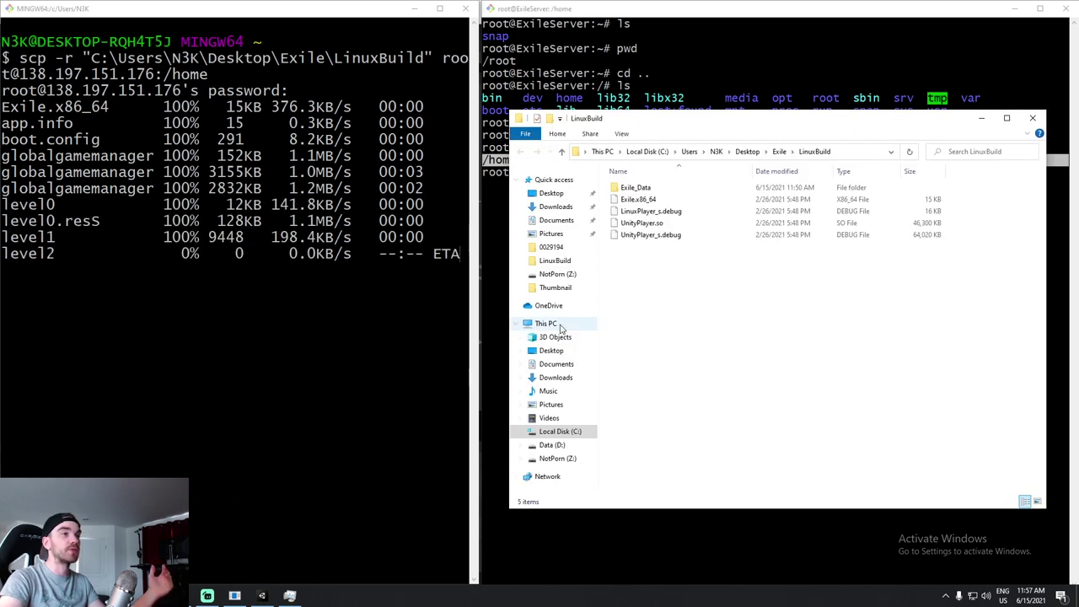
key("alt+Tab")
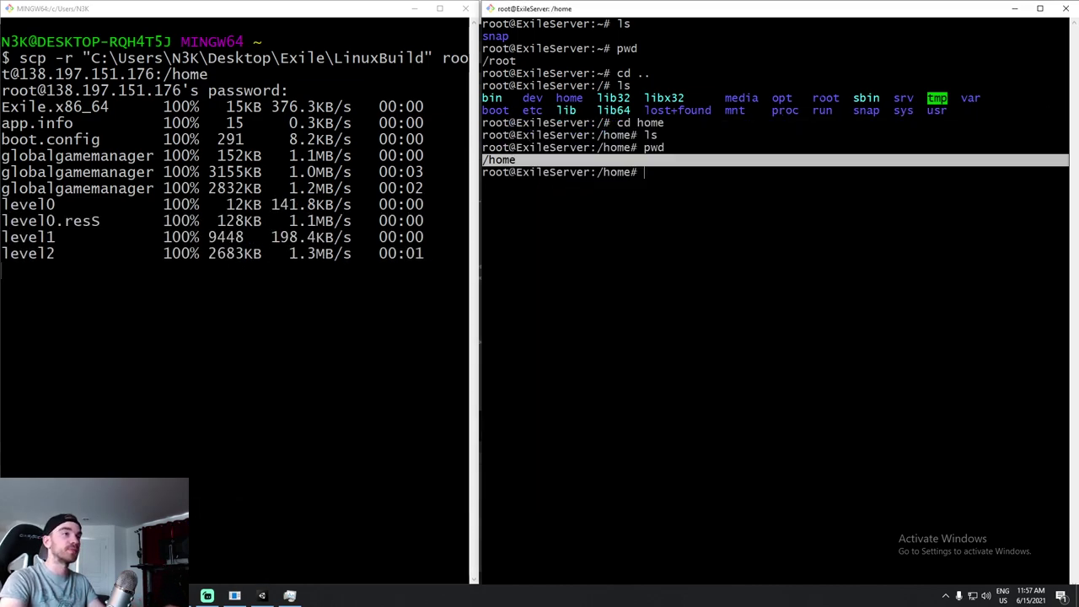
type("ls")
key("Return")
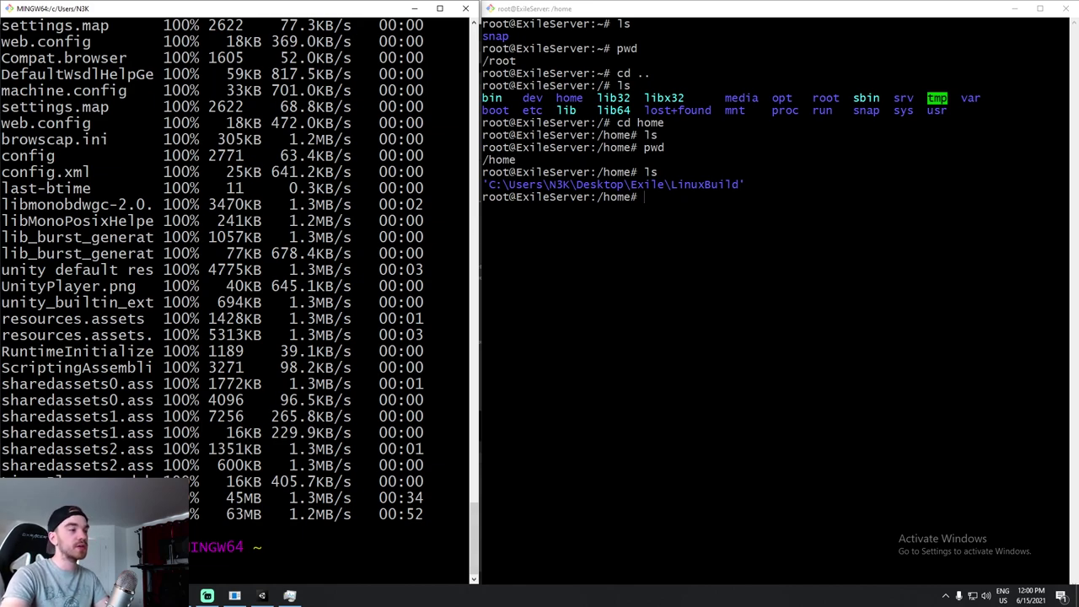
key("ctrl+l")
key("alt+Tab")
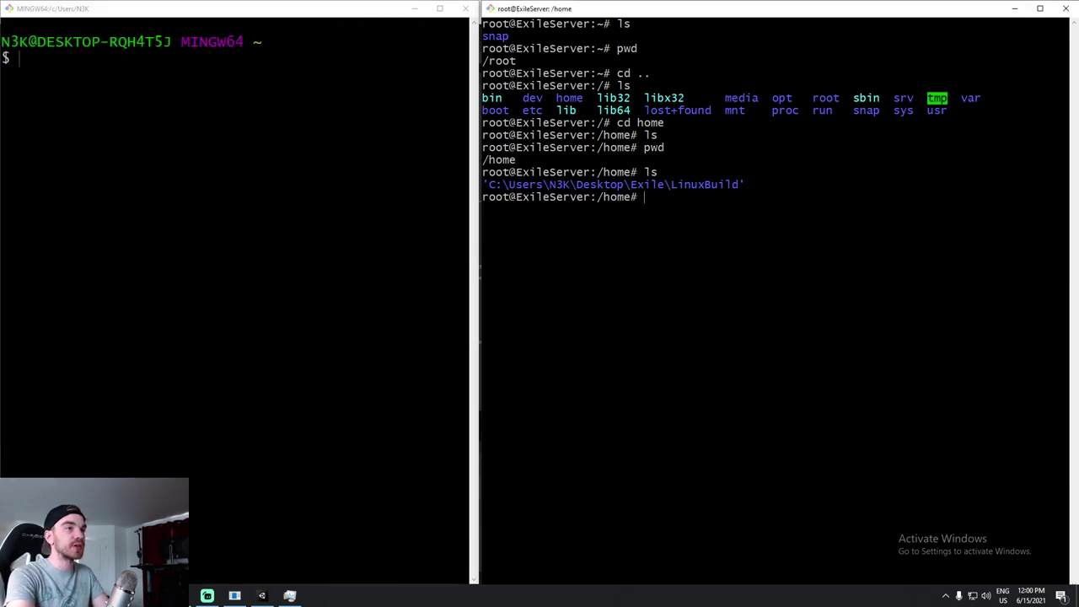
List /home in detail and copy the uploaded folder's long Windows-path name.
type("ls")
key("Return")
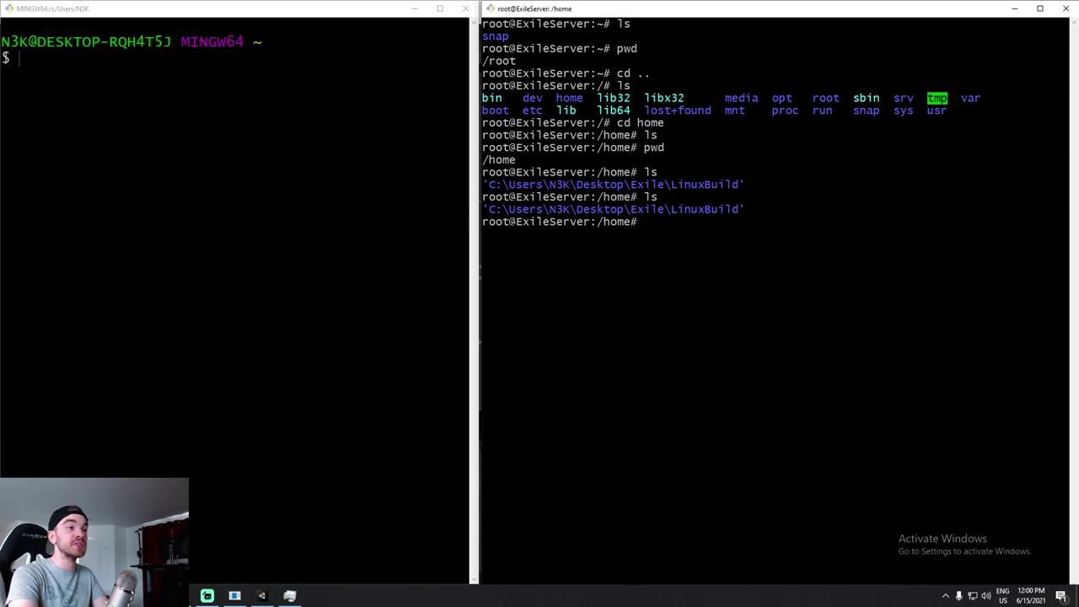
type("ls -la")
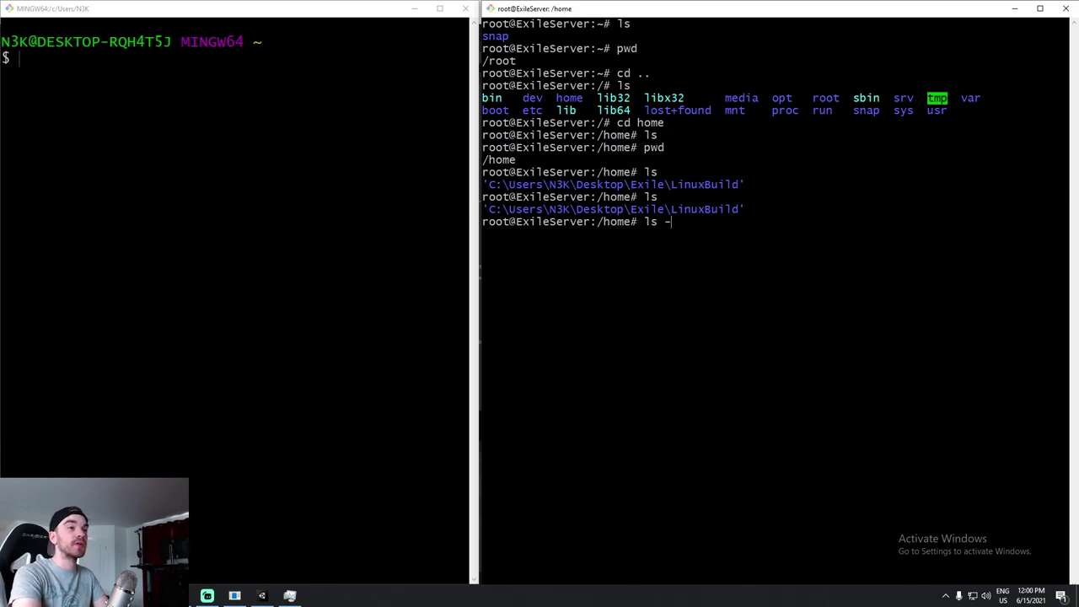
key("Return")
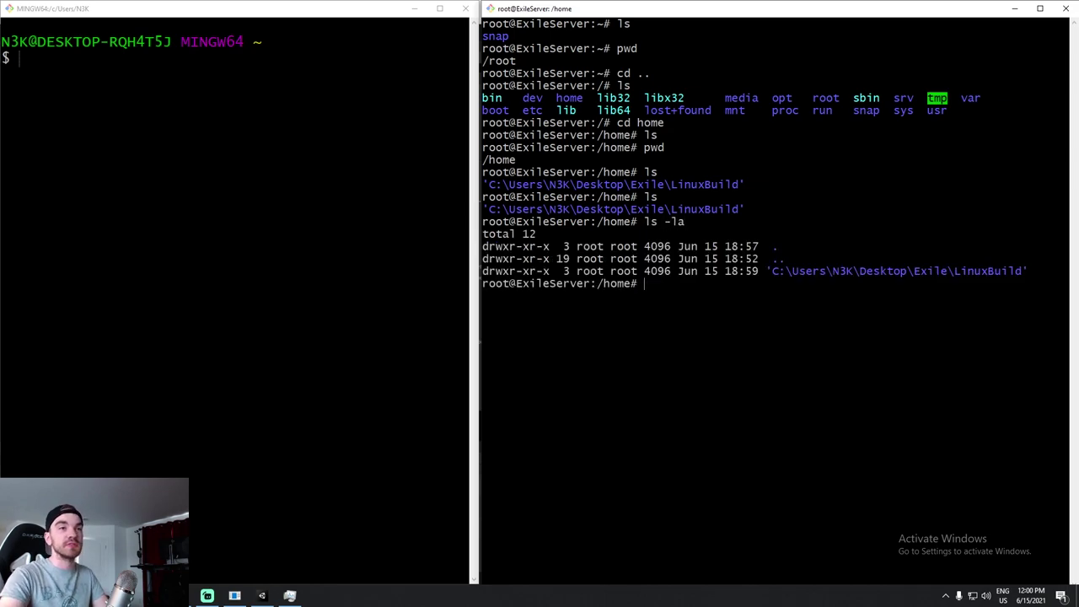
left_click_drag(1026, 271, 609, 270)
right_click(609, 271)
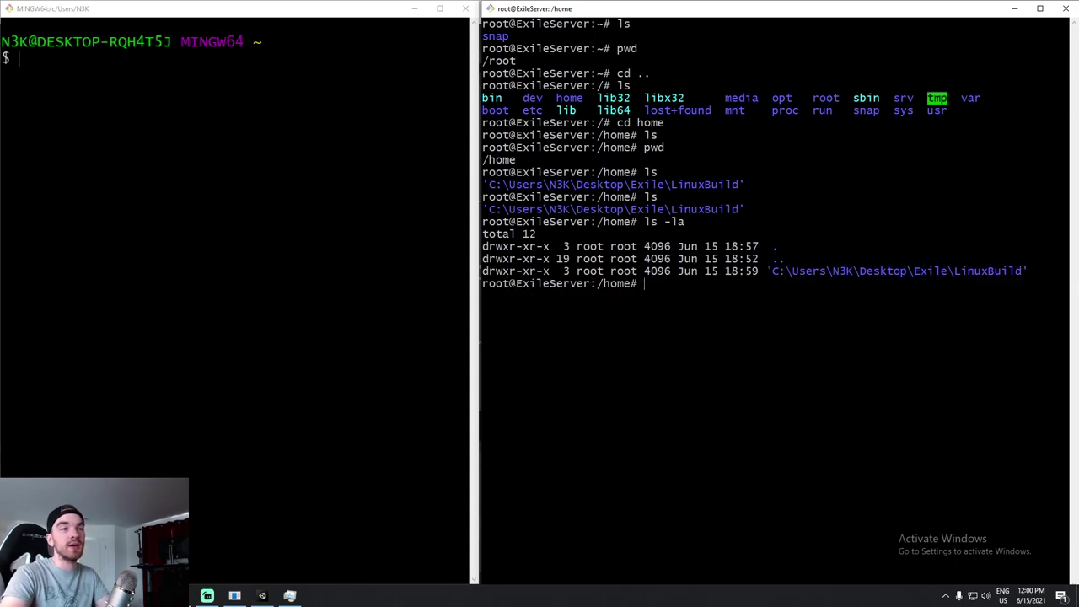
left_click_drag(767, 271, 1028, 271)
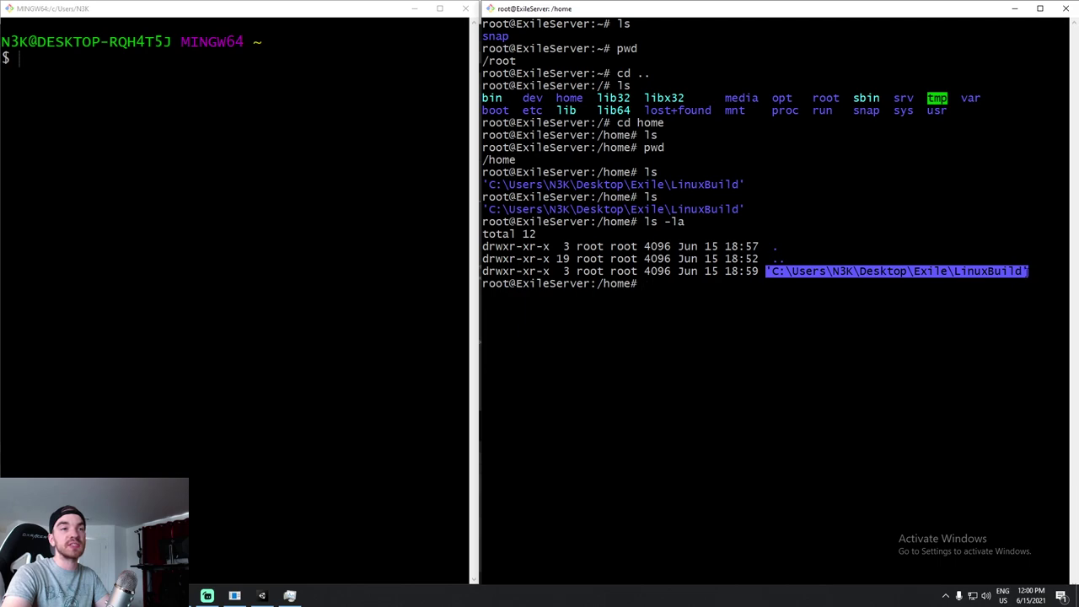
right_click(1028, 271)
Enter the uploaded LinuxBuild folder and list its contents with ls -la.
type("cd C")
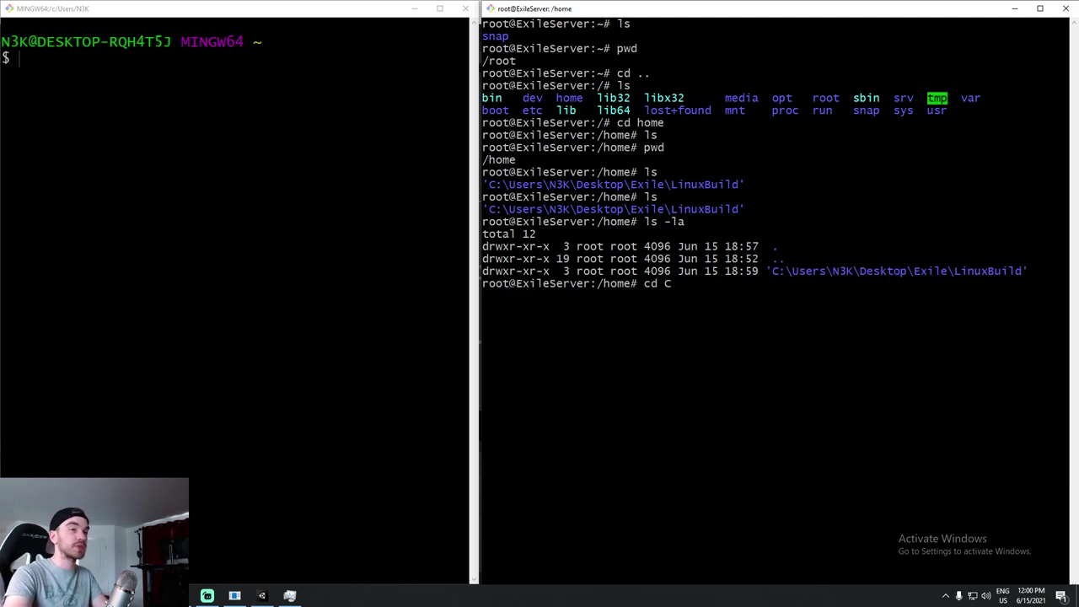
key("Tab")
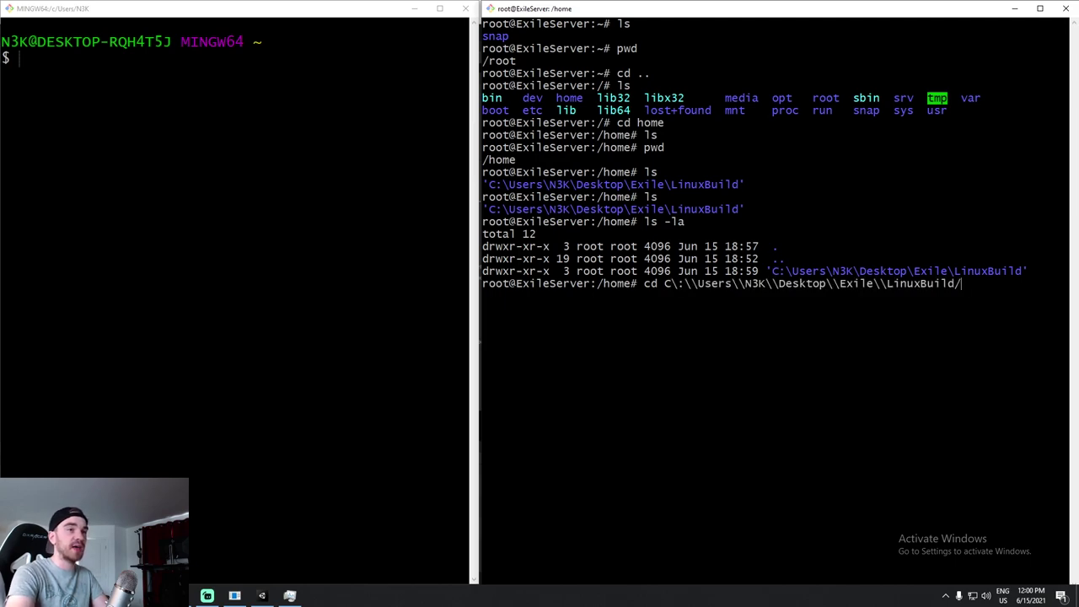
key("Return")
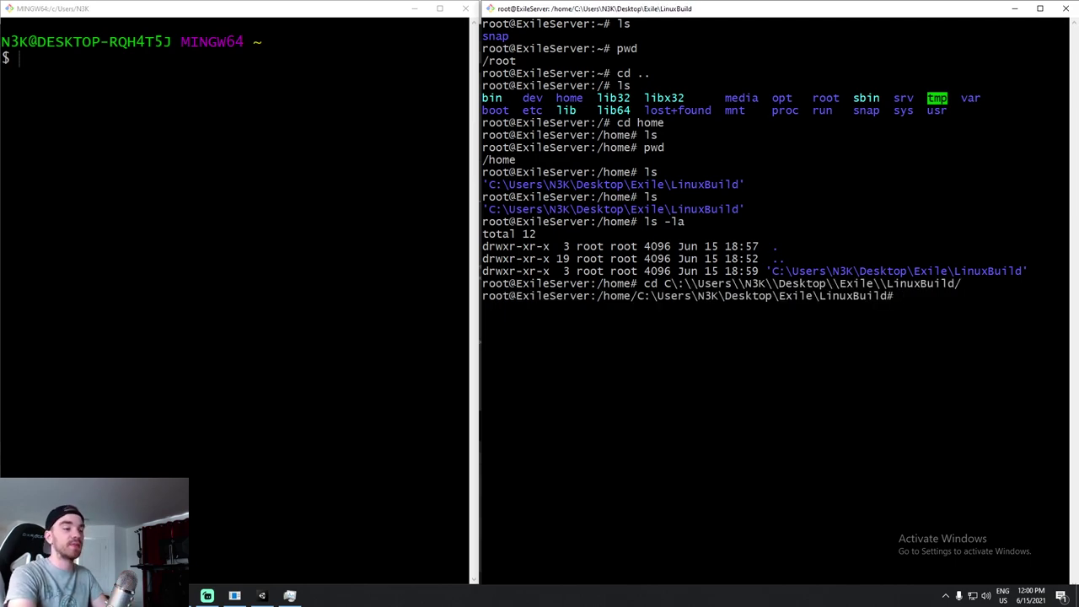
type("ls -la")
key("Return")
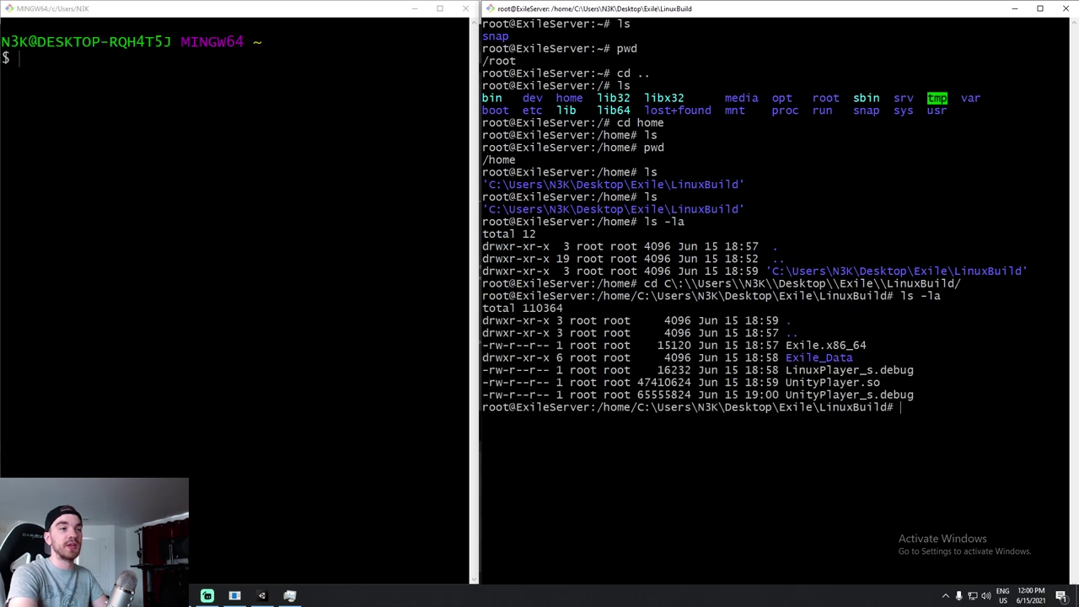
left_click_drag(927, 396, 489, 320)
left_click(789, 271)
left_click_drag(765, 271, 1028, 271)
key("ctrl+c")
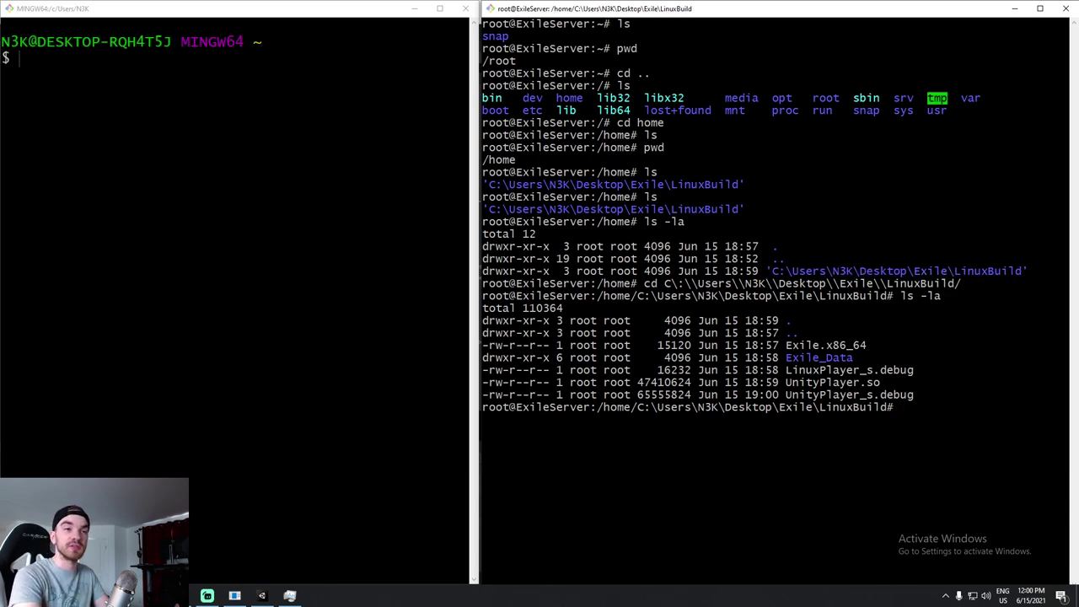
Run cd .. and ls to return to /home, then clear the terminal.
type("cd ..")
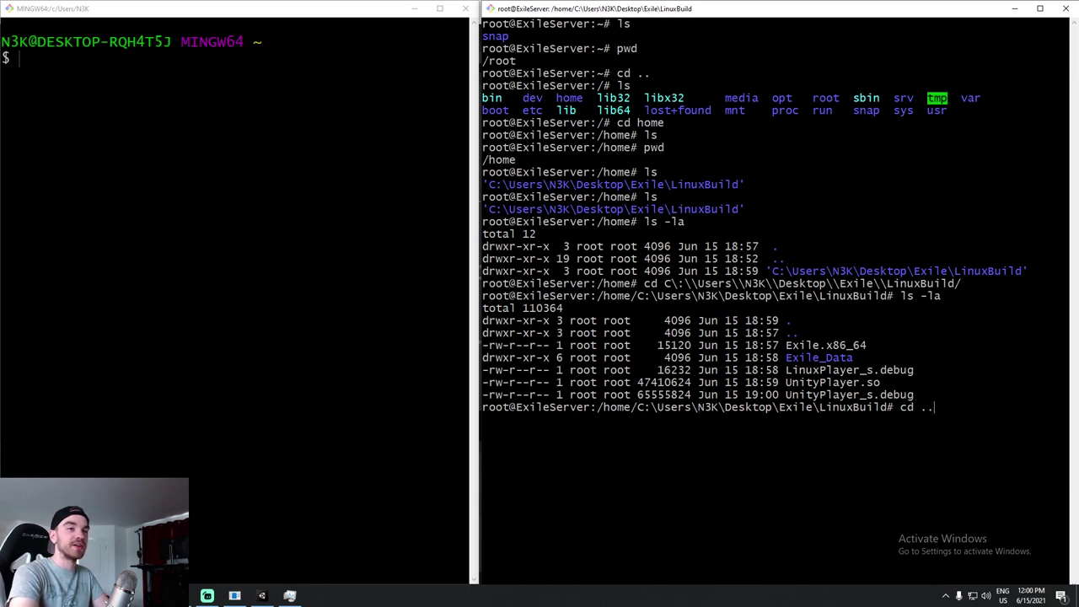
key("Return")
type("ls")
key("Return")
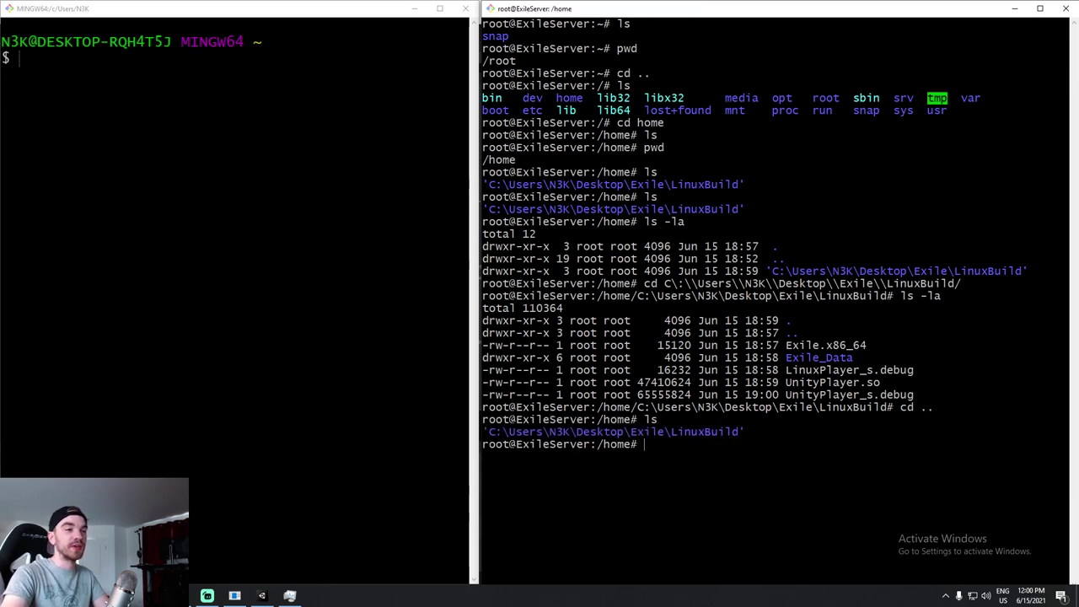
type("clear")
key("Return")
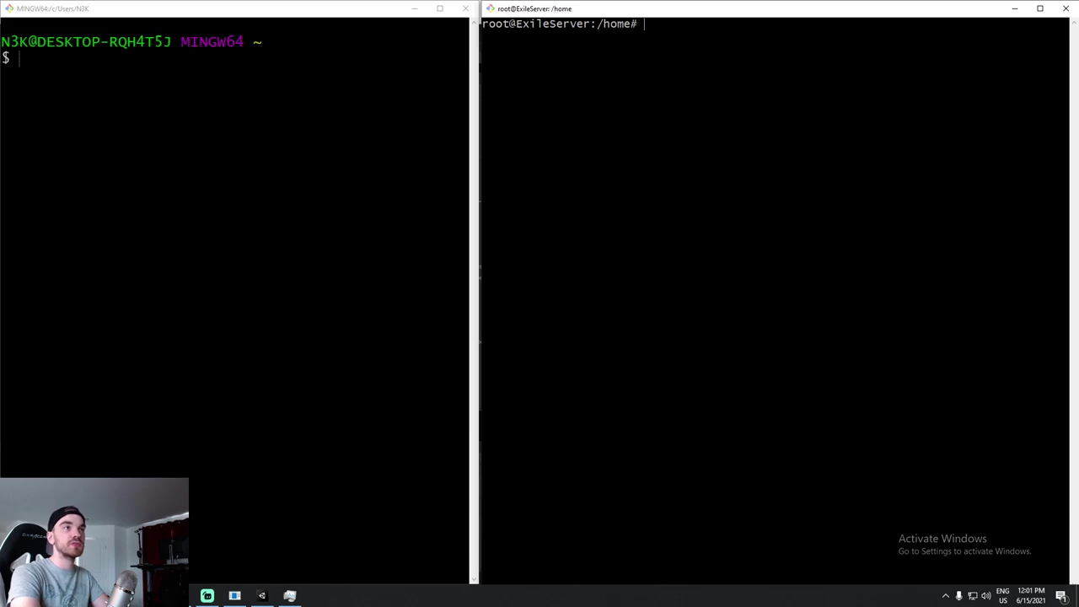
Rename the Windows-path LinuxBuild folder to ./build with mv and list /home in detail.
type("mv C\\:\\Users\\N3K\\Desktop\\Exile\\LinuxBuild/")
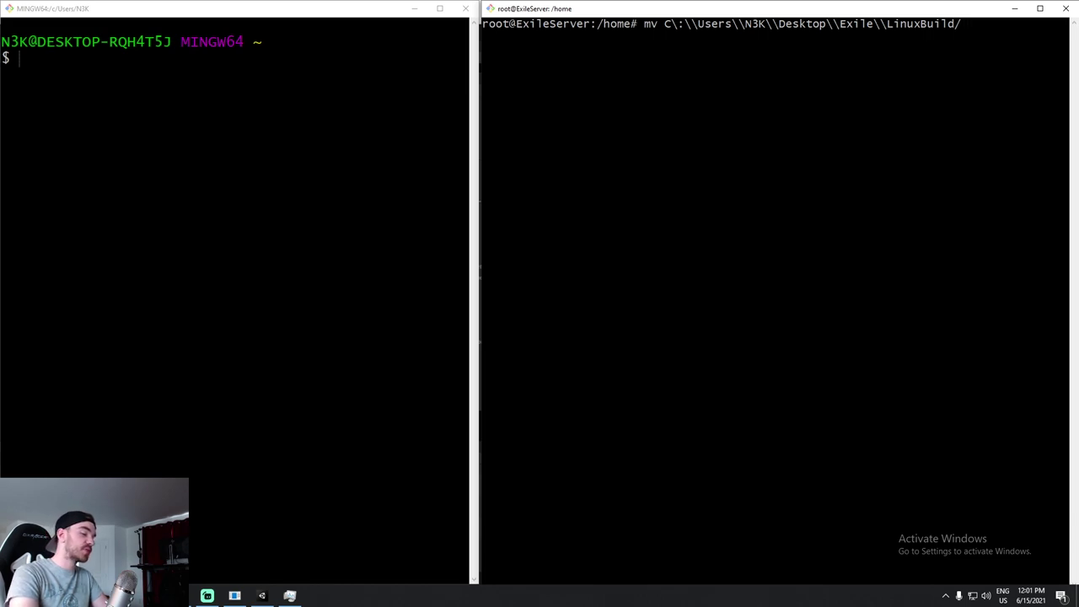
type(" ./")
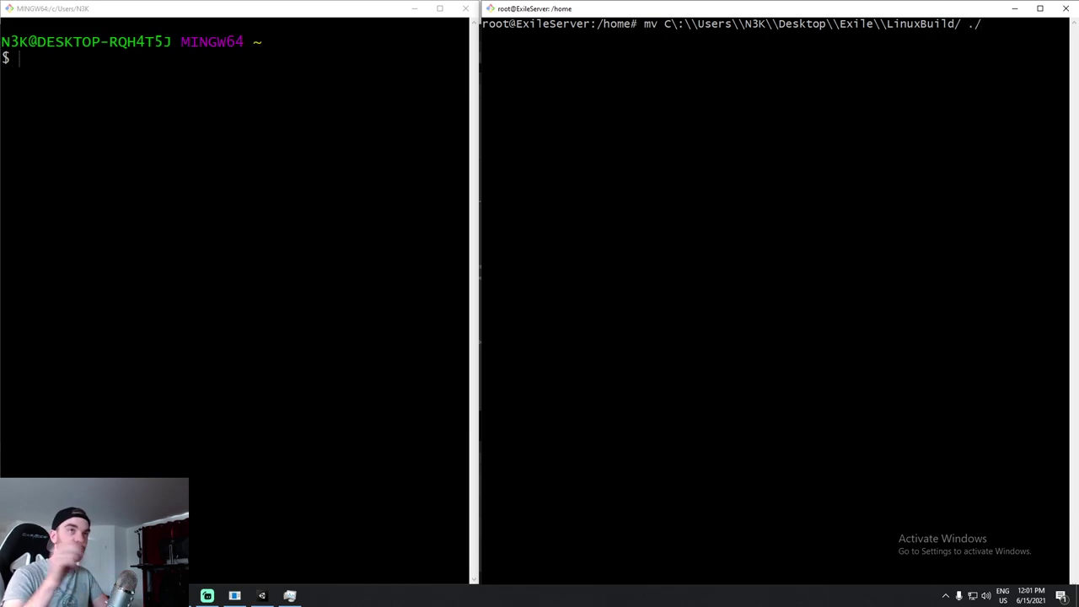
type("bui")
key("BackSpace")
key("BackSpace")
type("uild")
key("Return")
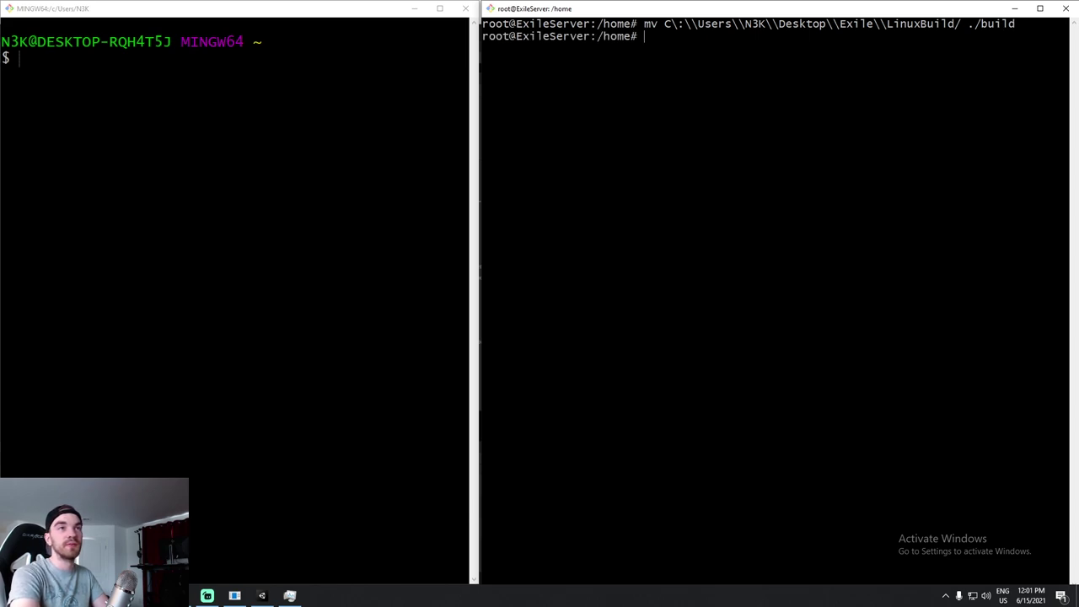
type("ls -la")
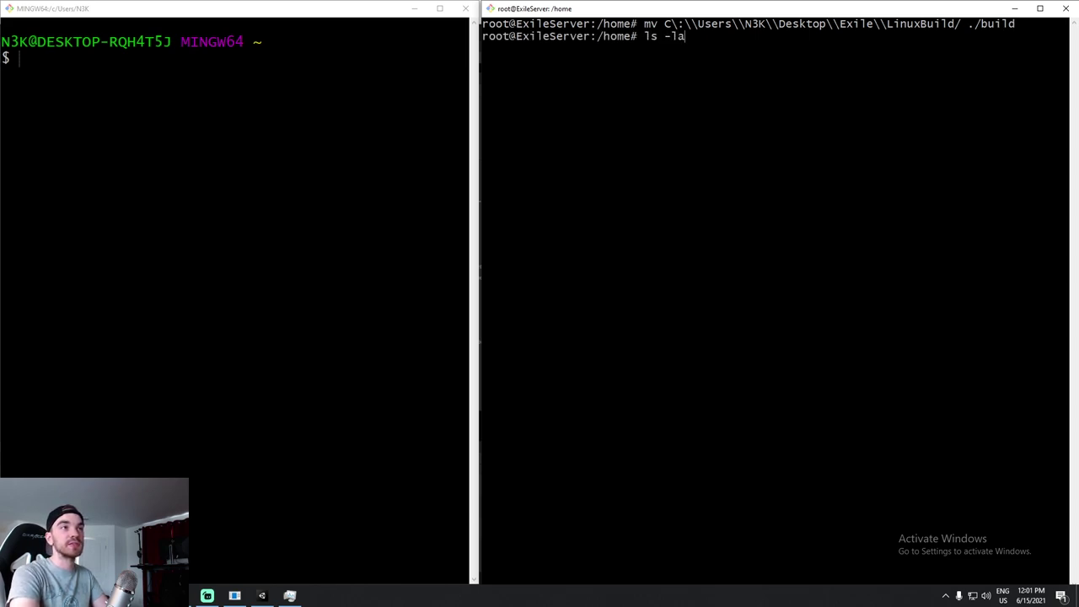
key("Return")
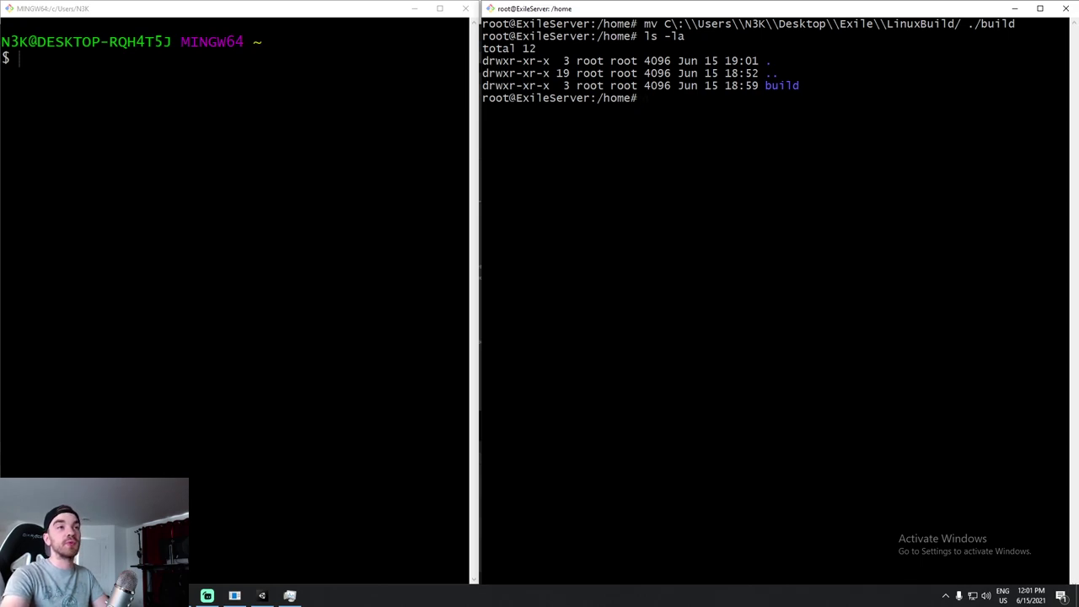
Enter the build folder and list its Exile files with ls and ls -la.
type("cd de")
key("BackSpace")
key("BackSpace")
type("b")
key("Tab")
key("Return")
type("ls")
key("Return")
type("ls -la")
key("Return")
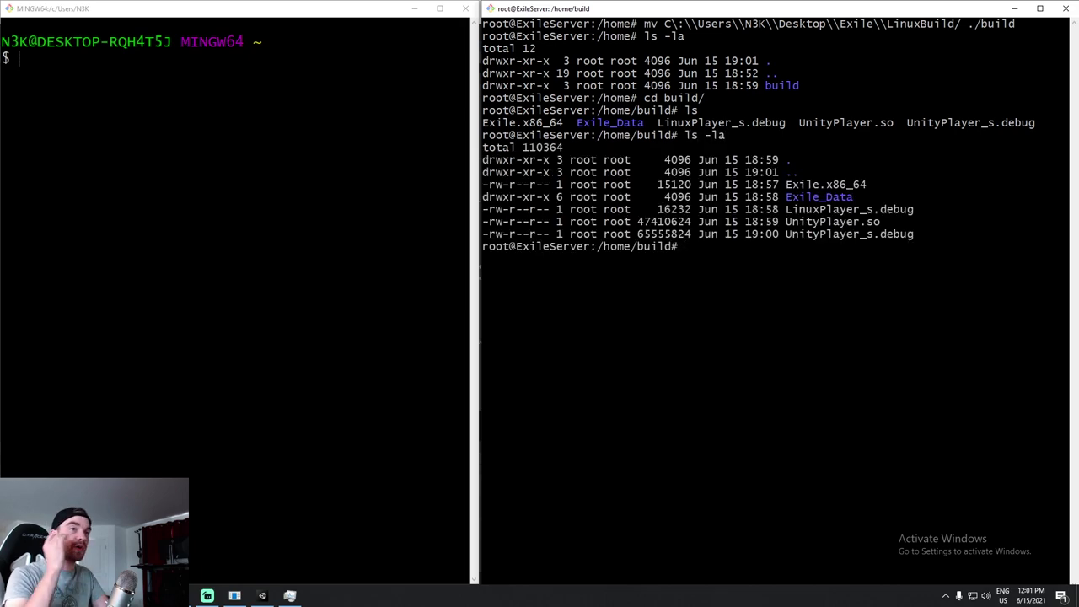
Run chmod +x on Exile.x86_64 and confirm its new -rwxr-xr-x permissions.
left_click_drag(1067, 184, 787, 183)
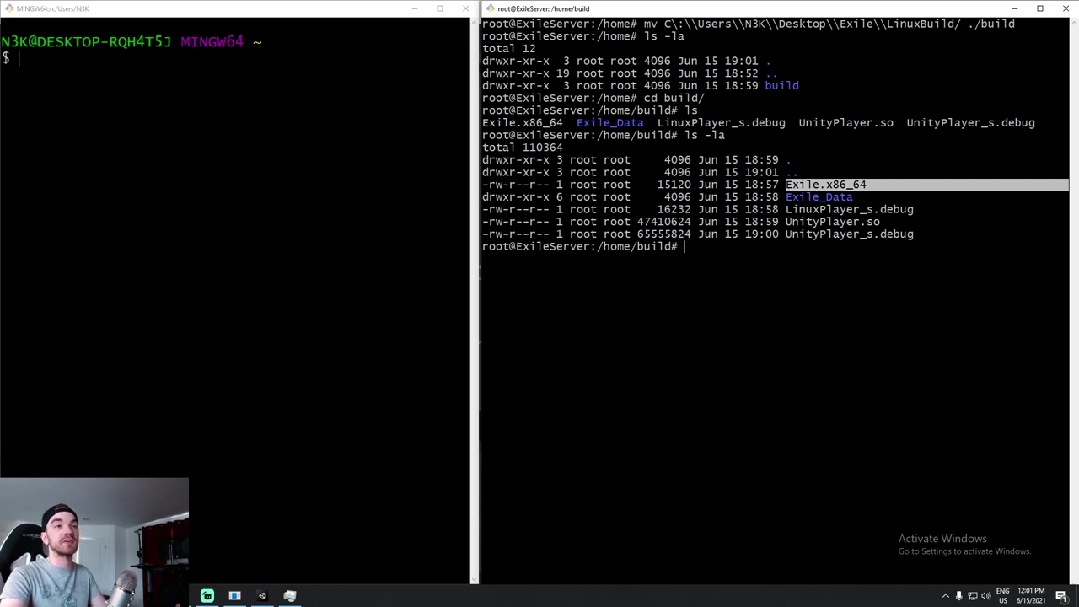
left_click(546, 186)
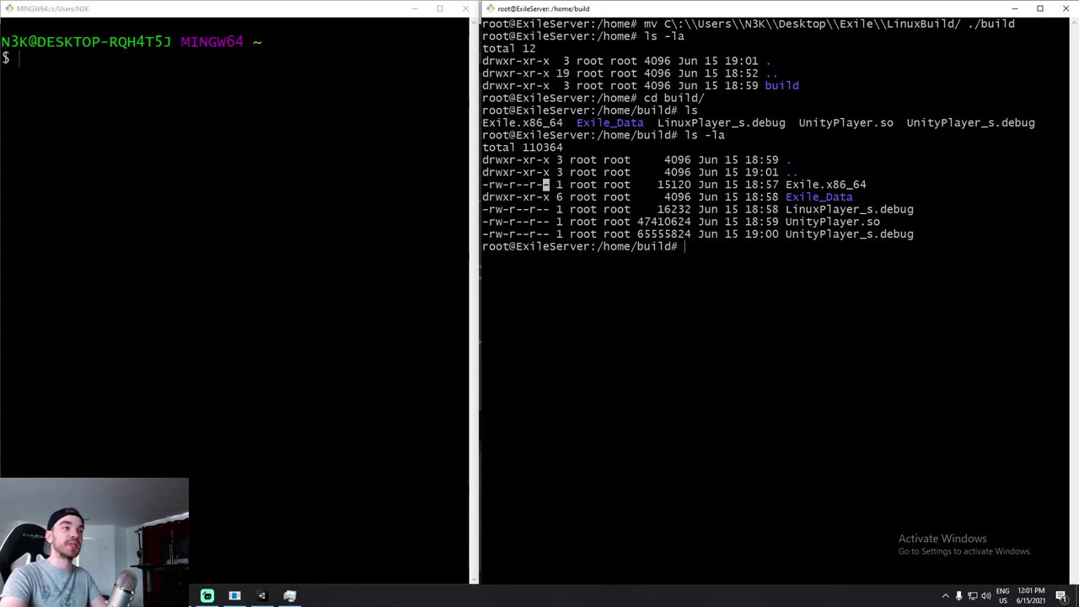
double_click(753, 283)
type("chmod +x Exile")
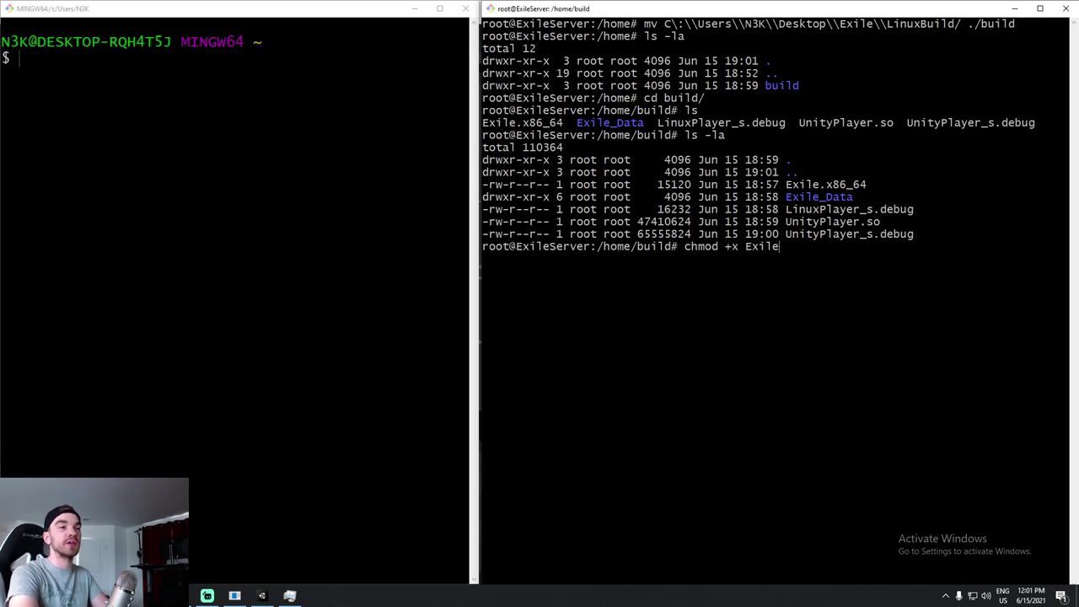
type(".x")
key("Tab")
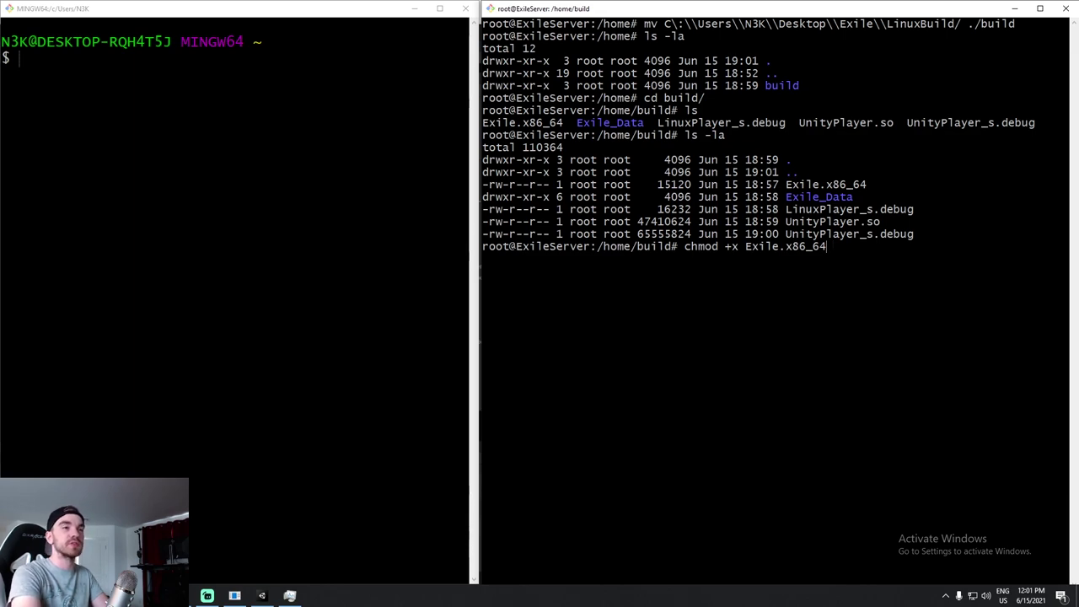
key("Return")
type("ls -la")
key("Return")
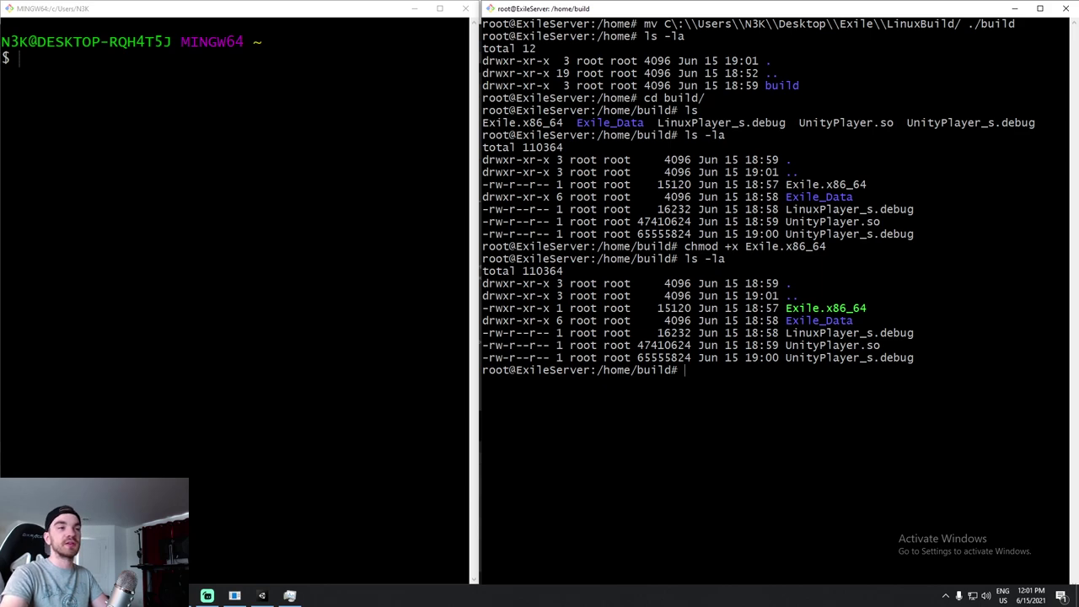
left_click_drag(1067, 308, 786, 307)
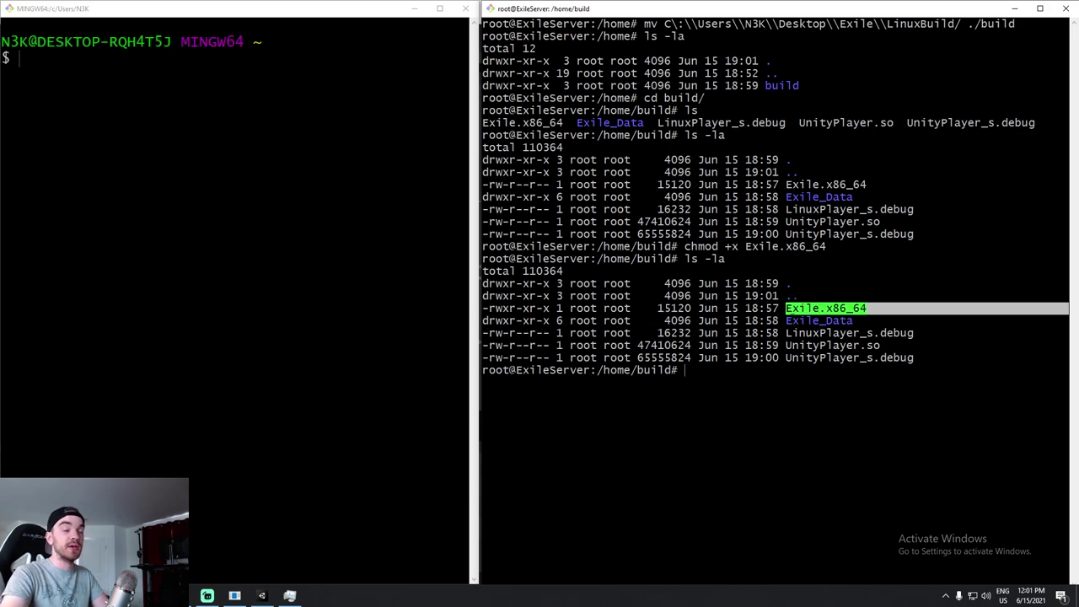
key("ctrl+c")
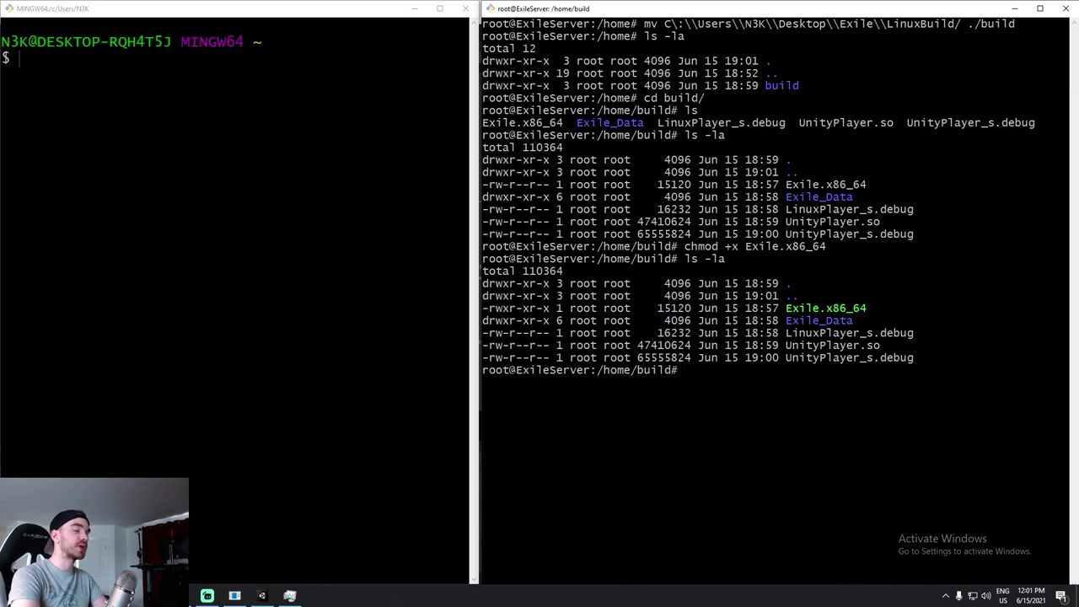
Launch ./Exile.x86_64 and review the Universal Render Pipeline shader errors in its log.
type("./Exil")
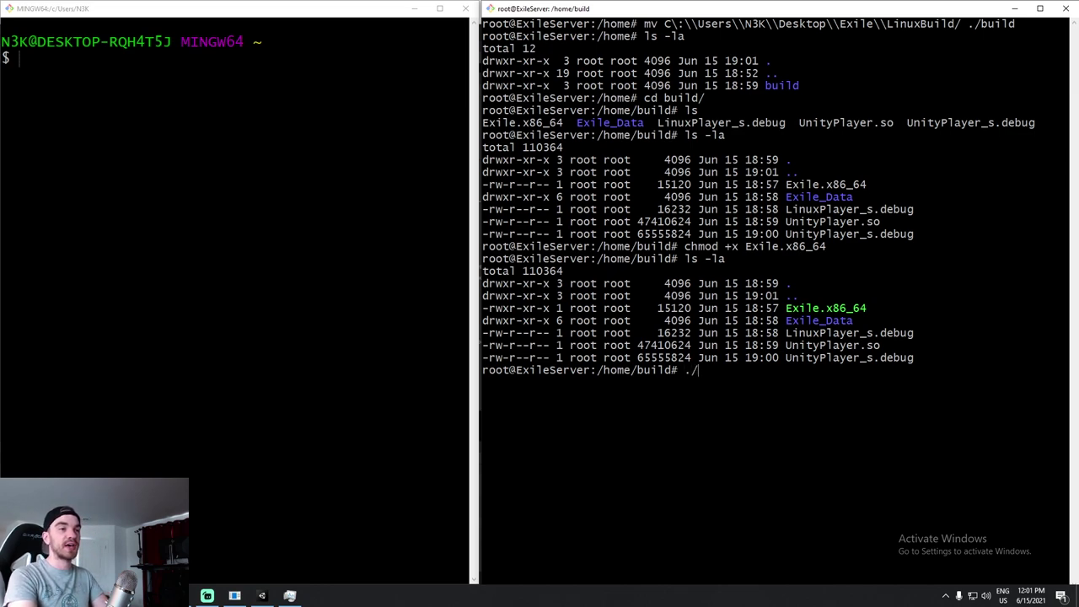
type("e.x86_64")
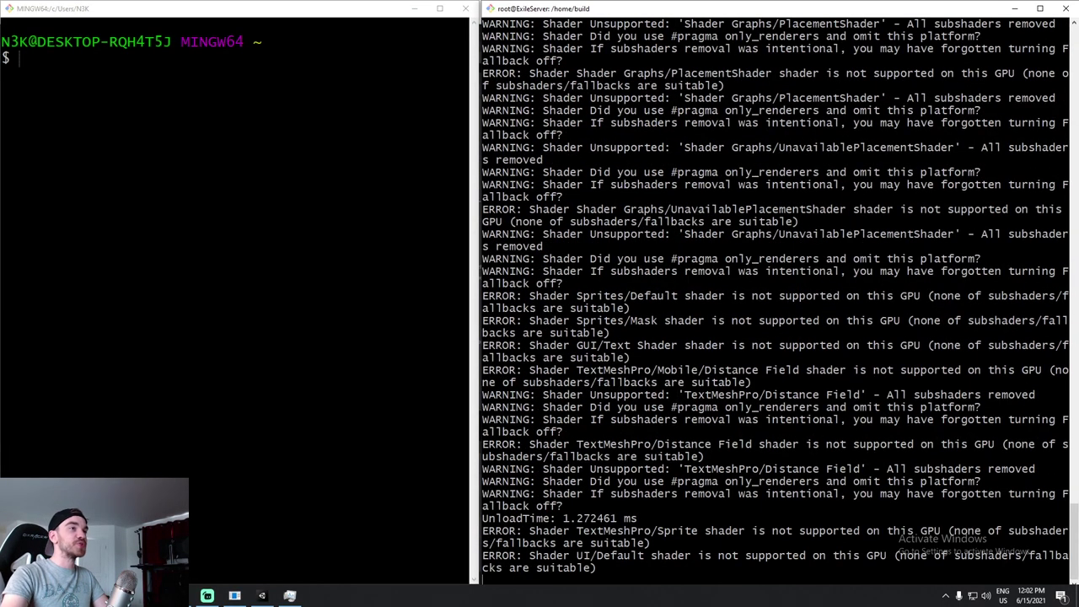
scroll(758, 295, "up", 5)
left_click_drag(543, 160, 880, 159)
scroll(775, 304, "up", 8)
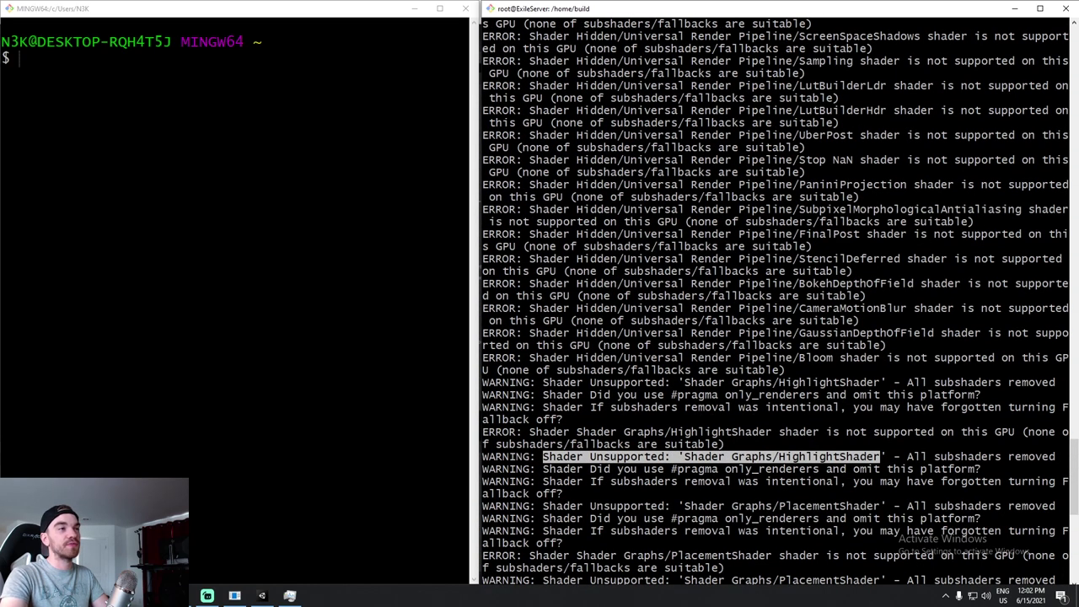
left_click_drag(686, 209, 623, 209)
scroll(624, 209, "up", 12)
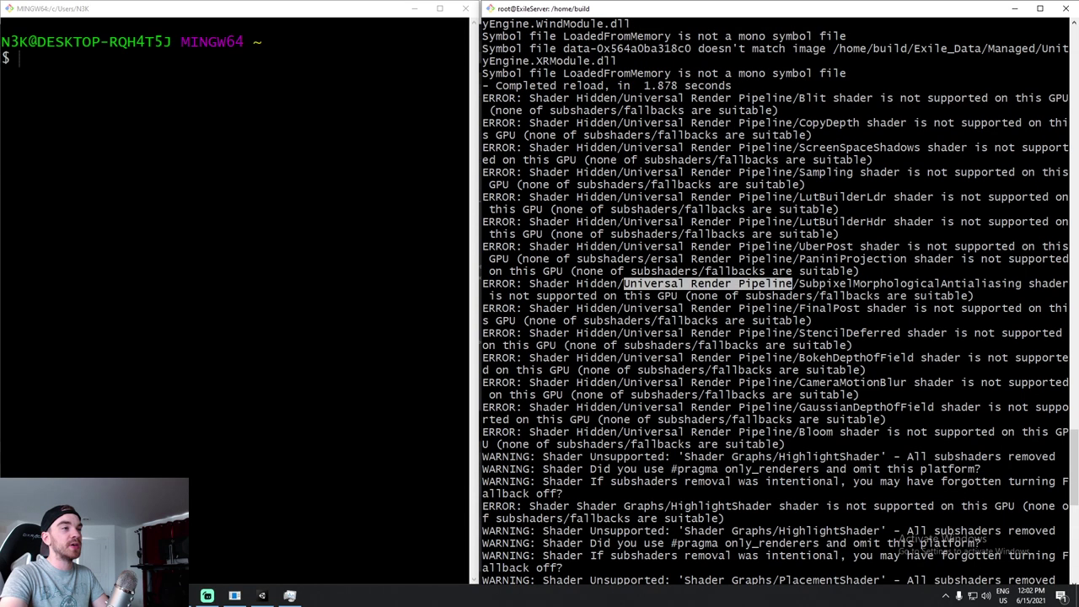
scroll(775, 301, "down", 15)
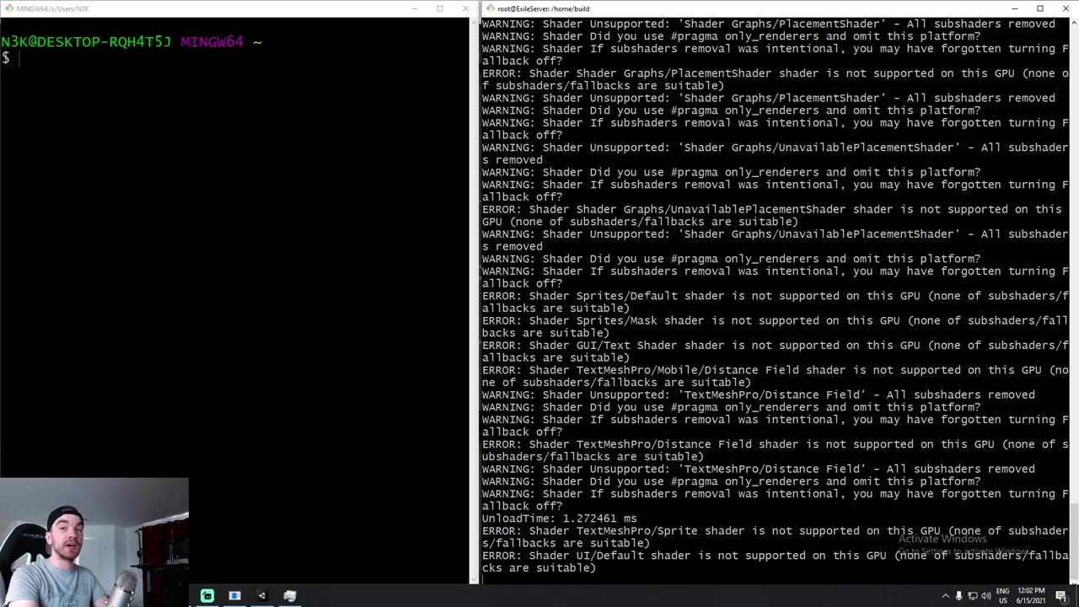
Stop the Exile process with Ctrl+C and clear the terminal.
key("ctrl+c")
key("ctrl+c")
key("ctrl+c")
key("ctrl+c")
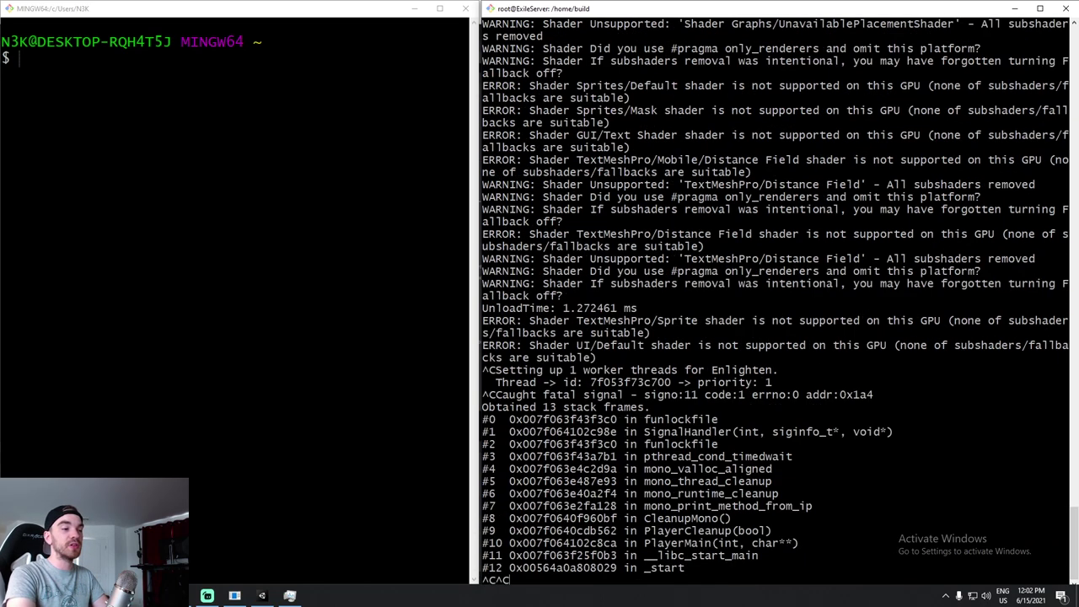
type("clesar")
key("Return")
type("clear")
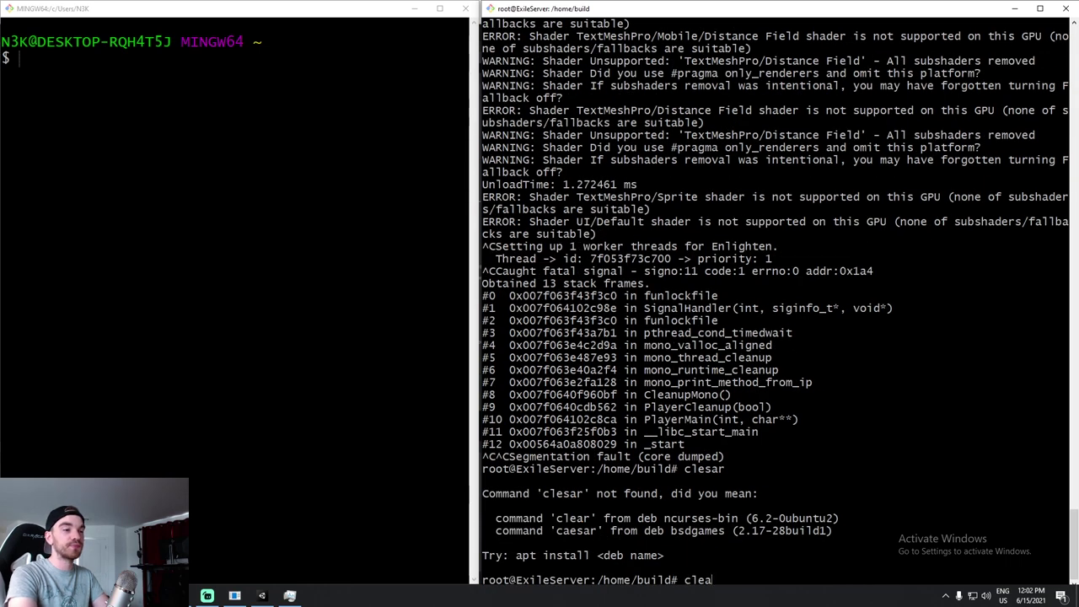
key("Return")
Relaunch Exile.x86_64 with the -launch-as-server flag and look over its log.
key("Up")
key("Up")
key("Up")
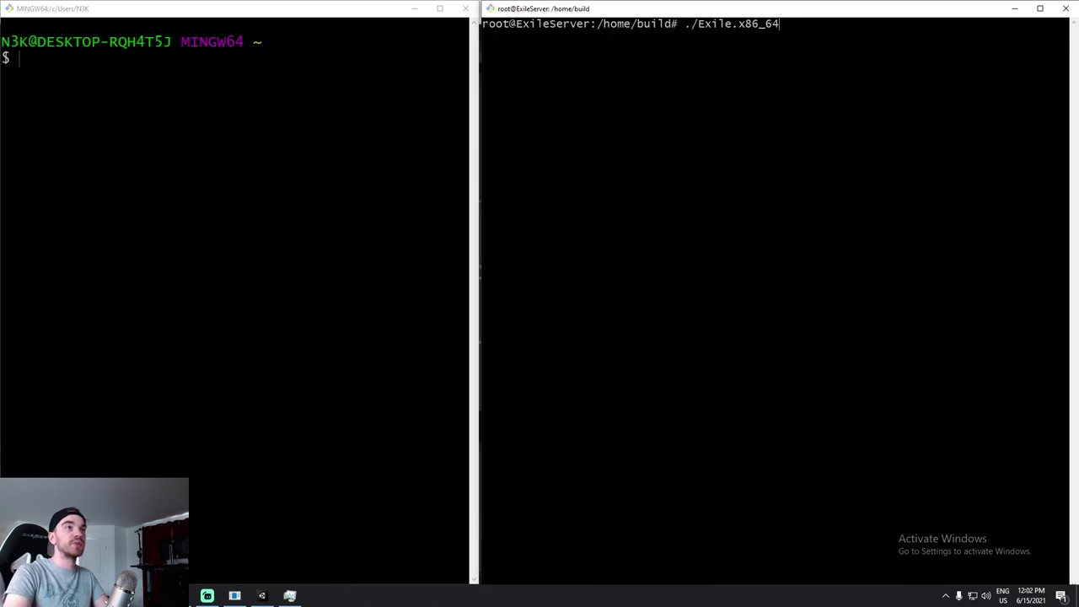
type("-la")
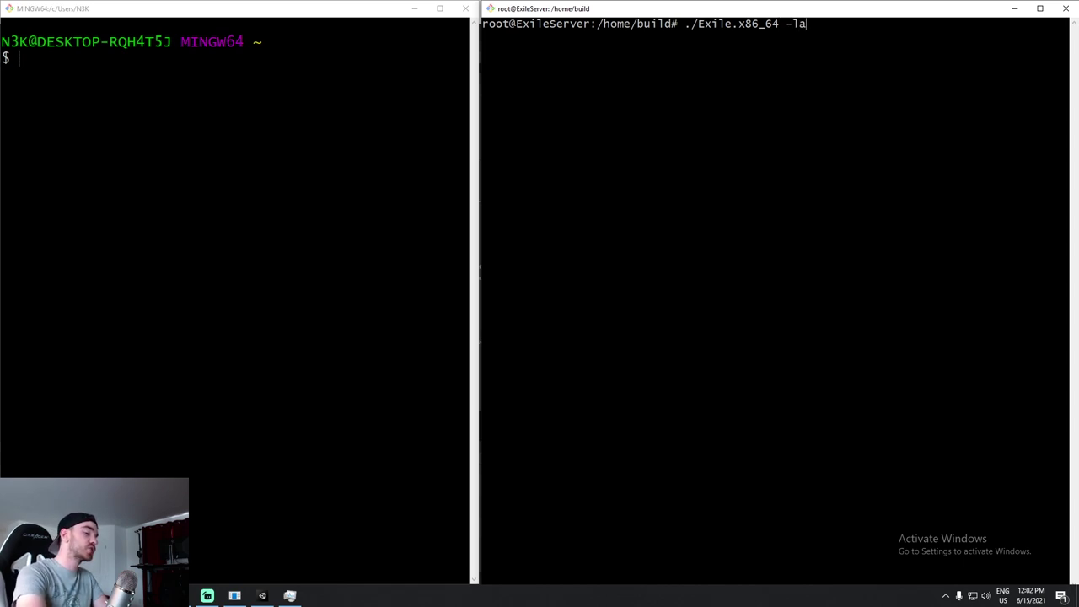
type("unch-as-server")
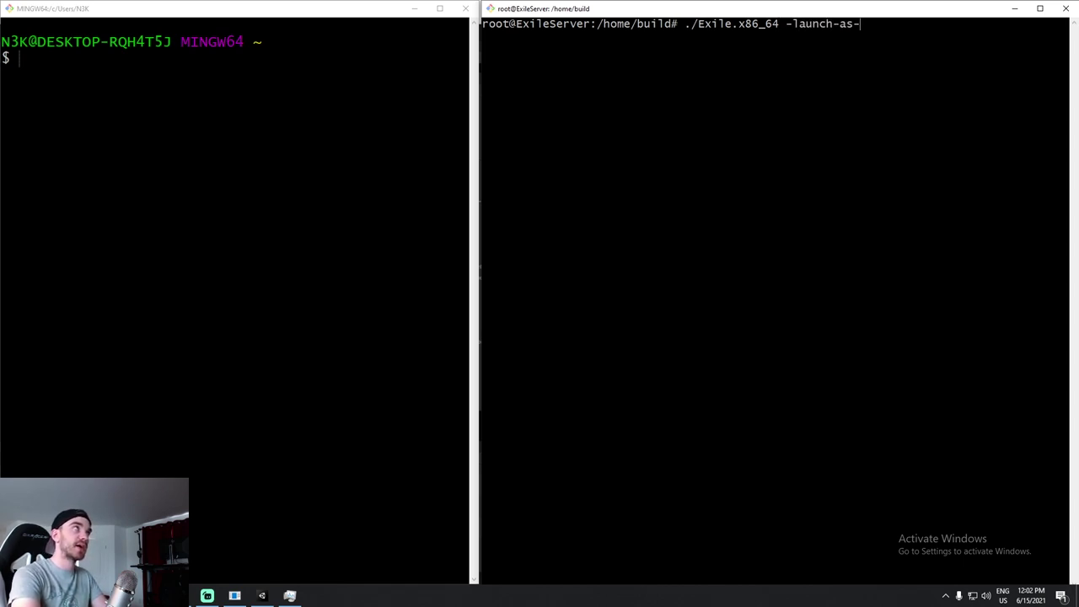
key("Return")
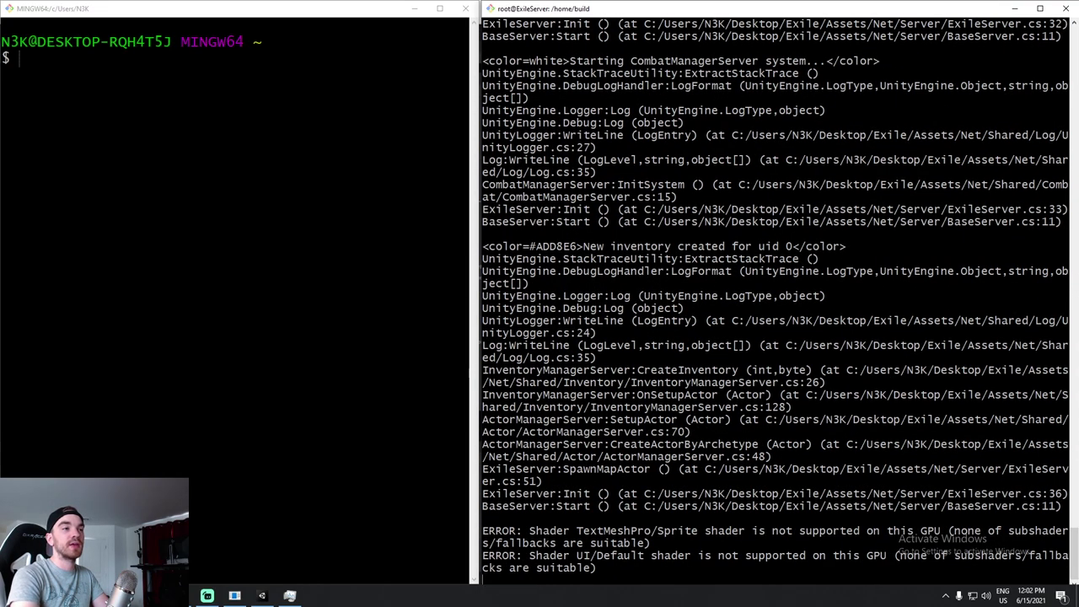
scroll(477, 155, "up", 4)
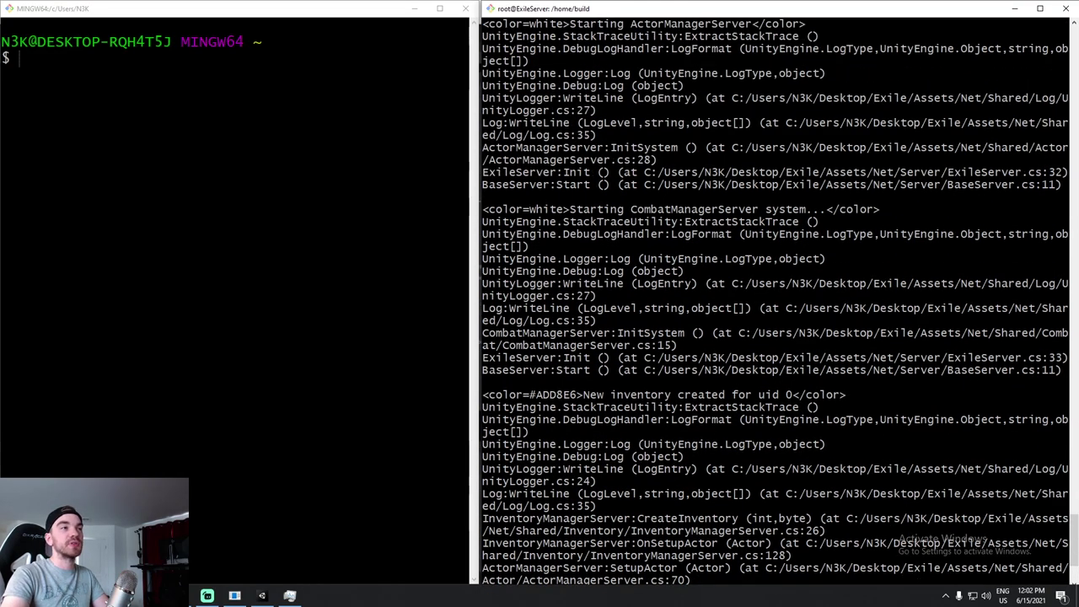
left_click_drag(477, 155, 466, 155)
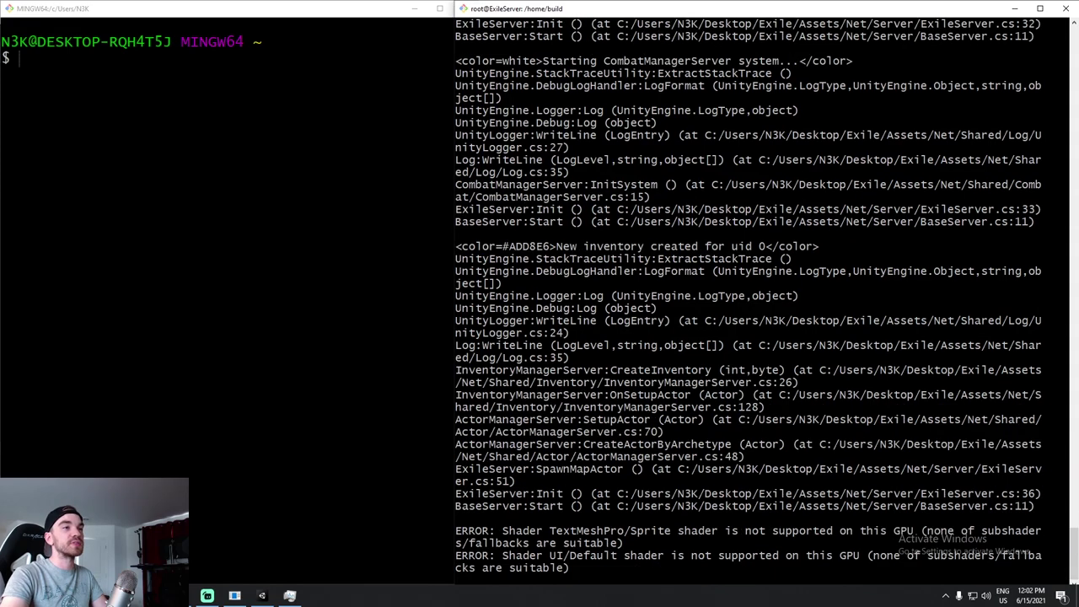
scroll(506, 155, "down", 5, "ctrl")
scroll(649, 295, "up", 5, "ctrl")
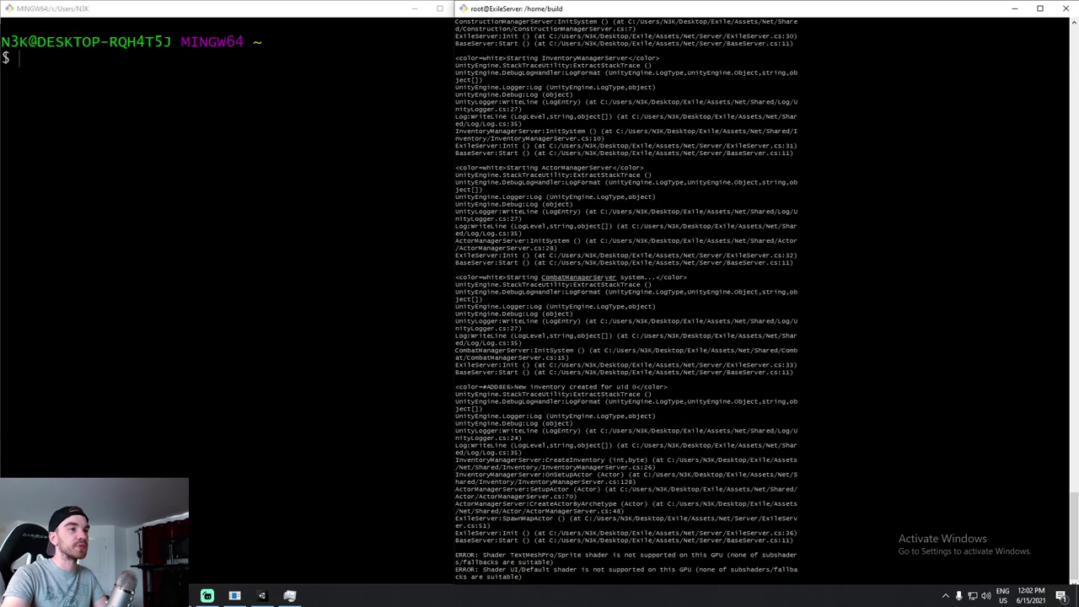
Stop and restart the server, scrolling back up through the fresh log.
key("ctrl+c")
key("ctrl+c")
key("ctrl+c")
key("Up")
key("Return")
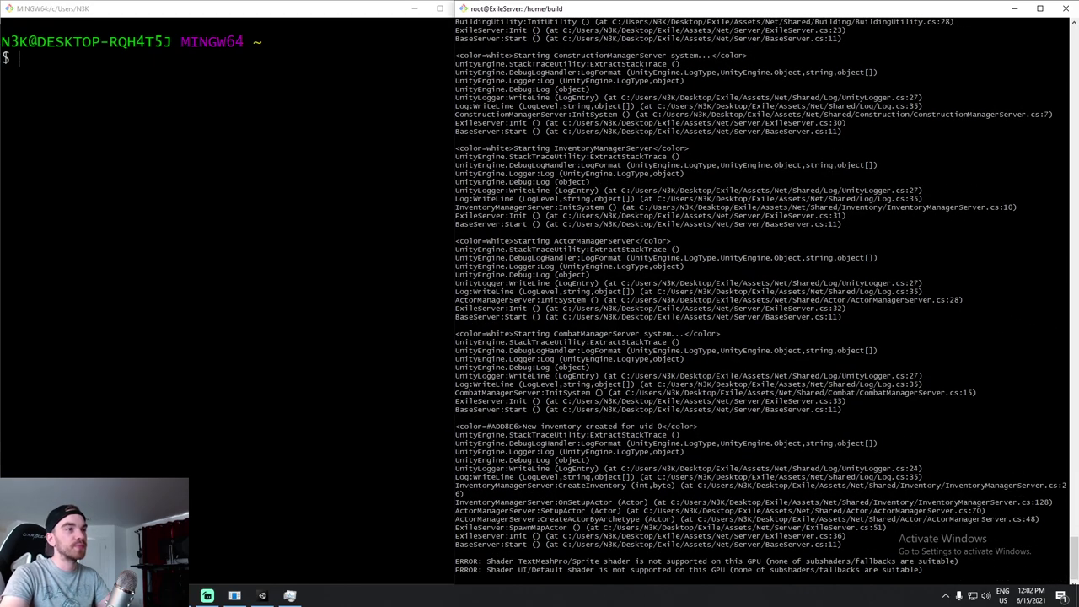
scroll(757, 296, "up", 2)
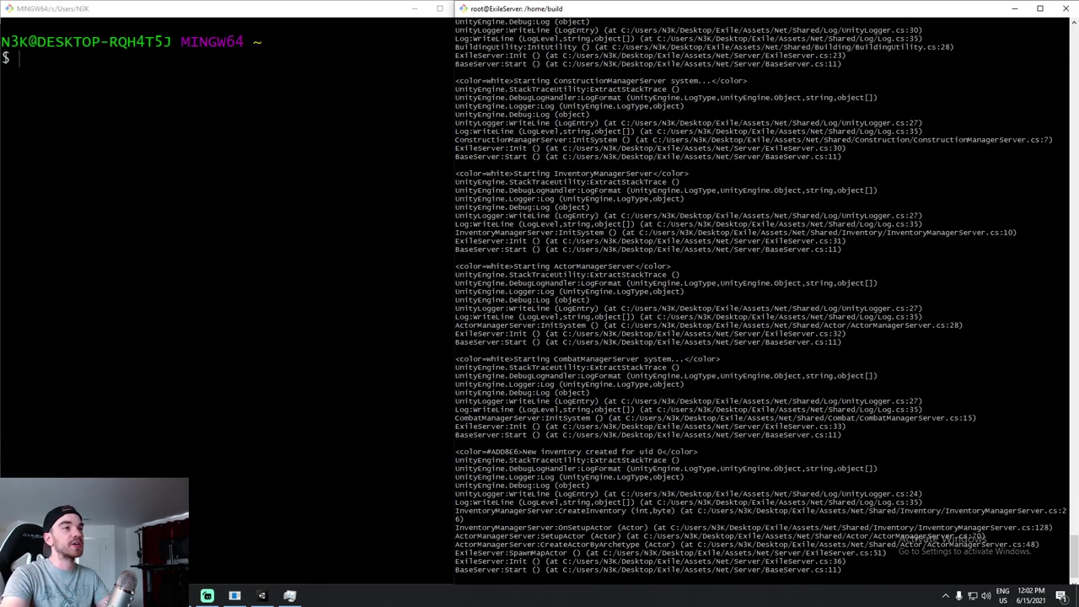
scroll(756, 296, "up", 5)
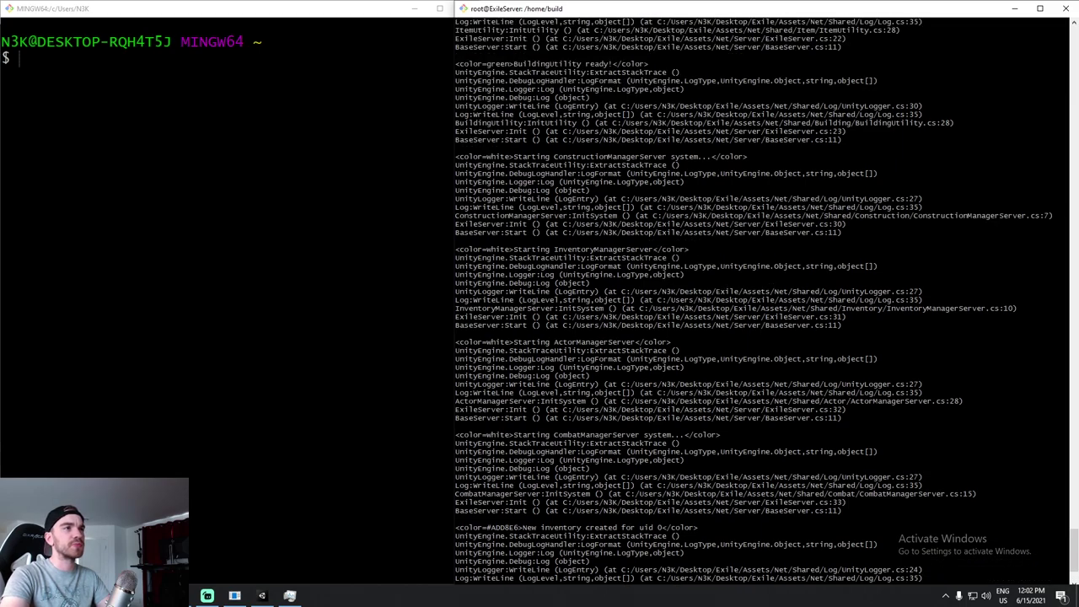
scroll(756, 296, "up", 12)
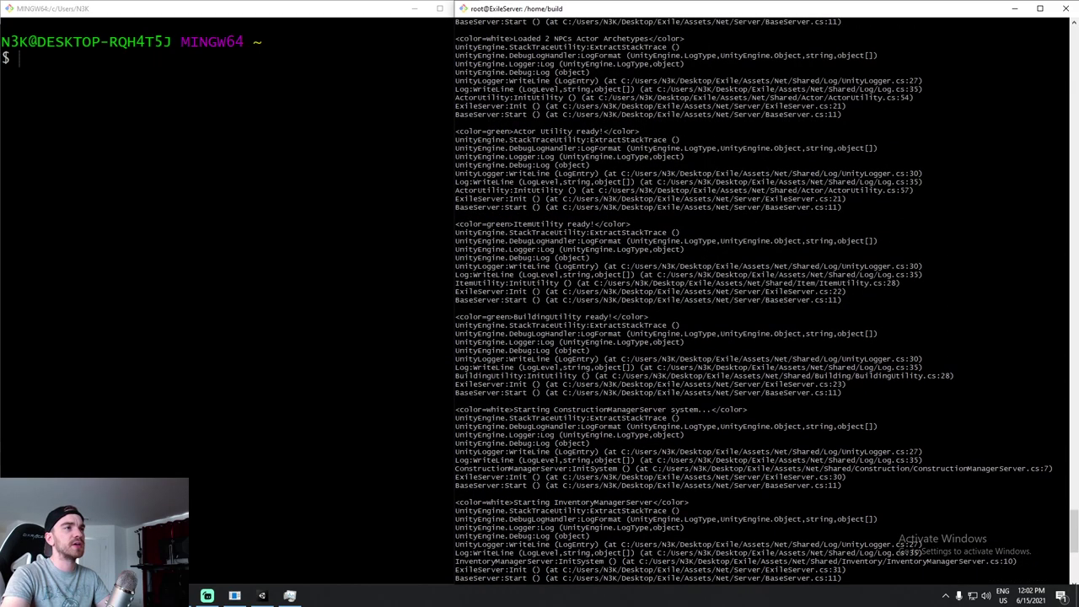
scroll(756, 297, "up", 3)
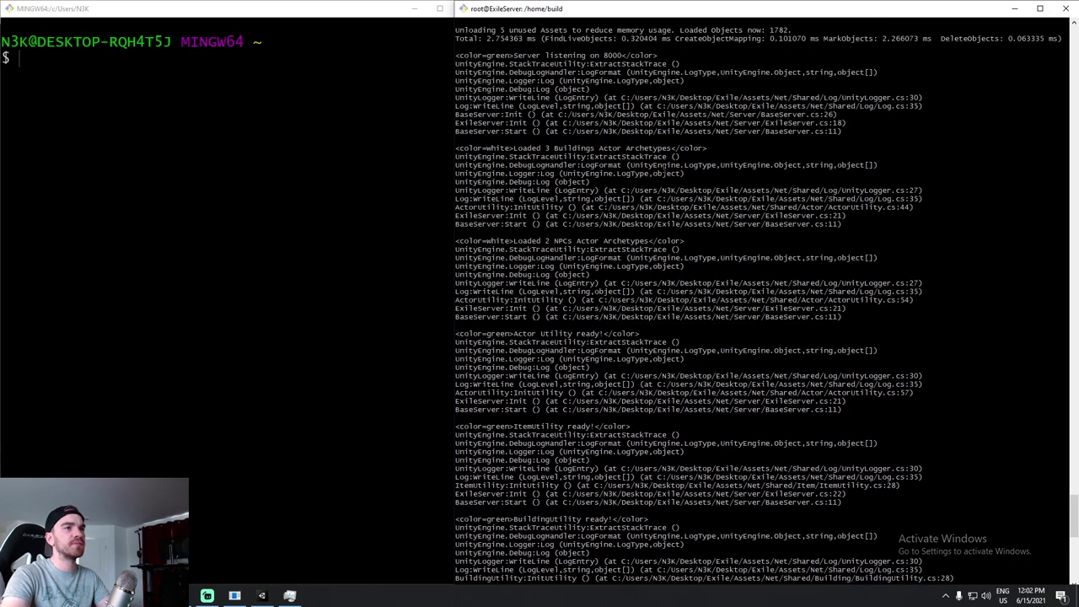
scroll(756, 296, "up", 3)
Highlight the 'Server listening on 8000' line in the server log.
left_click_drag(1065, 131, 455, 131)
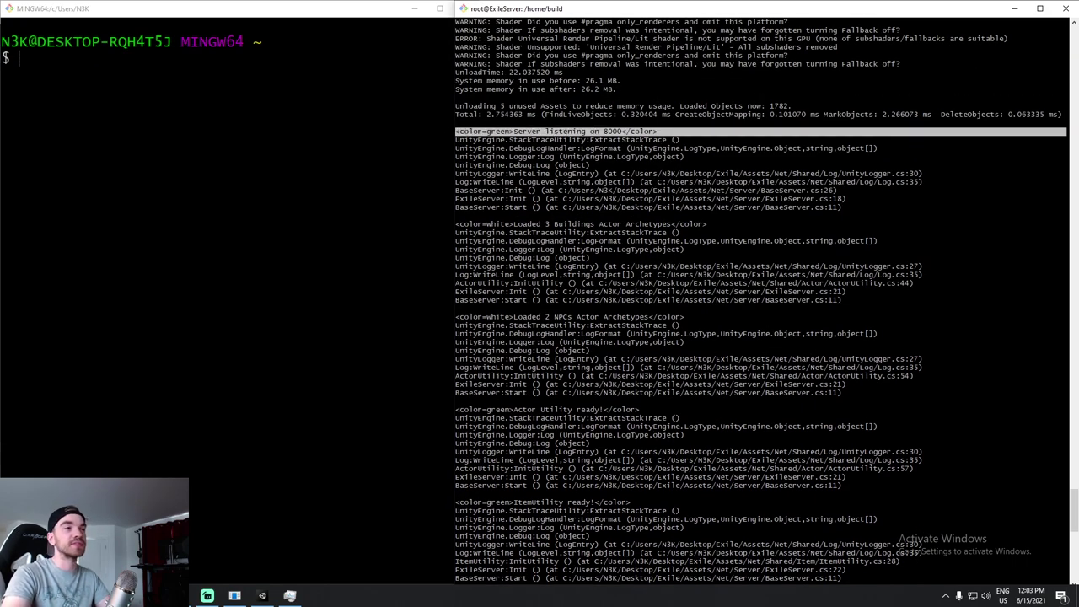
left_click_drag(460, 140, 843, 208)
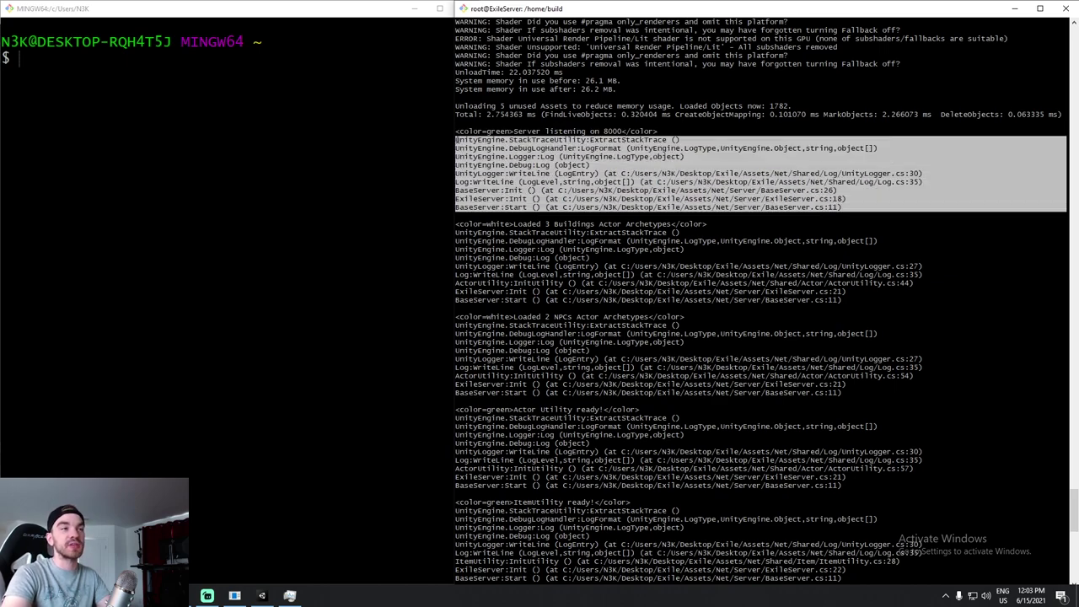
left_click(772, 163)
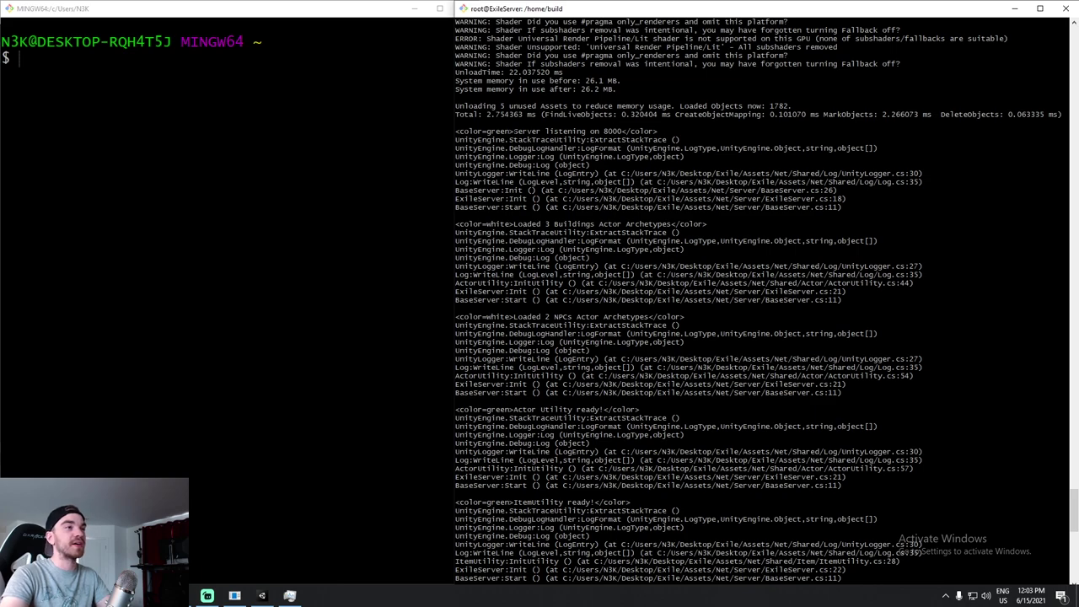
triple_click(457, 132)
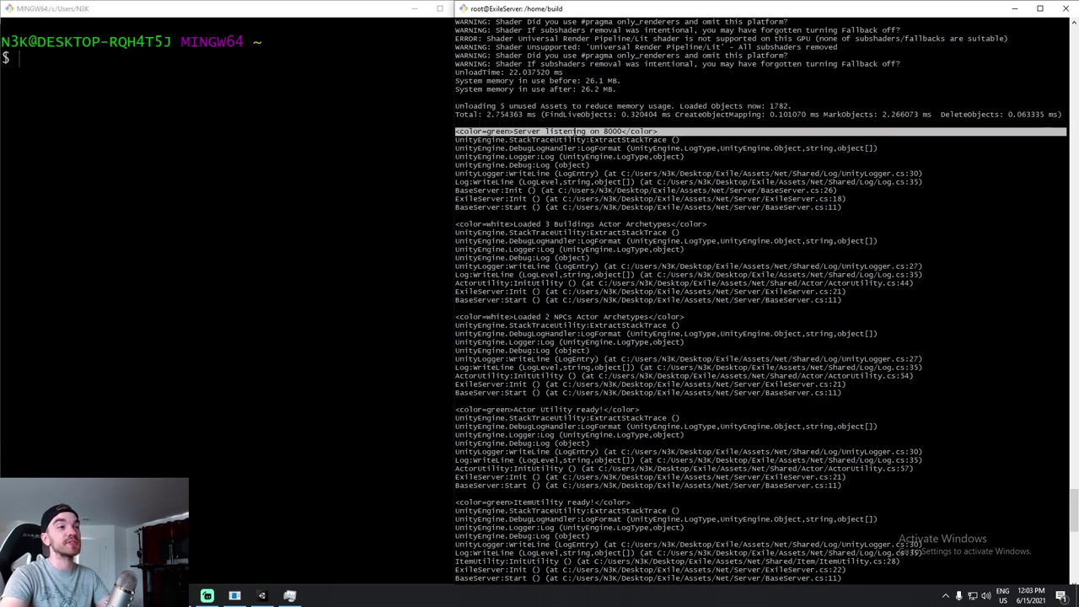
right_click(579, 133)
scroll(578, 133, "down", 15)
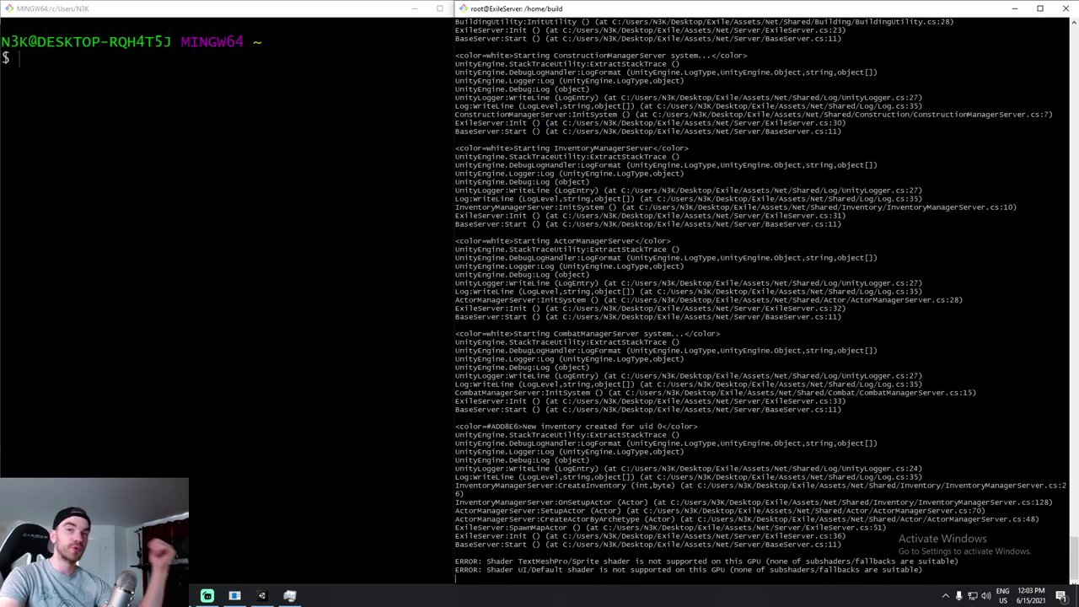
Close Unity's build settings, check Preloader.cs, and open the BaseClient script.
left_click(261, 595)
left_click(674, 79)
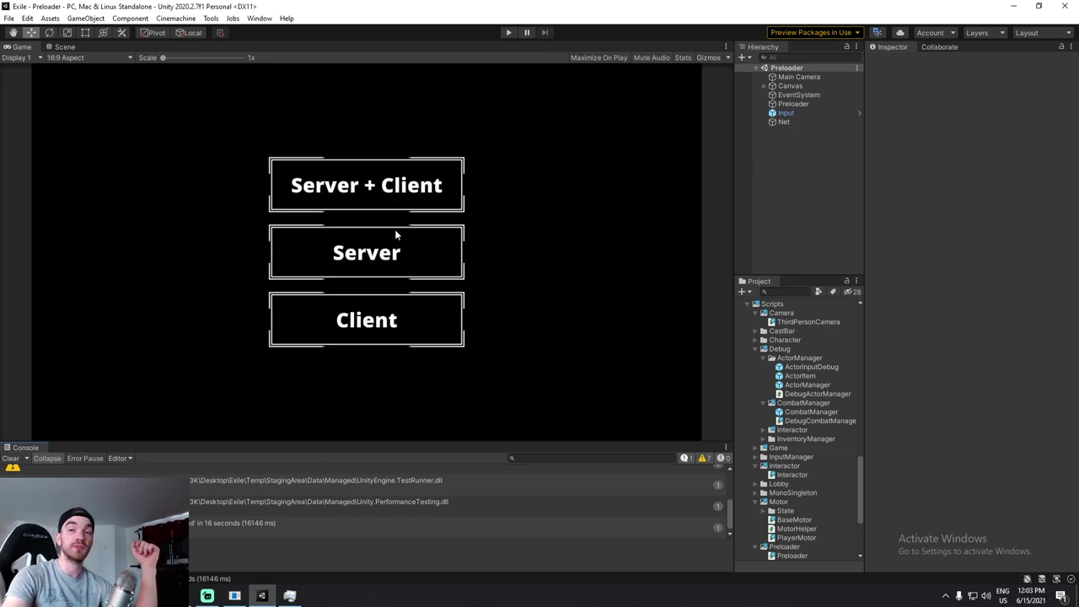
key("alt+Tab")
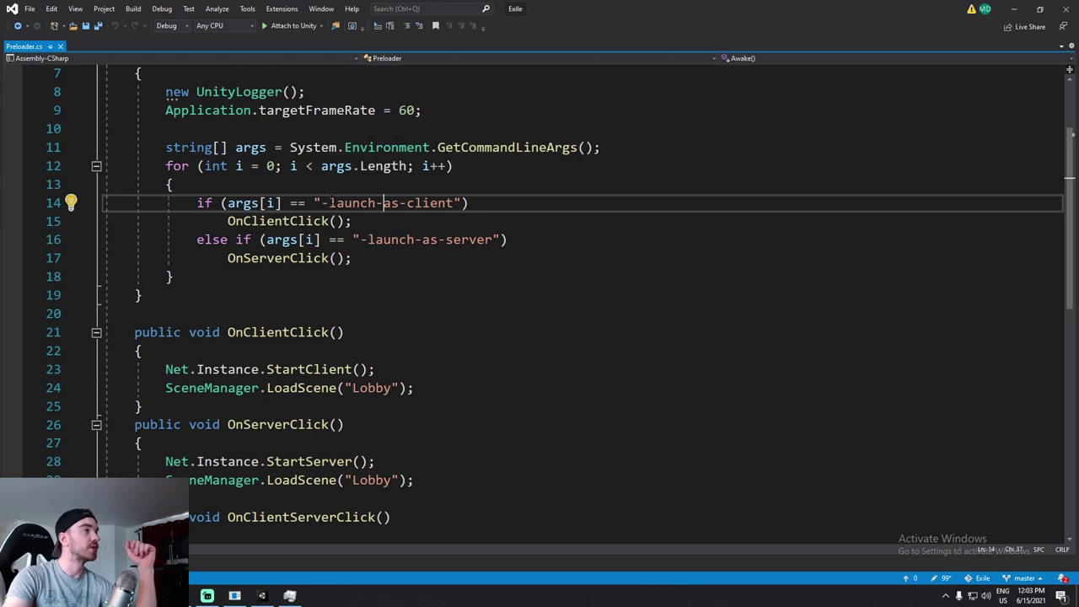
scroll(308, 233, "up", 2)
left_click(294, 203)
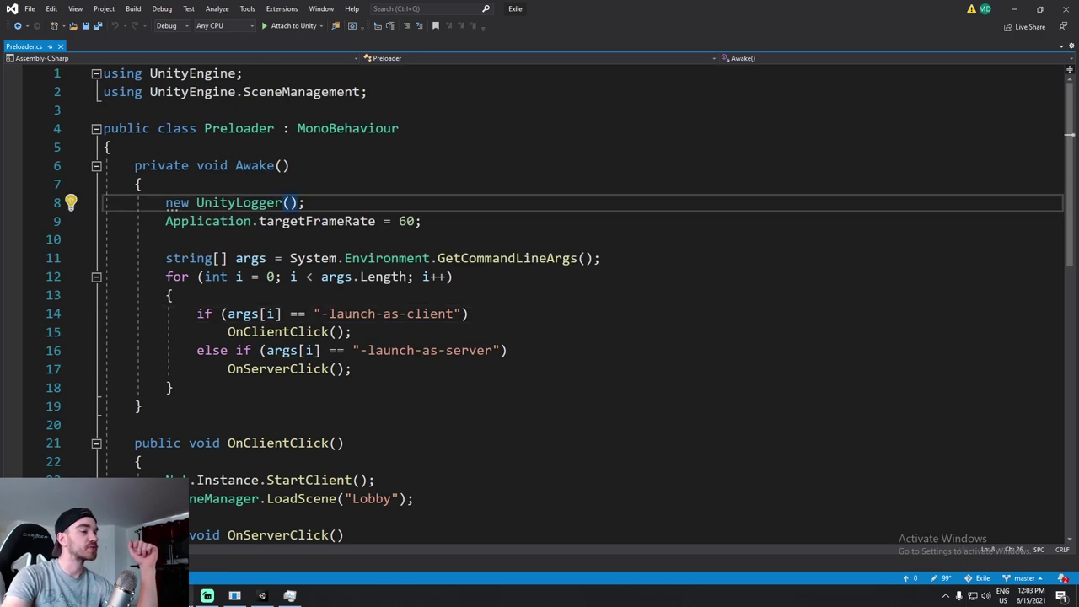
key("alt+Tab")
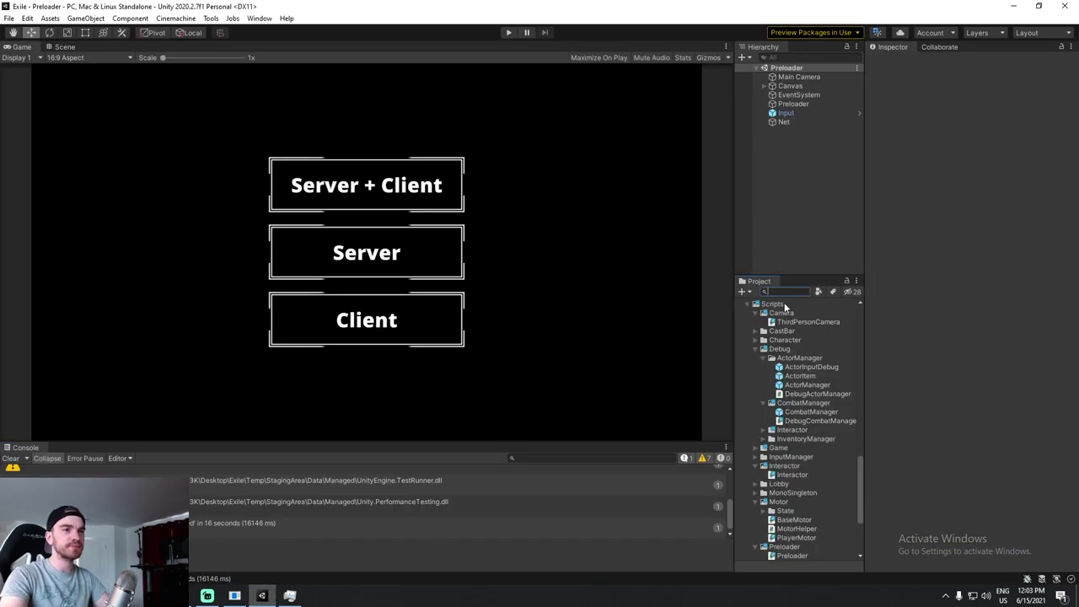
double_click(763, 338)
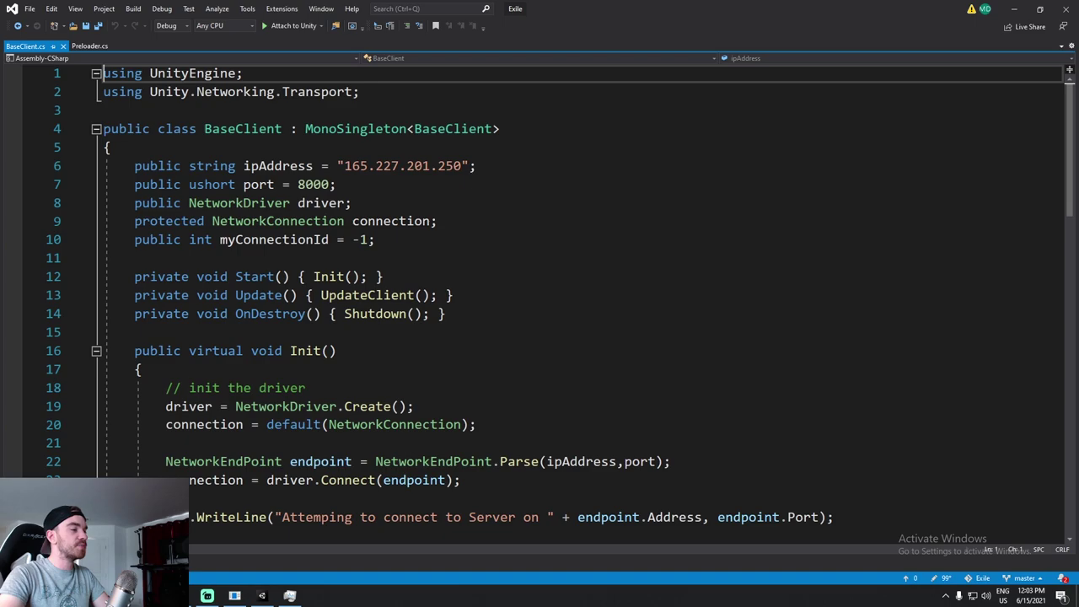
Replace the old ipAddress in BaseClient.cs with the droplet IP 138.197.151.176.
left_click(207, 596)
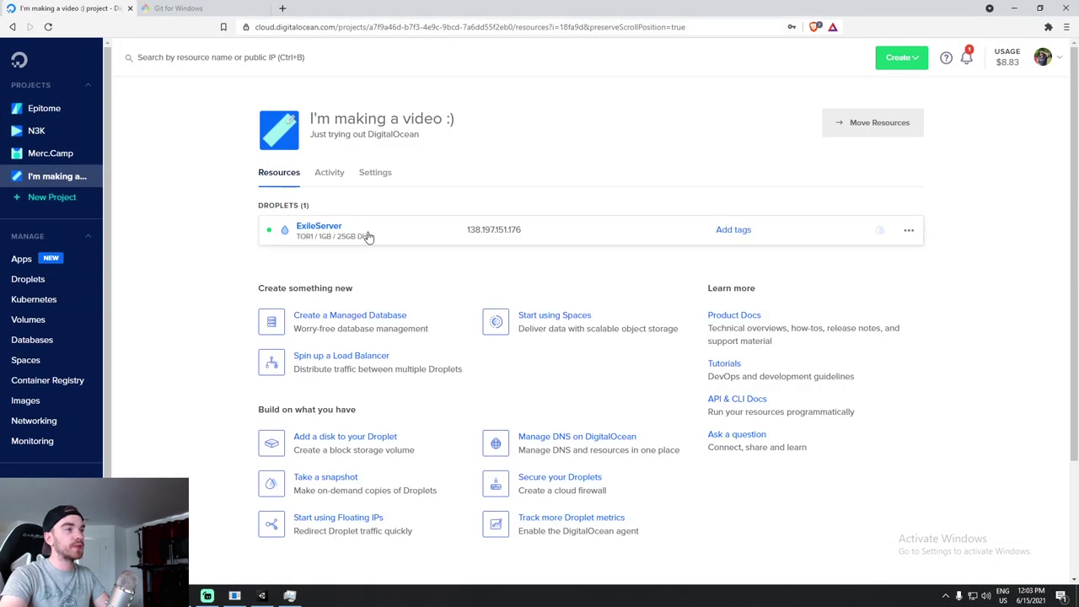
left_click(531, 230)
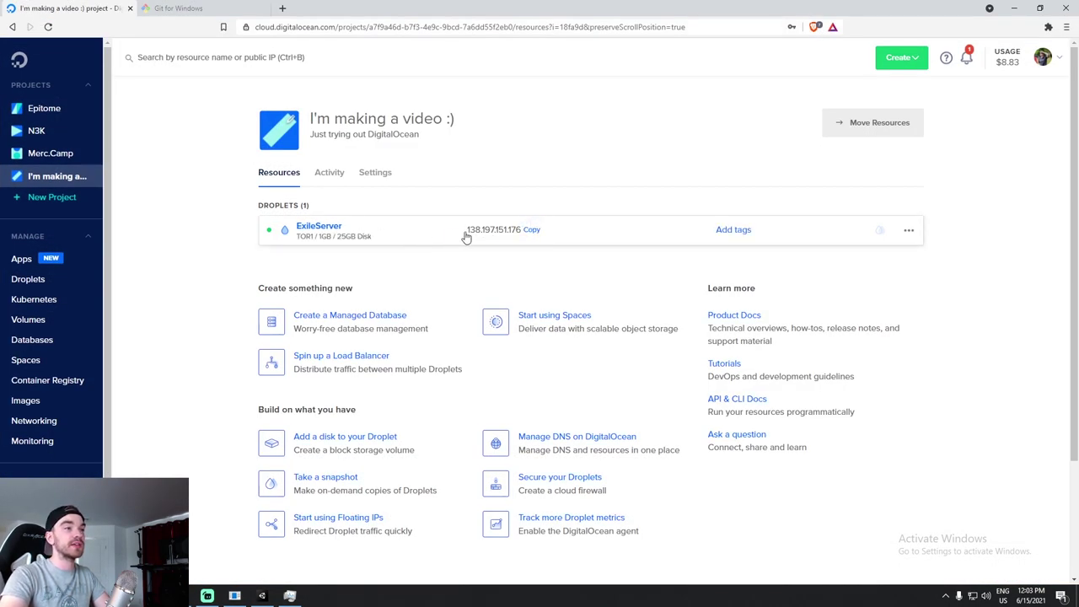
key("alt+Tab")
left_click_drag(469, 166, 343, 166)
key("ctrl+v")
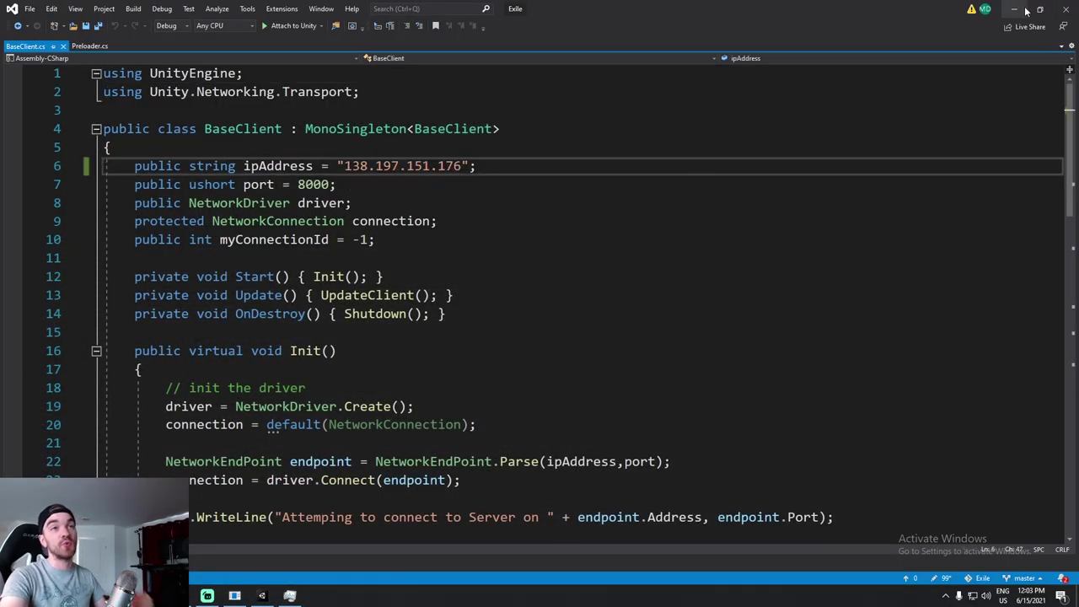
left_click(1027, 10)
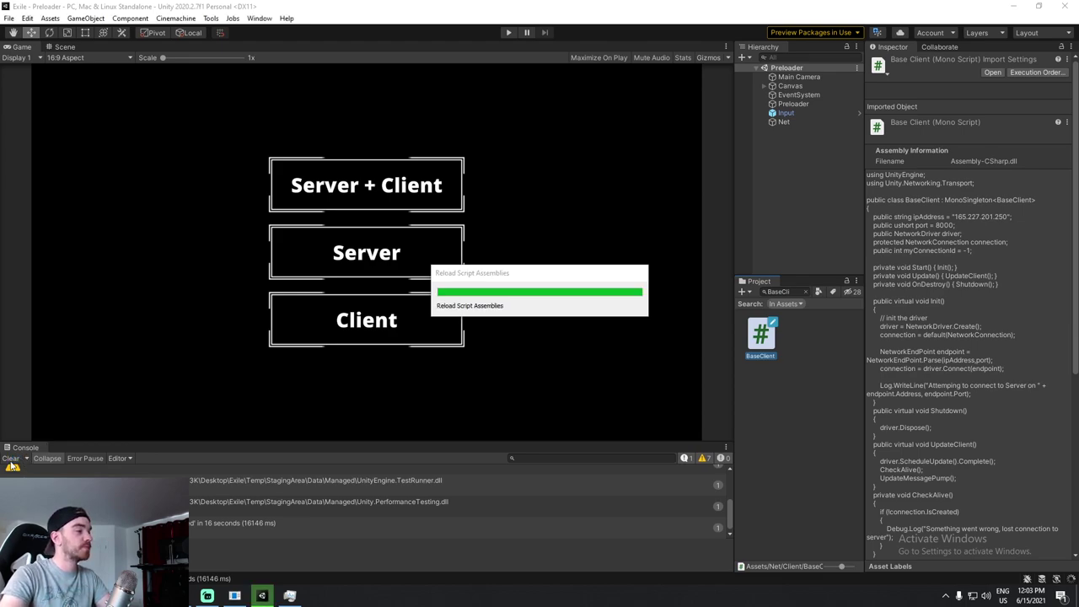
Clear the Console, play as Client, verify Net's Ip Address 138.197.151.176, and enter the world.
left_click(11, 459)
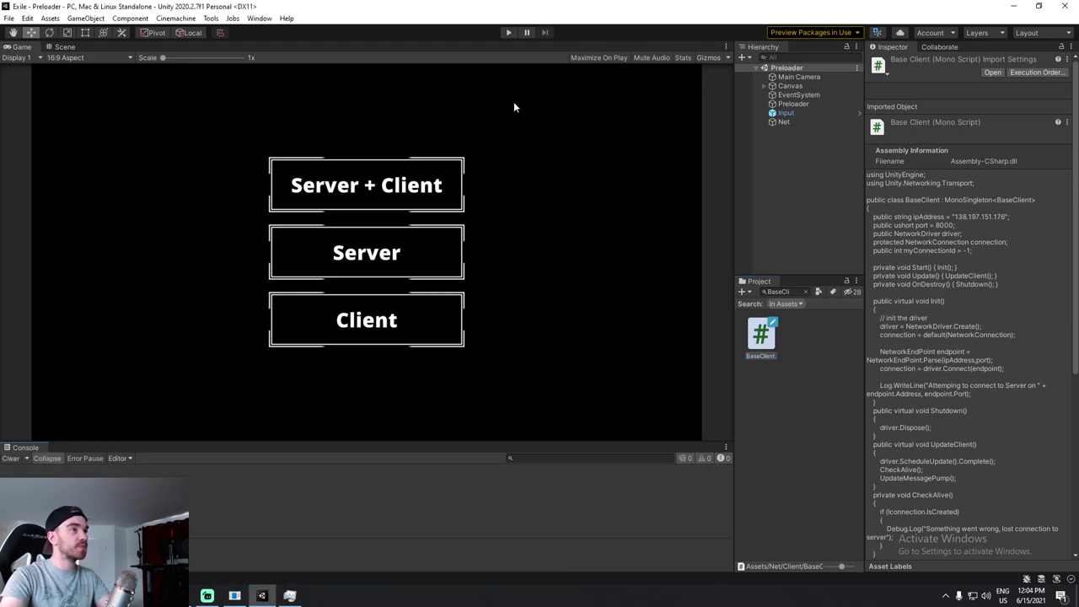
left_click(508, 34)
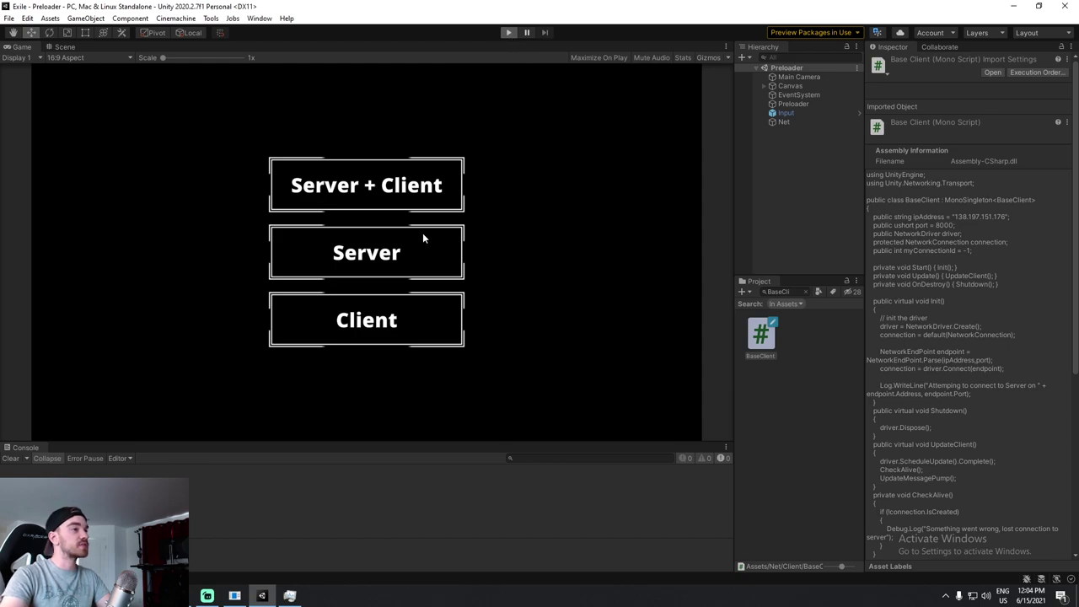
left_click(392, 322)
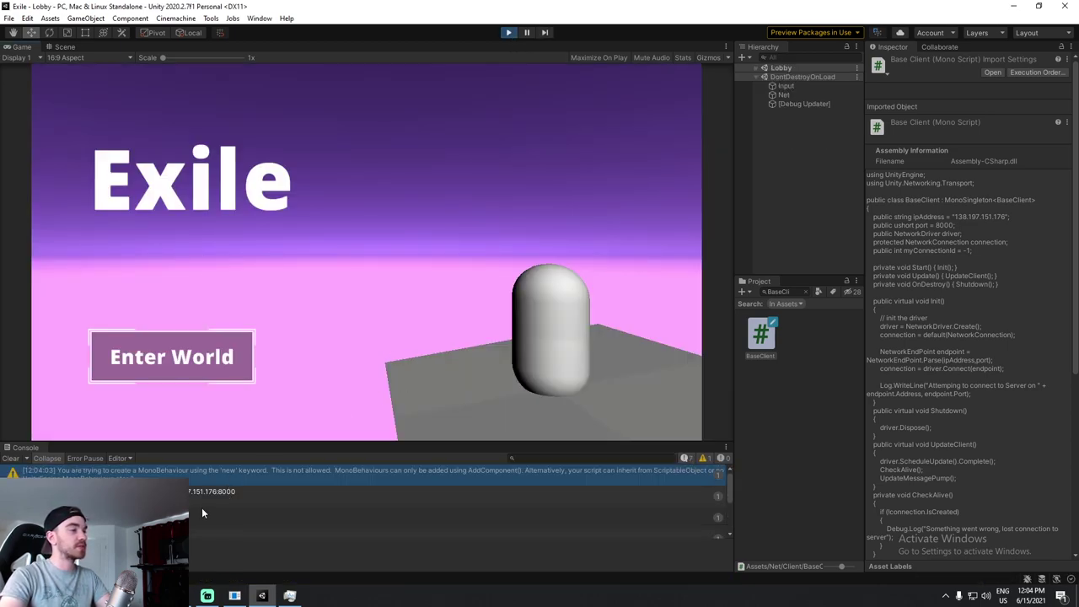
left_click(202, 502)
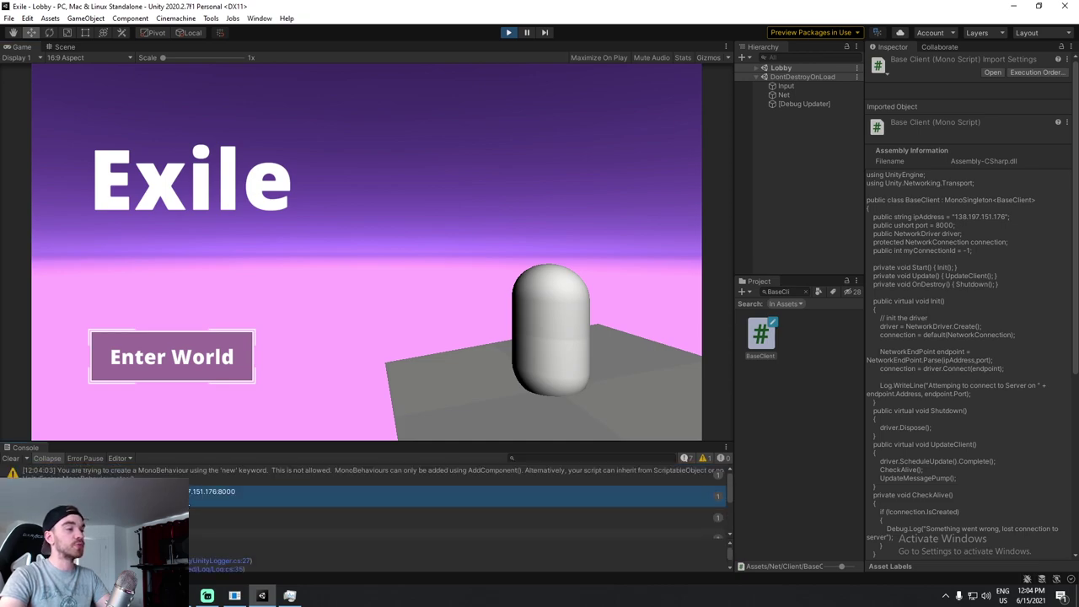
left_click(784, 95)
left_click(900, 243)
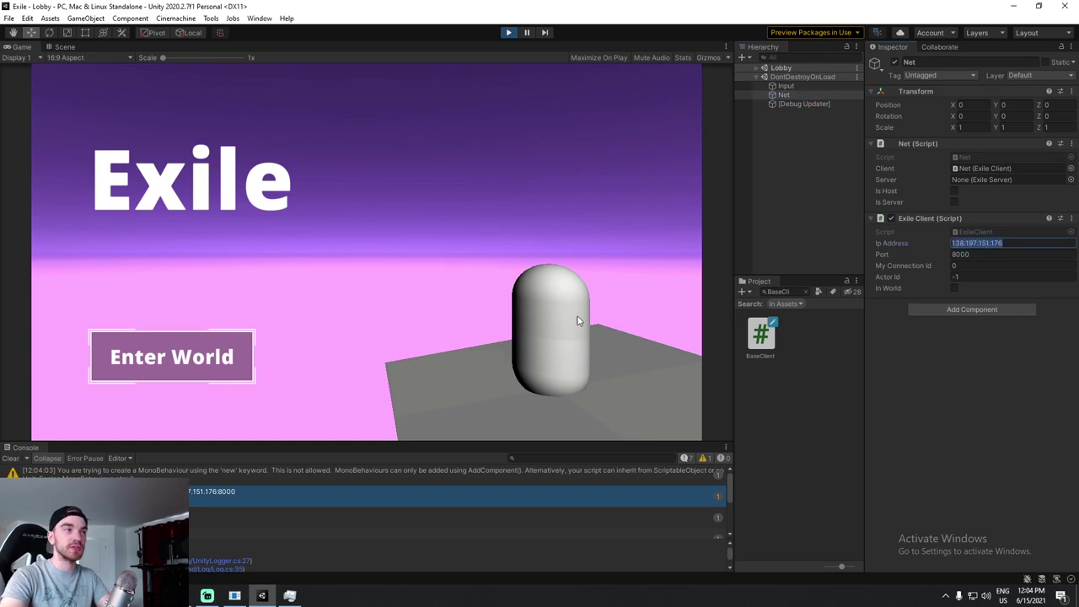
left_click(443, 286)
left_click(204, 358)
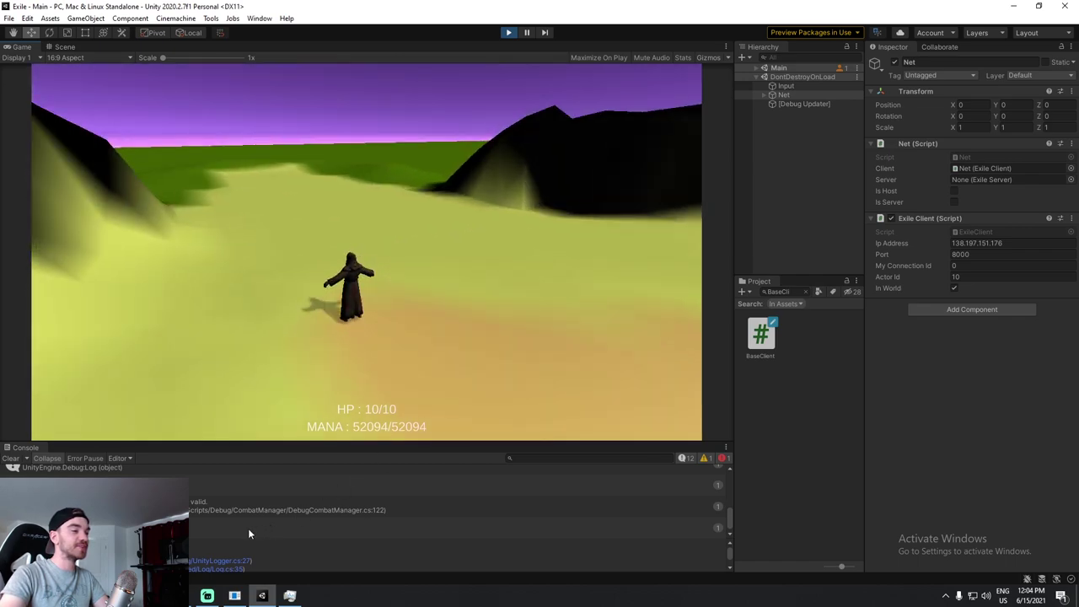
key("ctrl+alt+t")
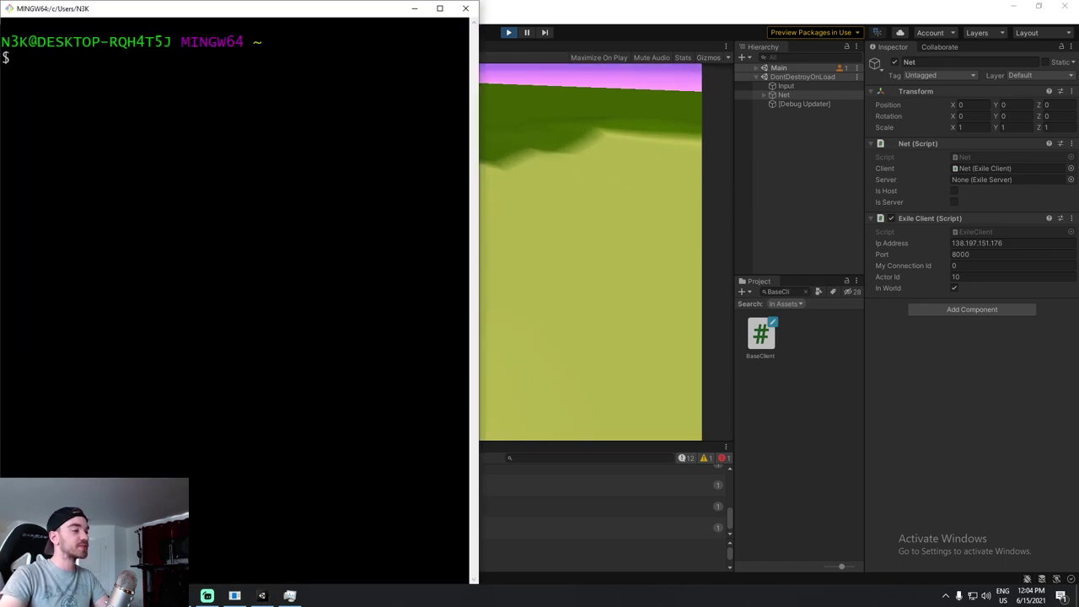
Snap Unity to the left half and the server terminal to the right half of the screen.
key("alt+Tab")
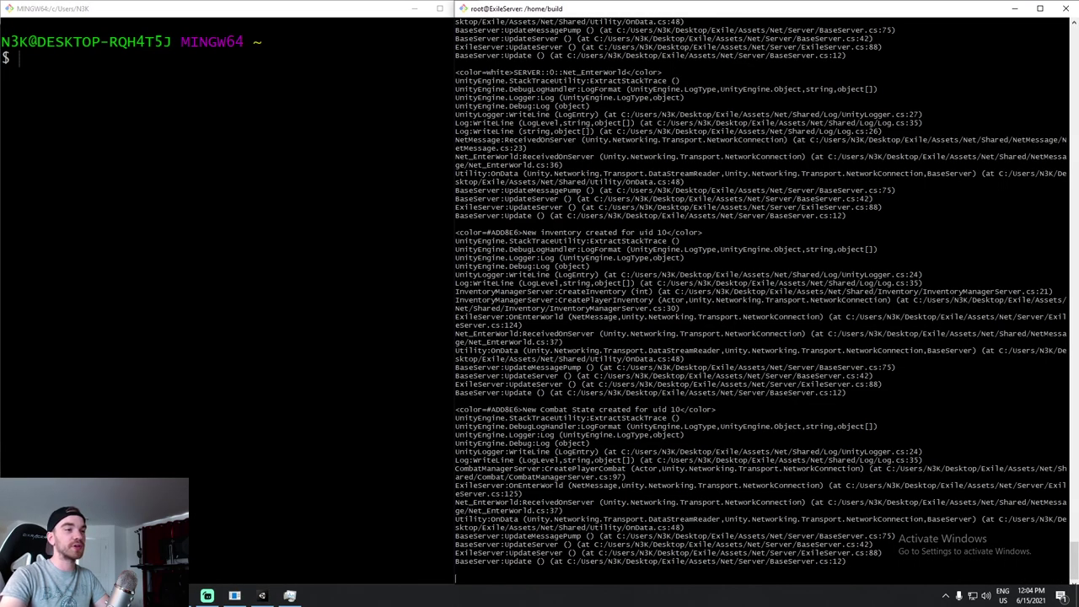
left_click_drag(522, 409, 680, 410)
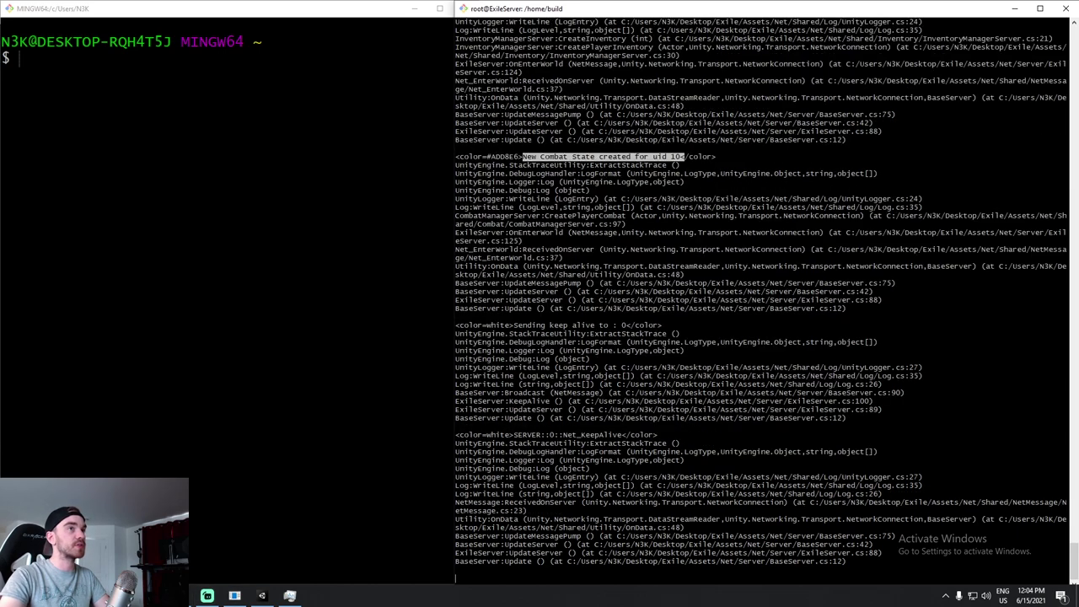
left_click_drag(794, 15, 905, 29)
left_click(421, 11)
key("super+Left")
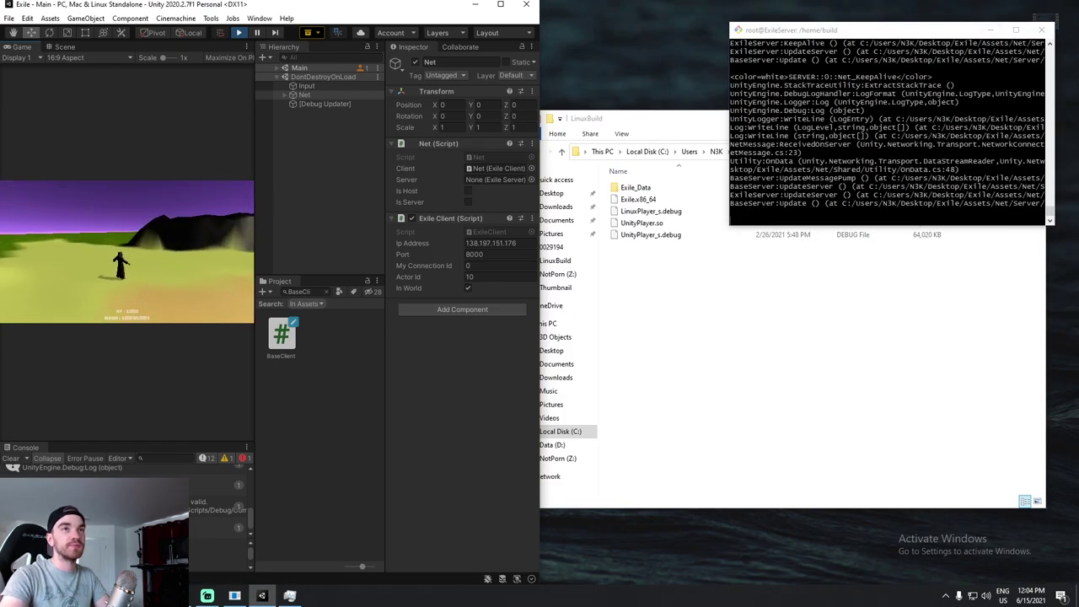
key("alt+Tab")
key("super+Right")
left_click(236, 202)
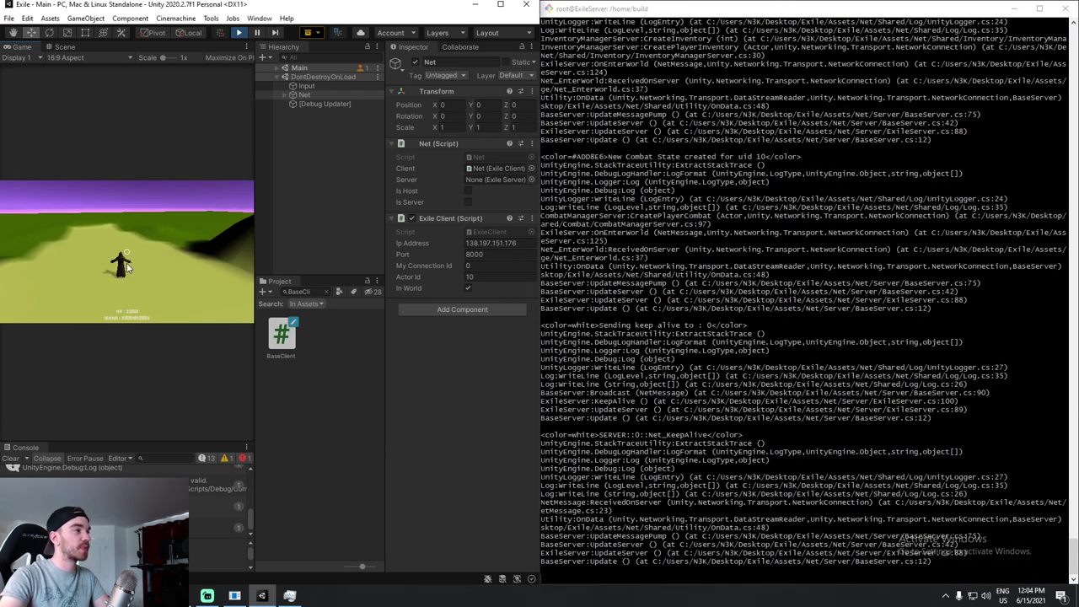
Open the inventory with I and place four red construction objects in the Game view.
key("i")
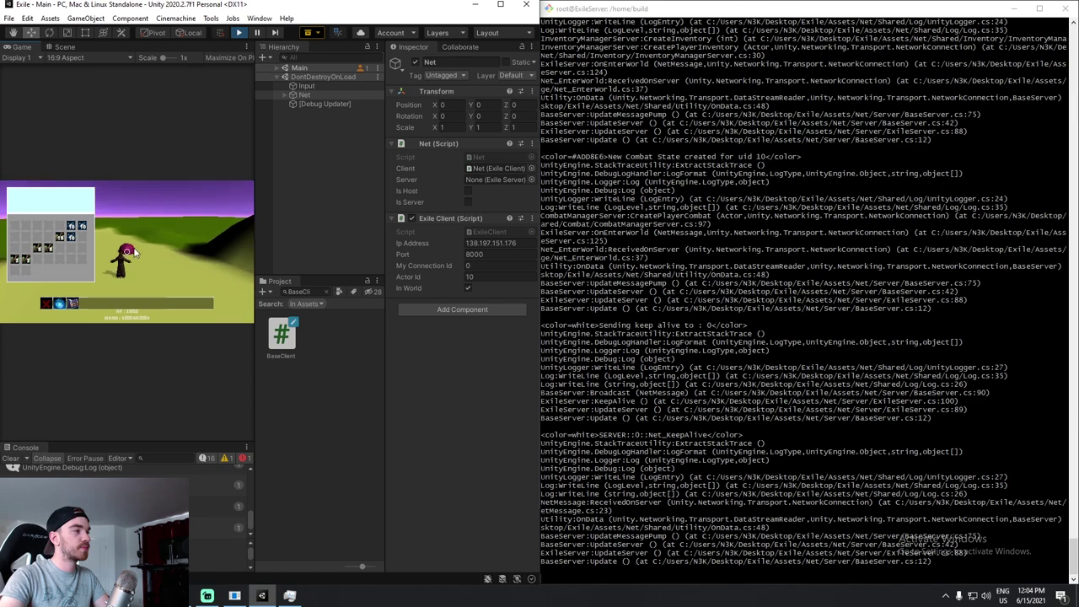
left_click(169, 259)
left_click(217, 276)
left_click(104, 263)
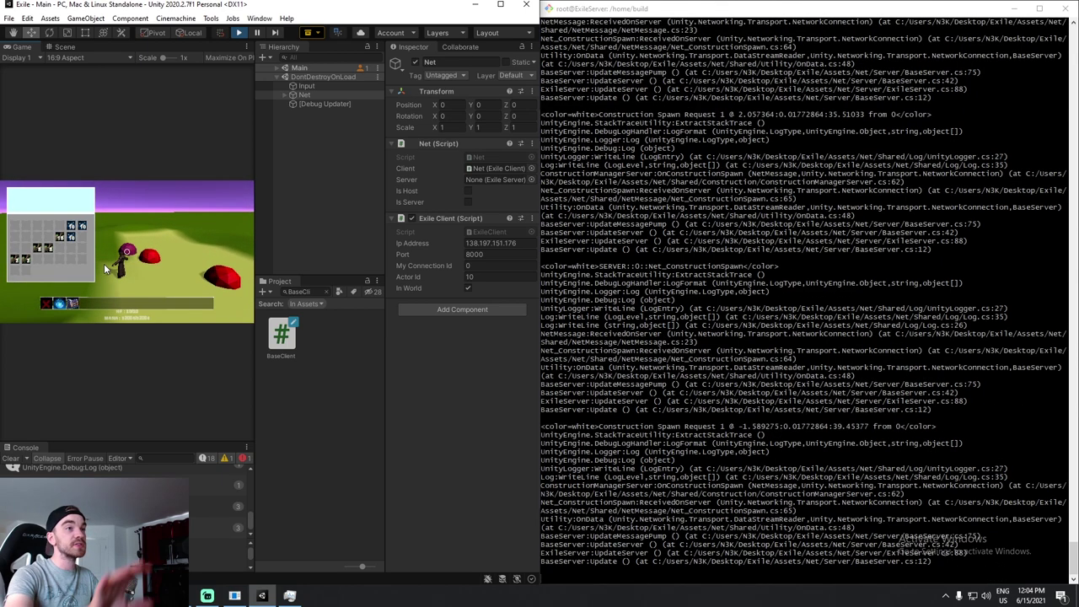
left_click(207, 267)
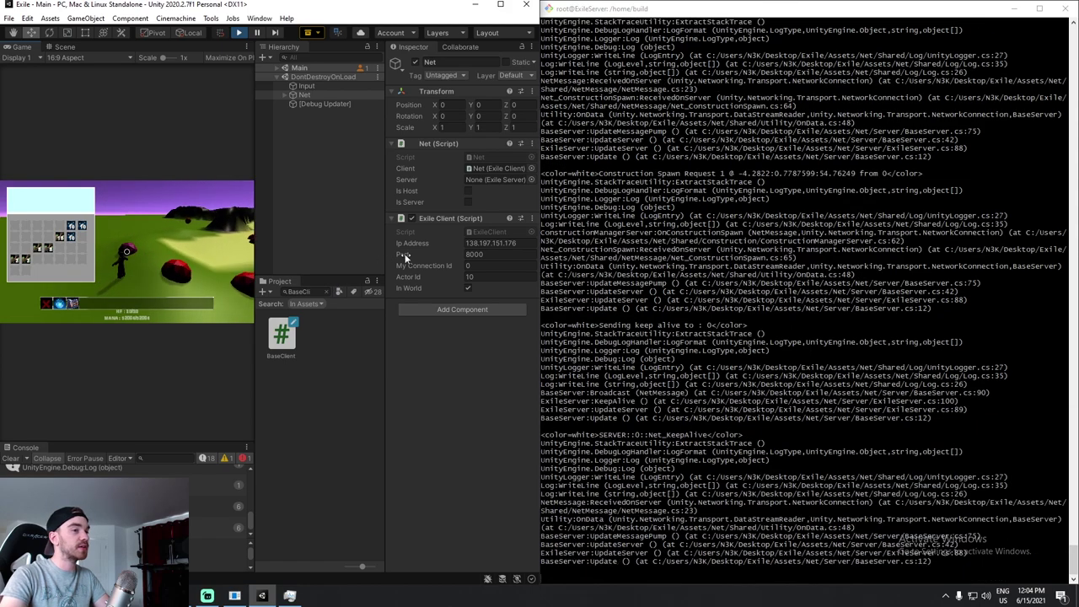
Open the ExileServer droplet's details page and dismiss the droplet-created notification.
mouse_move(207, 595)
left_click(205, 558)
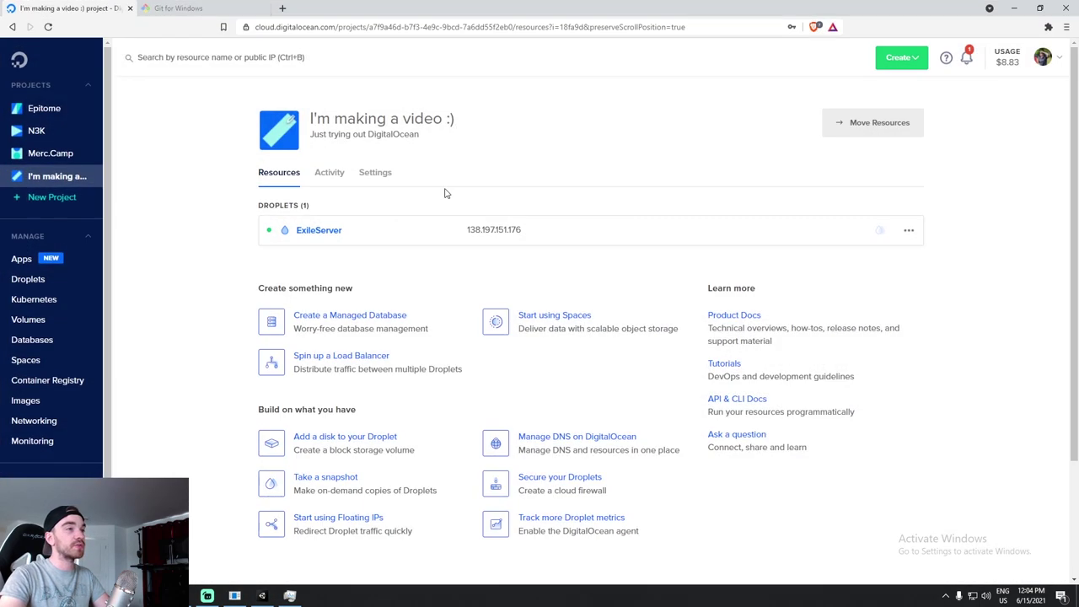
left_click(336, 234)
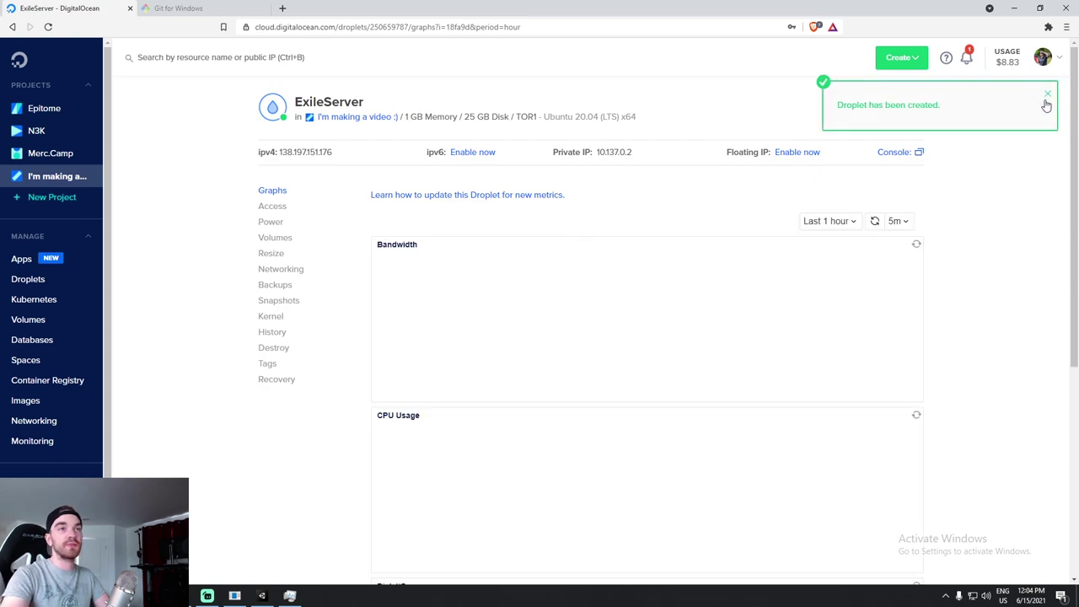
left_click(1047, 94)
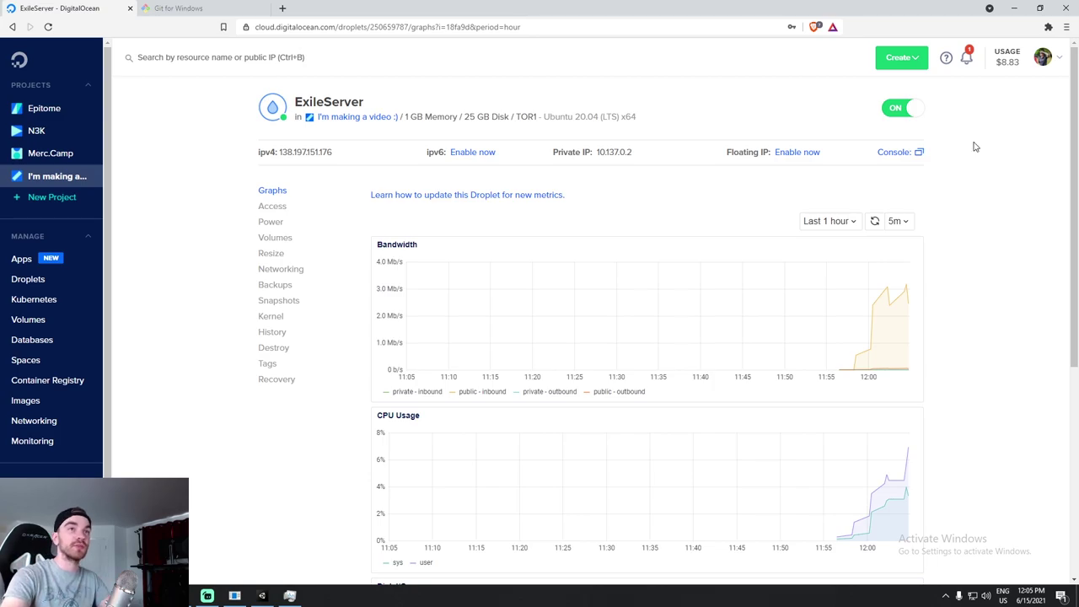
left_click(1014, 14)
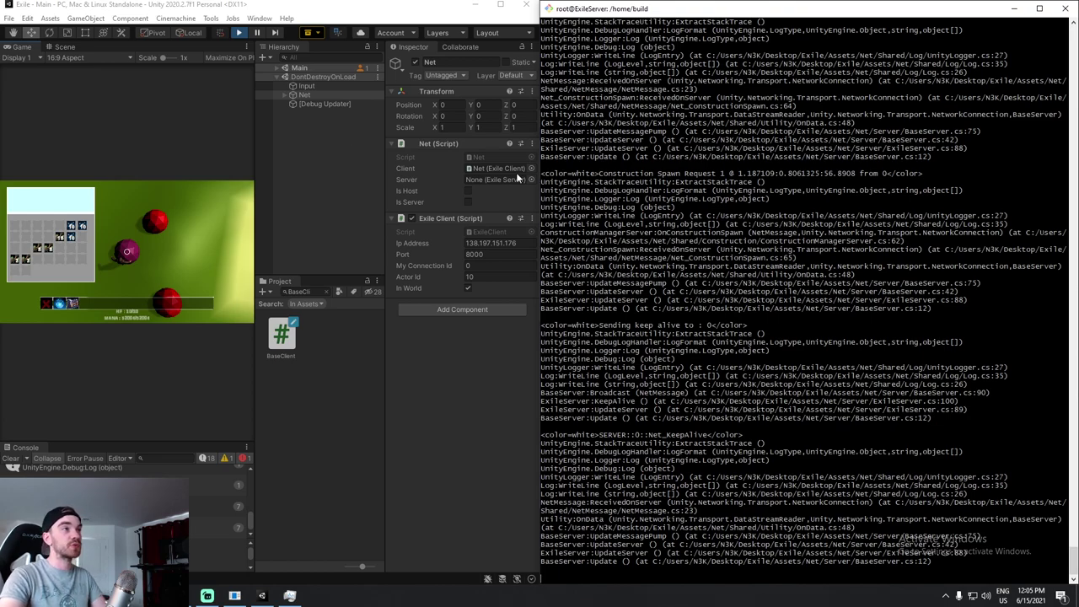
Turn off the ExileServer droplet, then stop the running game in Unity.
left_click(206, 596)
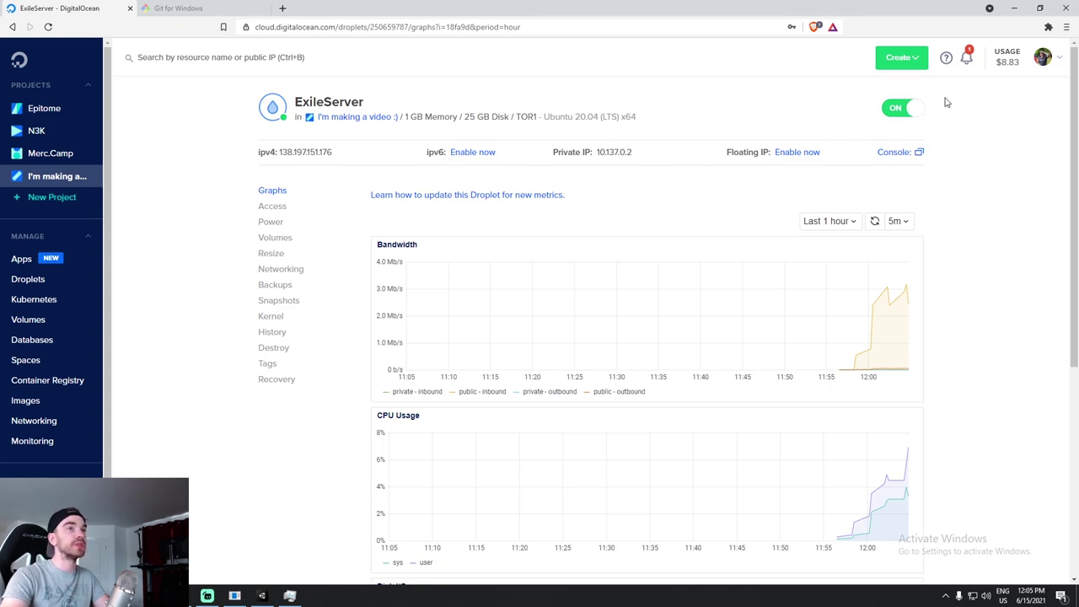
left_click(910, 111)
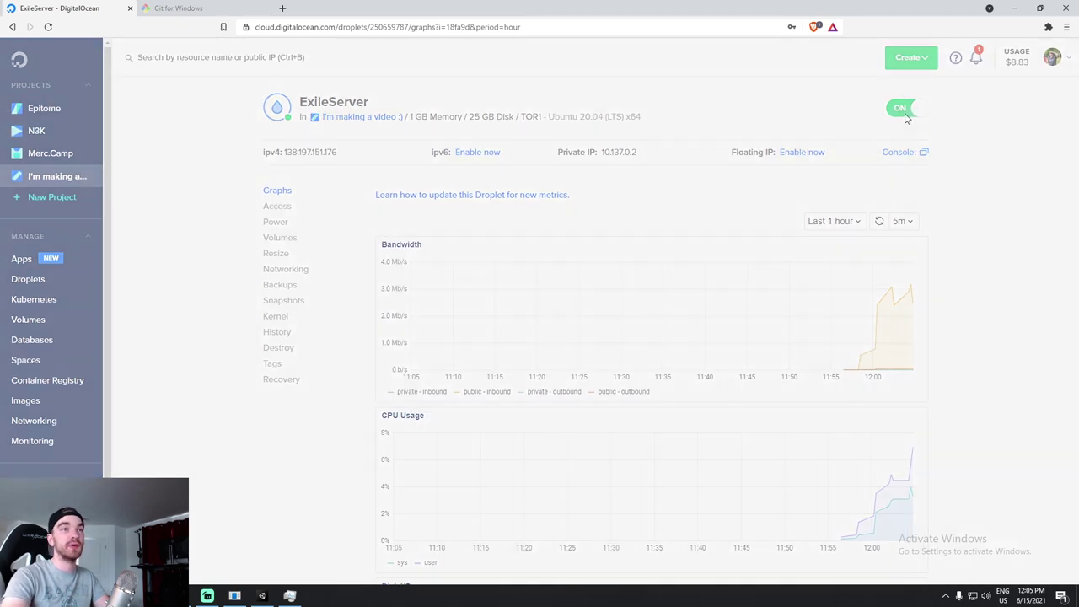
left_click(722, 329)
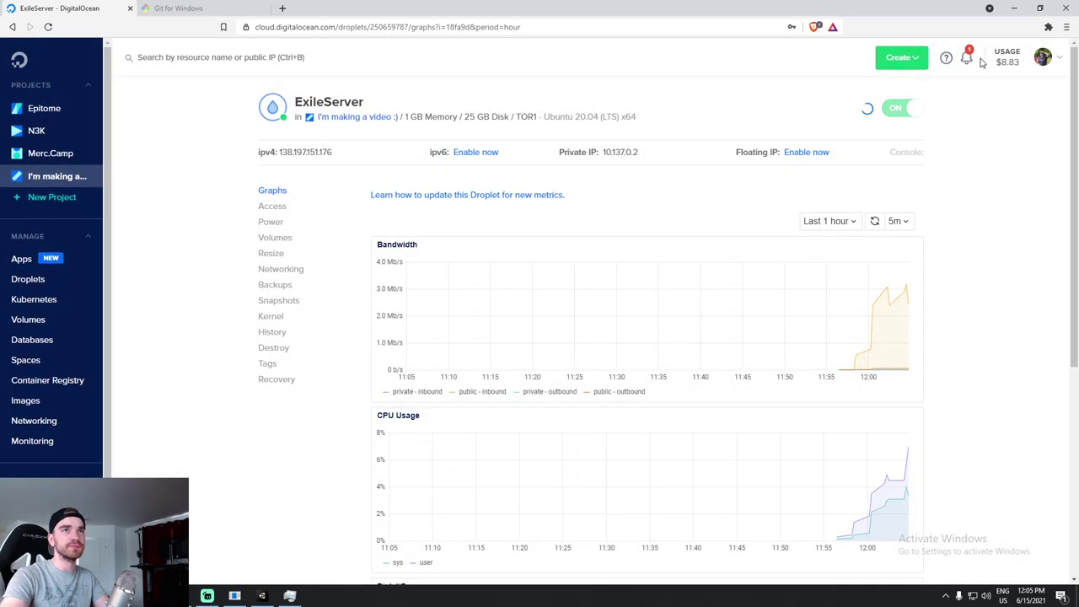
left_click(1014, 8)
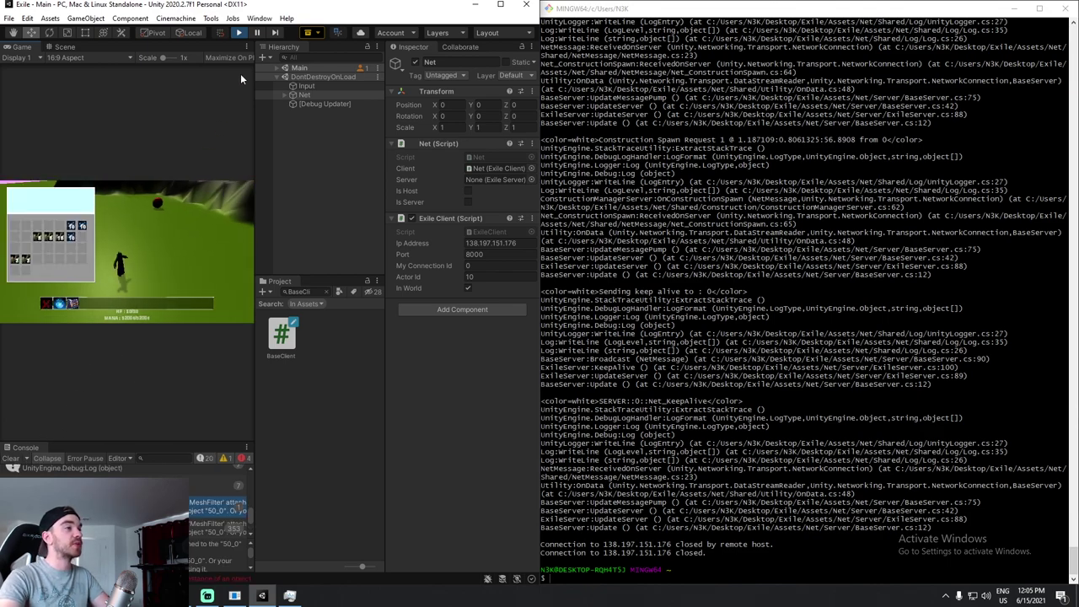
left_click(243, 32)
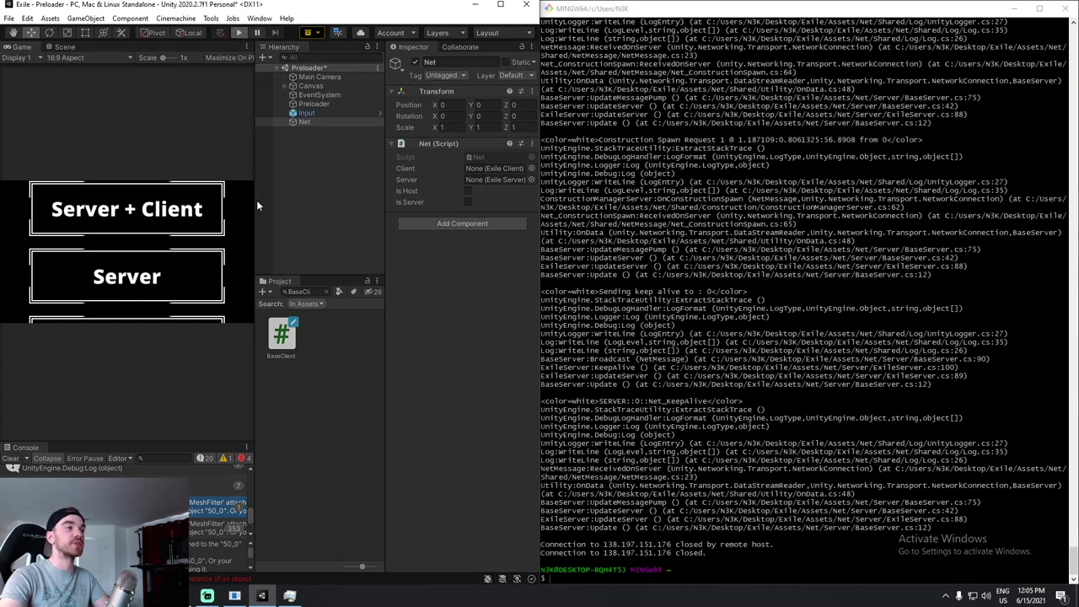
Play as client and try Enter World with the droplet off, then recall the ssh command.
key("ctrl+p")
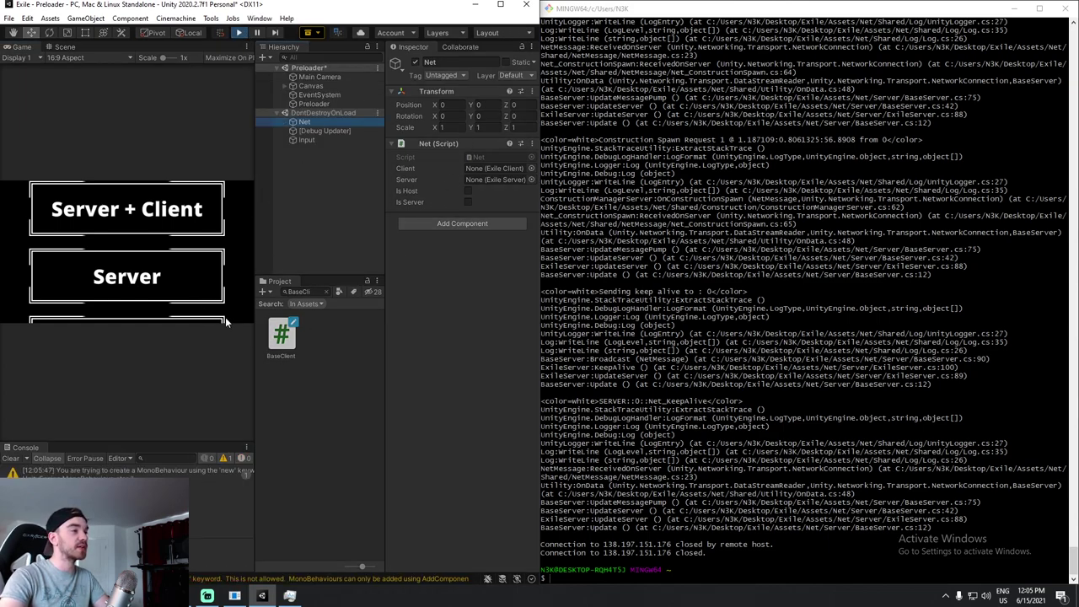
left_click(215, 318)
left_click(165, 239)
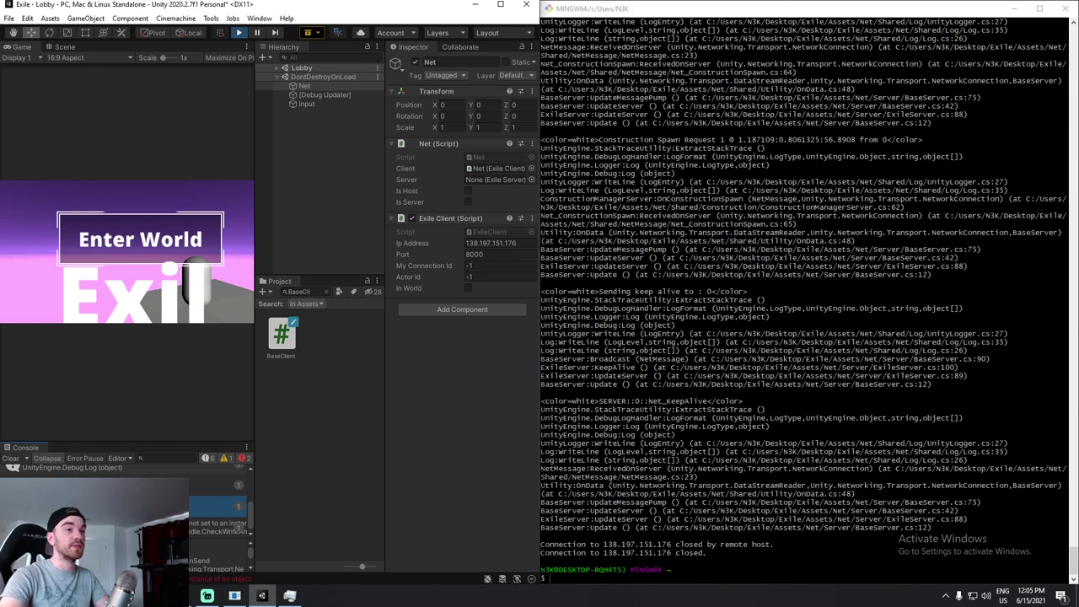
left_click(242, 34)
key("alt+Tab")
key("Up")
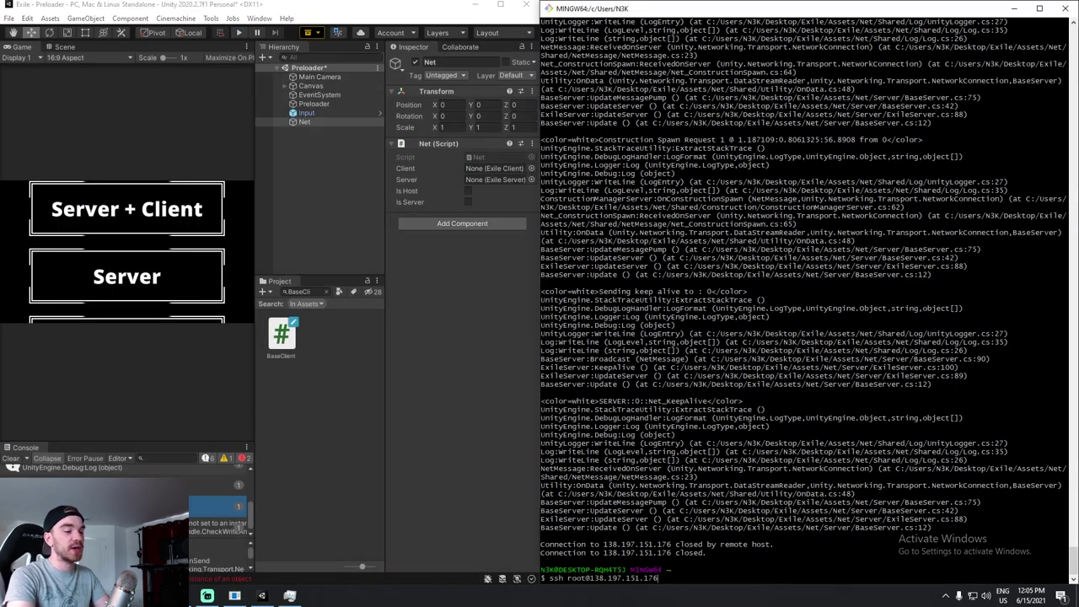
key("Return")
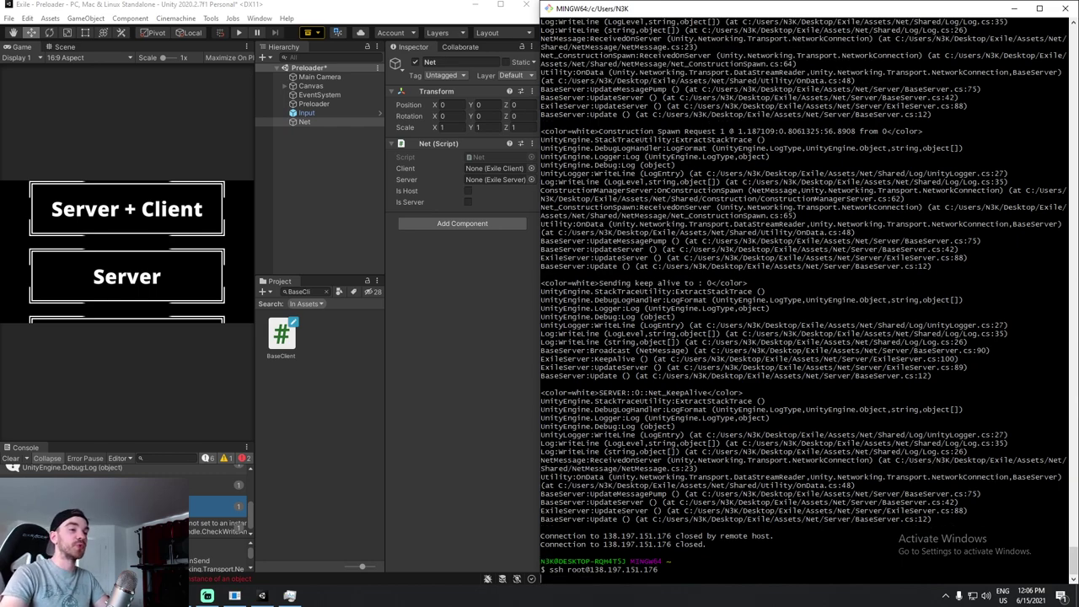
double_click(748, 284)
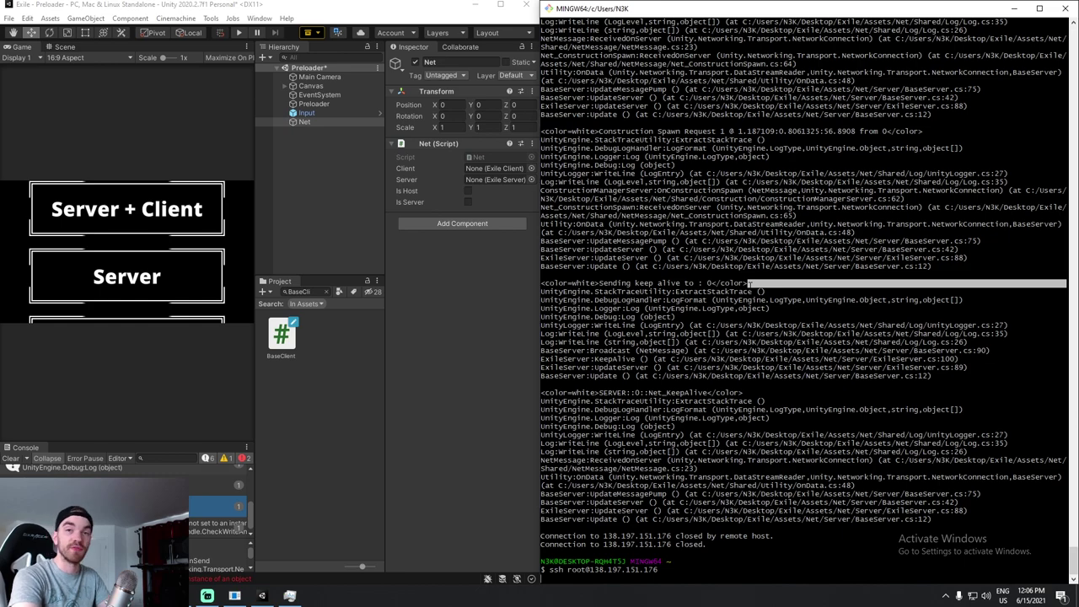
key("alt+Tab")
left_click(906, 108)
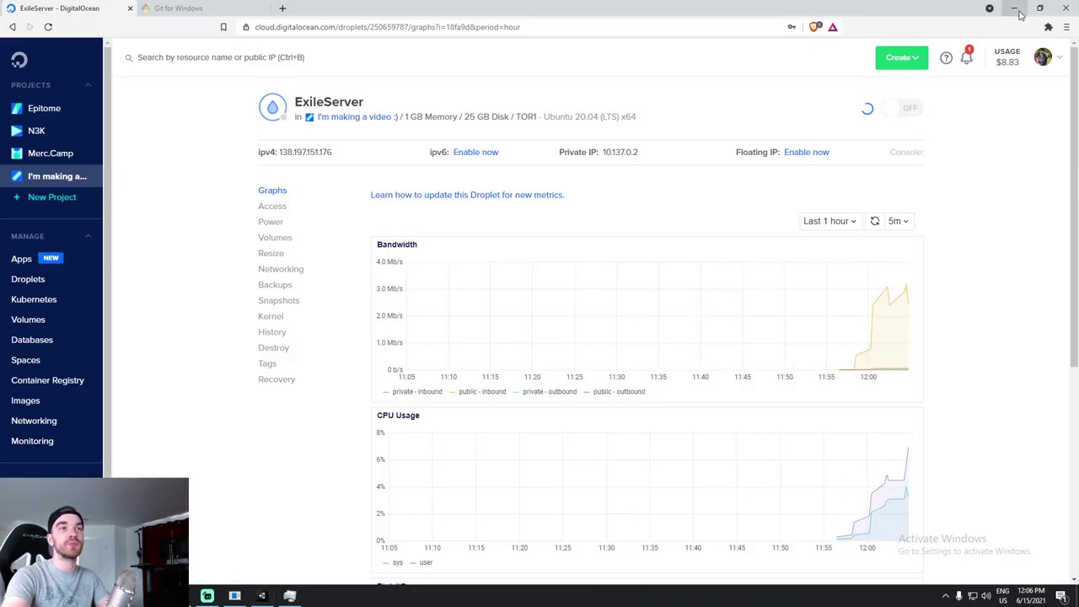
left_click(1016, 8)
key("Up")
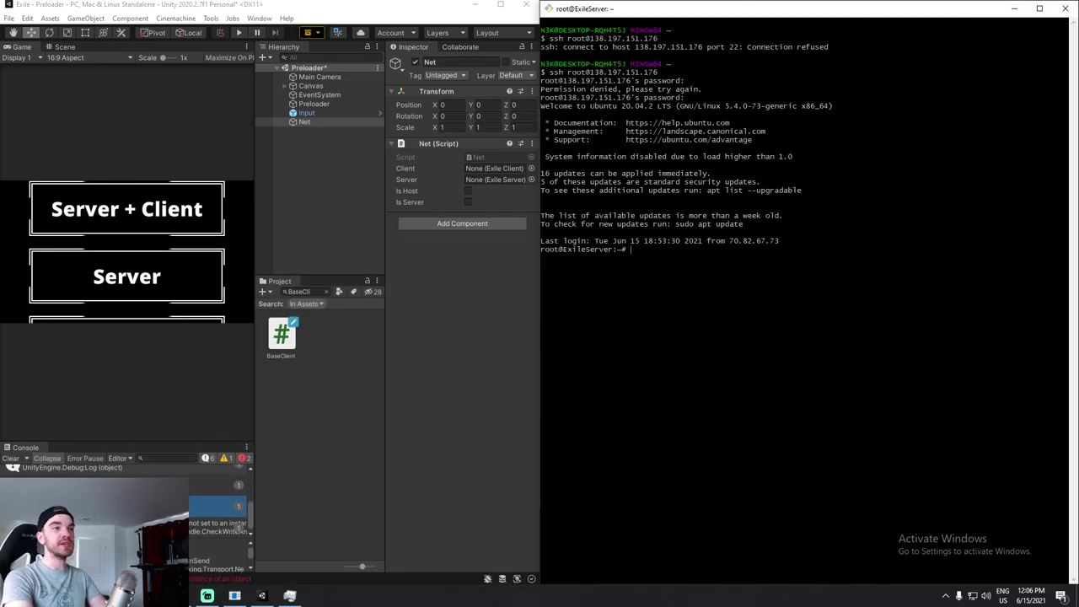
Clear the terminal, move up to the filesystem root, then into /home and list it.
type("lear")
key("Return")
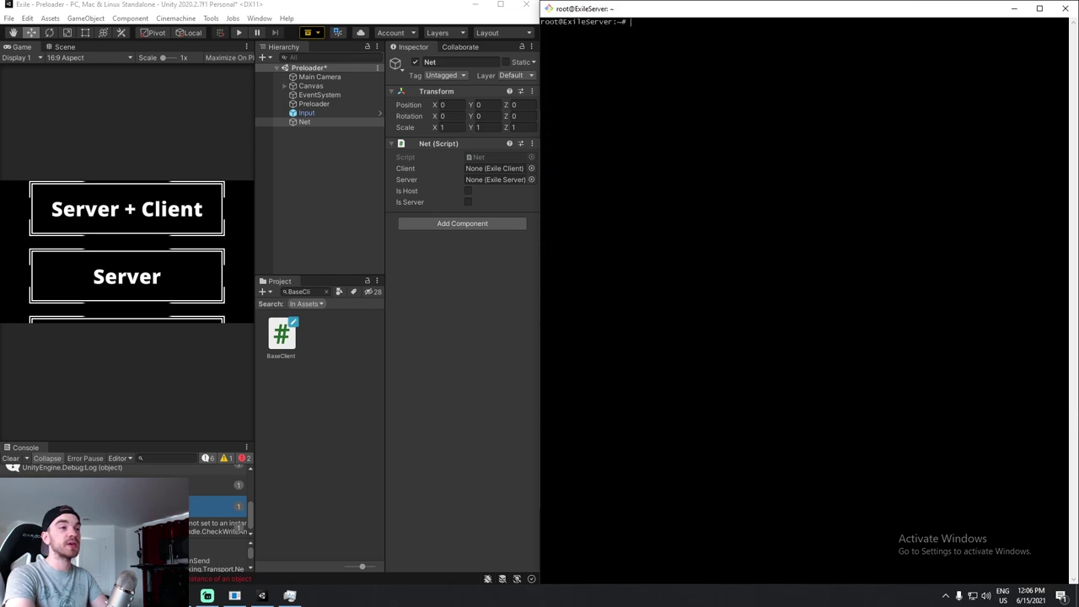
type("ls")
key("Return")
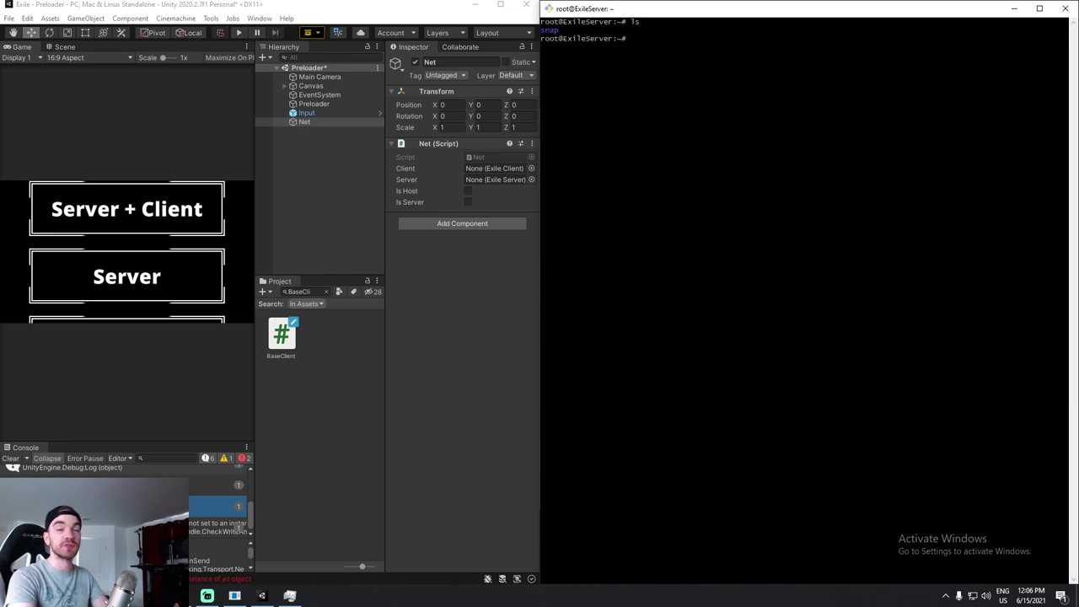
type("cd ..")
key("Return")
type("cd home/")
key("Return")
type("ls")
key("Return")
Enter /home/build, enlarge the terminal font, list the build files, and type ./Exile.x86_64.
type("cd bui")
key("Tab")
key("Return")
key("ctrl+plus")
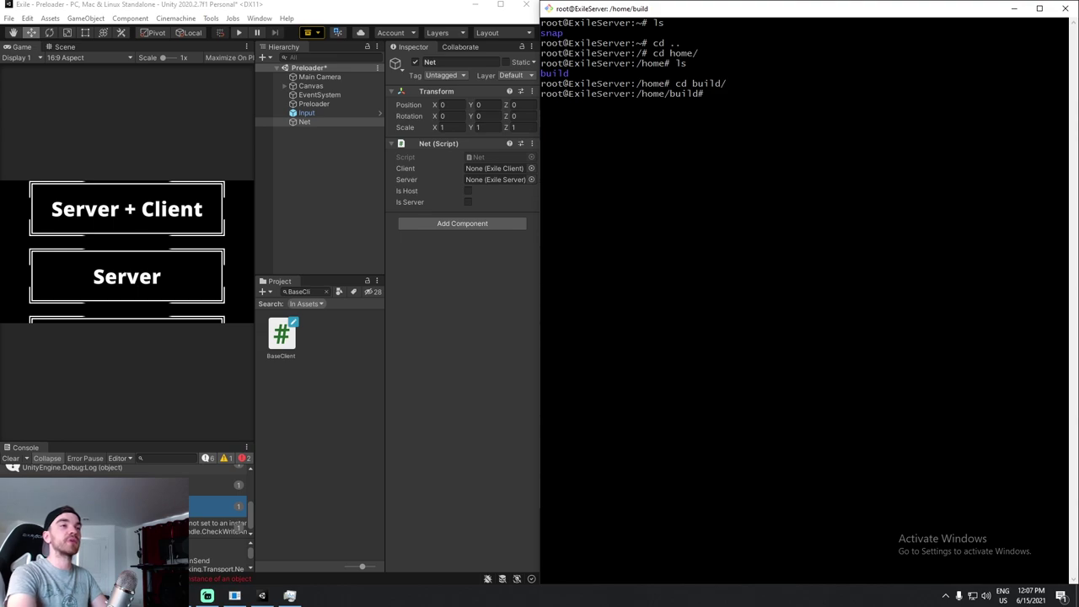
type("ls")
key("Return")
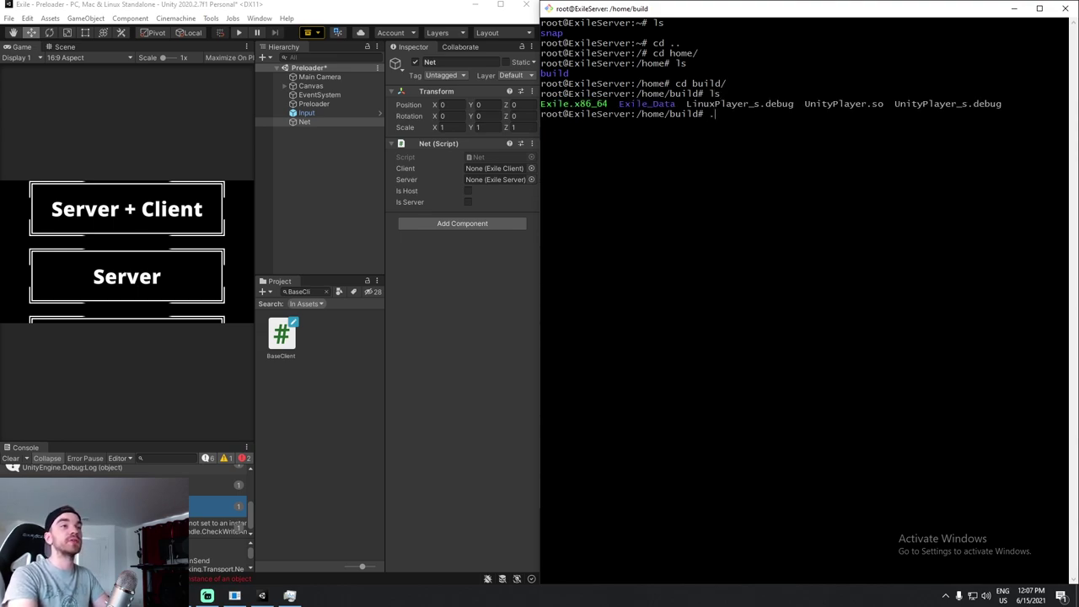
type("./Exile.")
key("Tab")
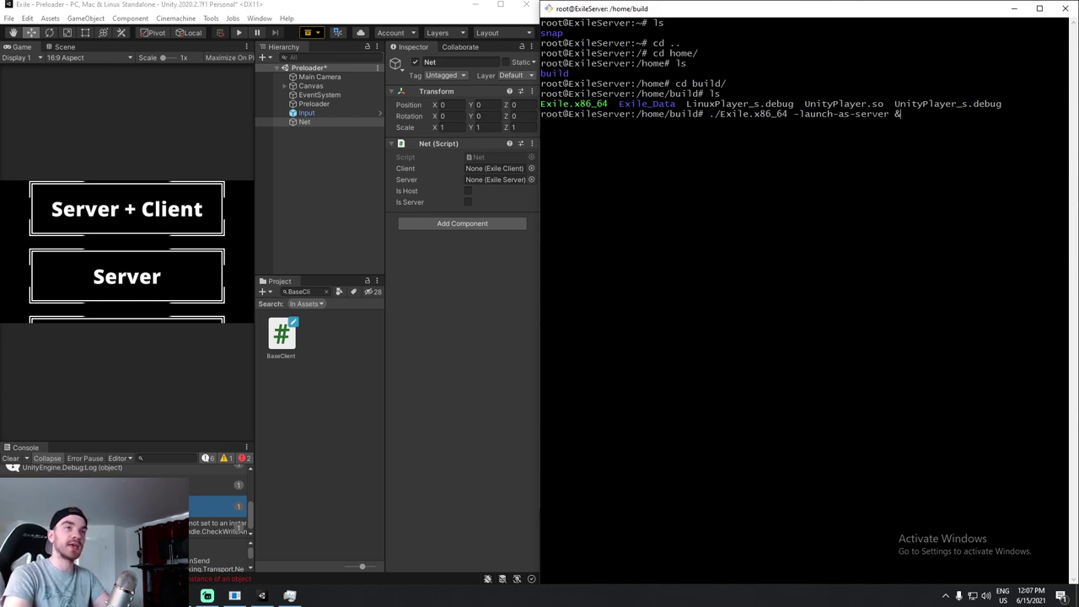
Launch ./Exile.x86_64 -launch-as-server & in the background and check it in top.
key("Return")
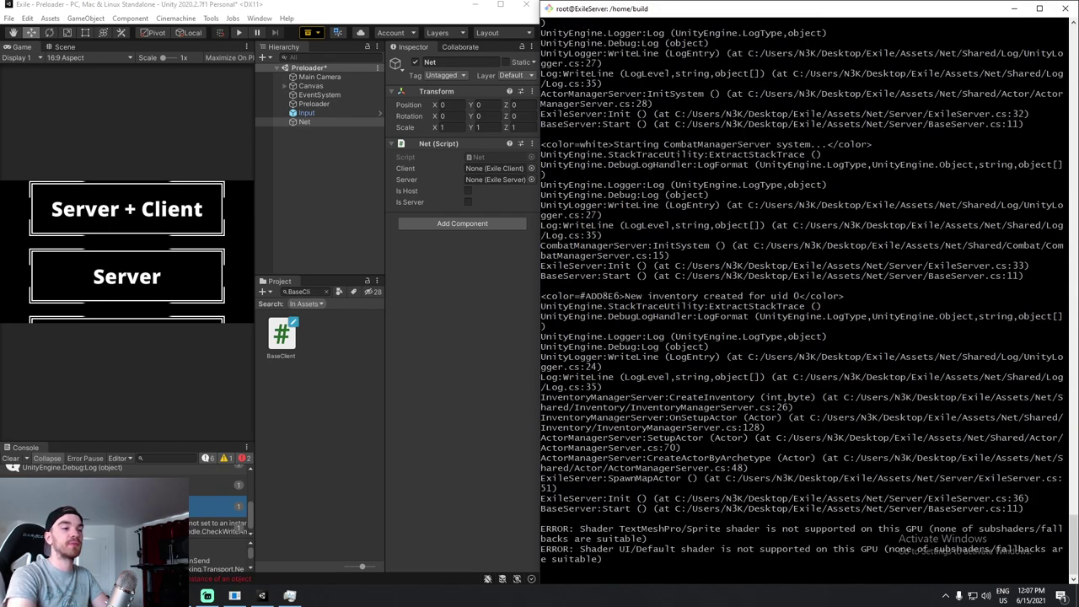
type("sadas")
key("Return")
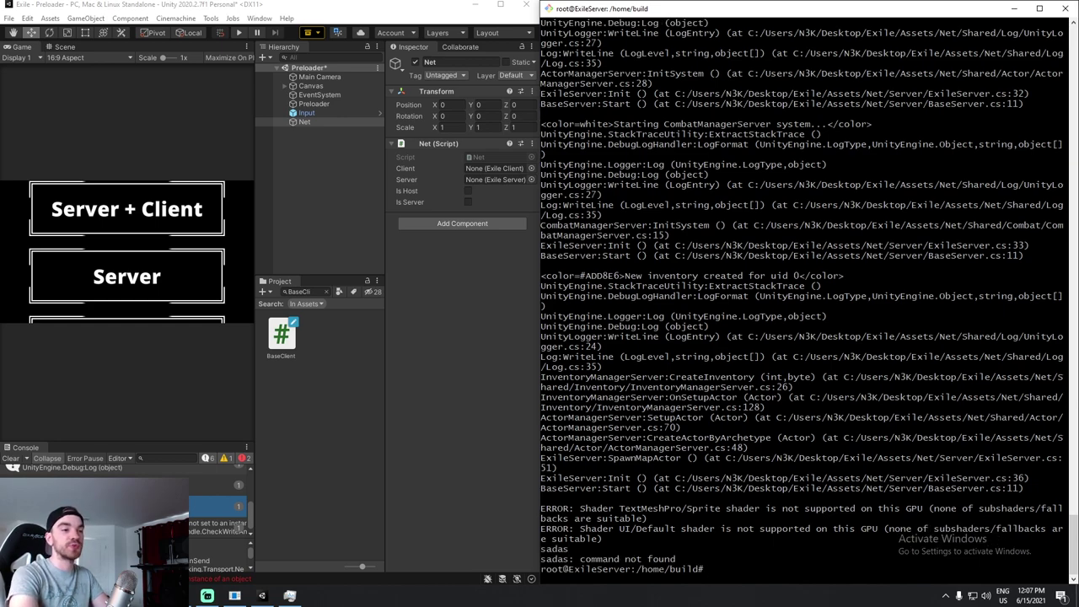
type("top")
key("Return")
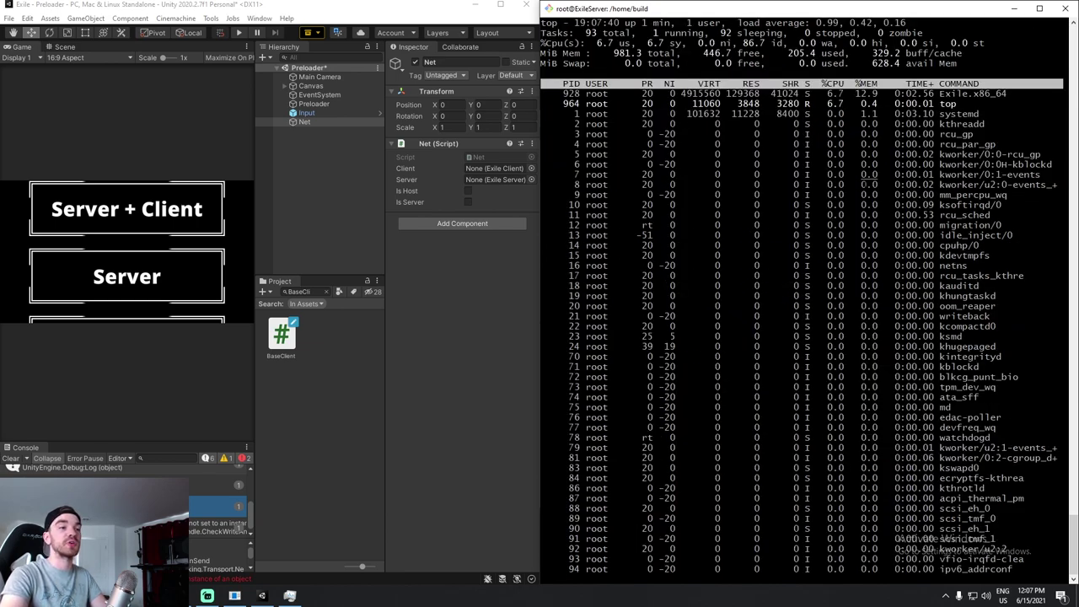
key("ctrl+c")
List the build files, clear the screen, and reopen top to watch Exile.x86_64.
type("ls")
key("Return")
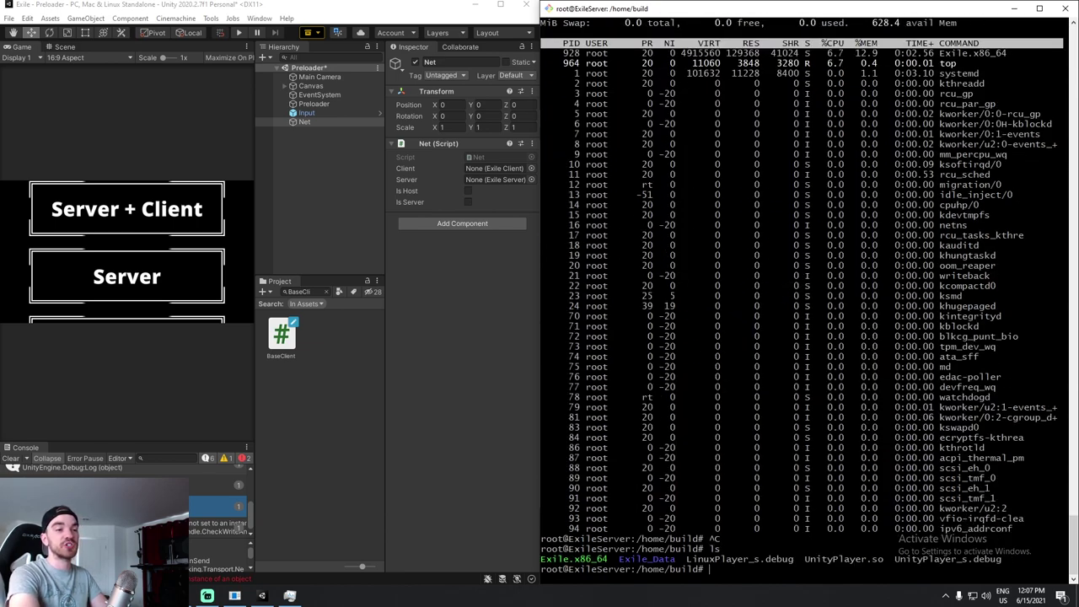
type("clear")
key("Return")
type("./Ex")
key("BackSpace")
key("BackSpace")
key("BackSpace")
key("BackSpace")
type("top")
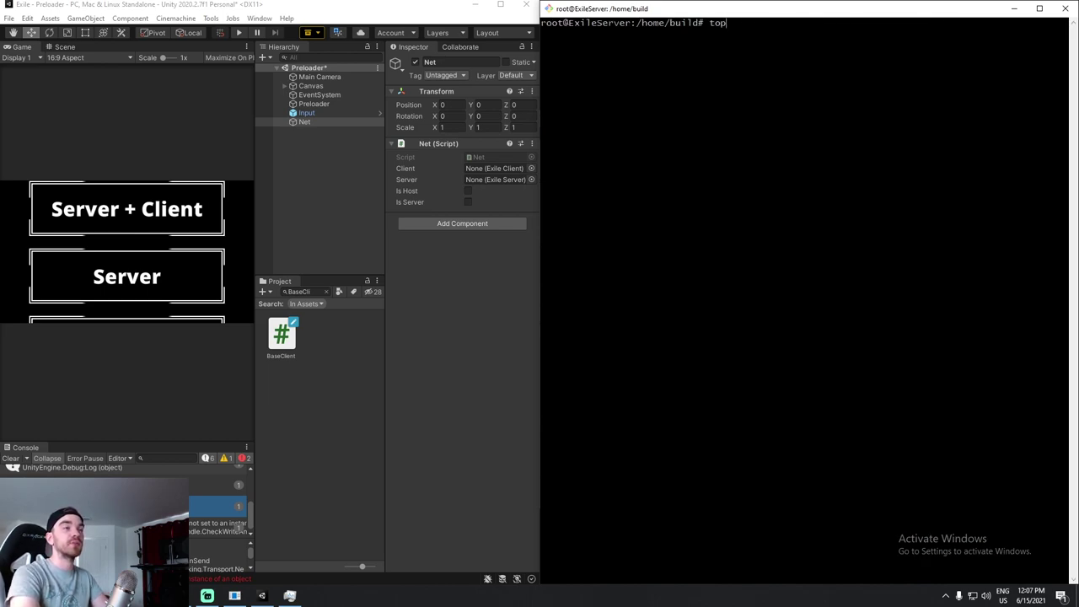
key("Return")
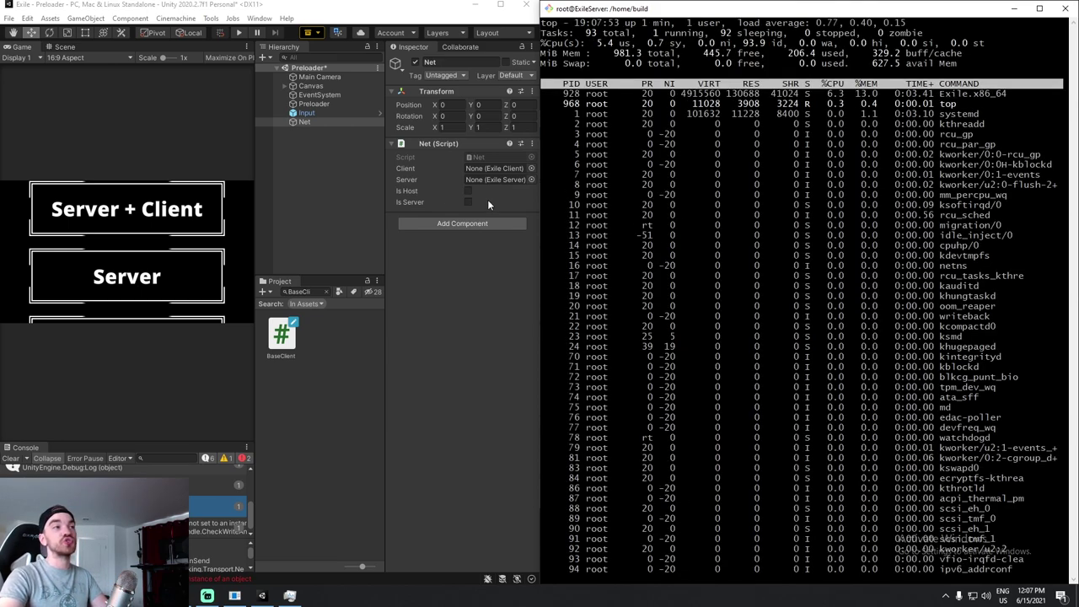
In maximized Unity, play as Client, enter the world, inspect the Debug object, then stop.
left_click(326, 152)
left_click(500, 5)
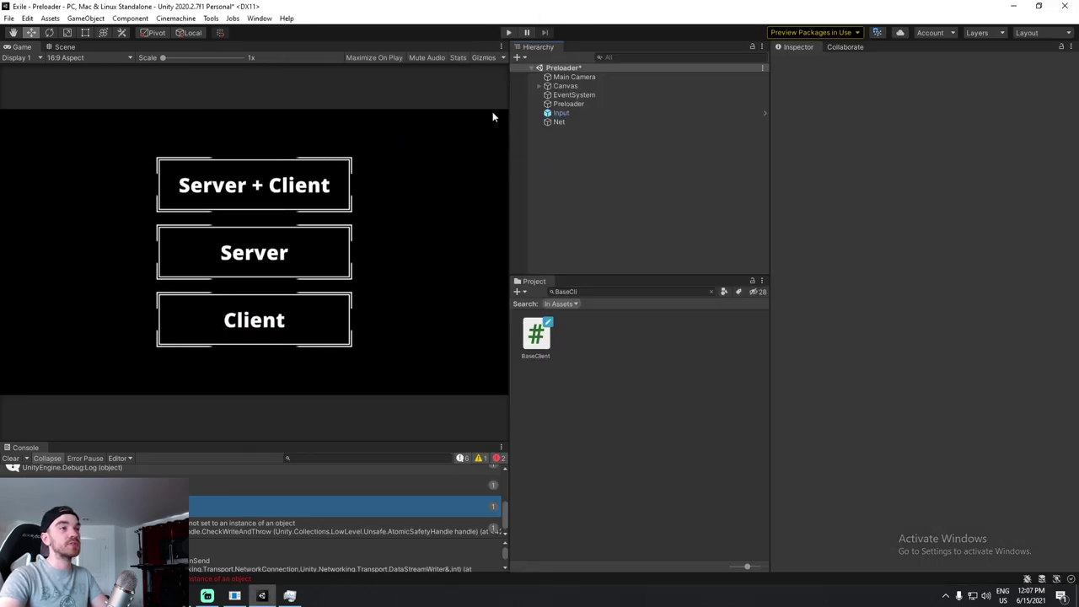
left_click(508, 32)
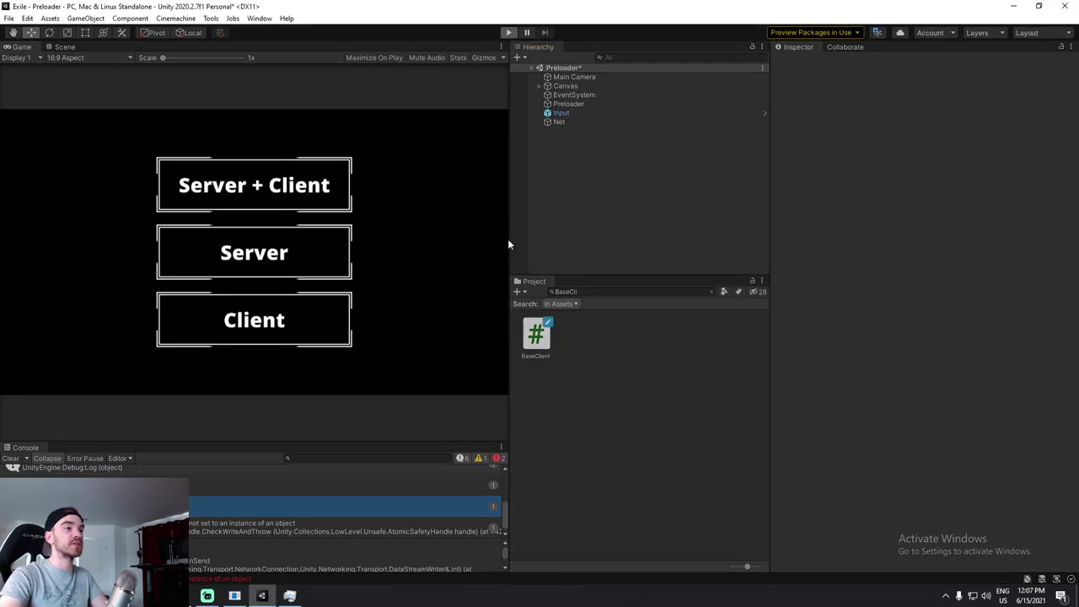
left_click(282, 330)
left_click(152, 331)
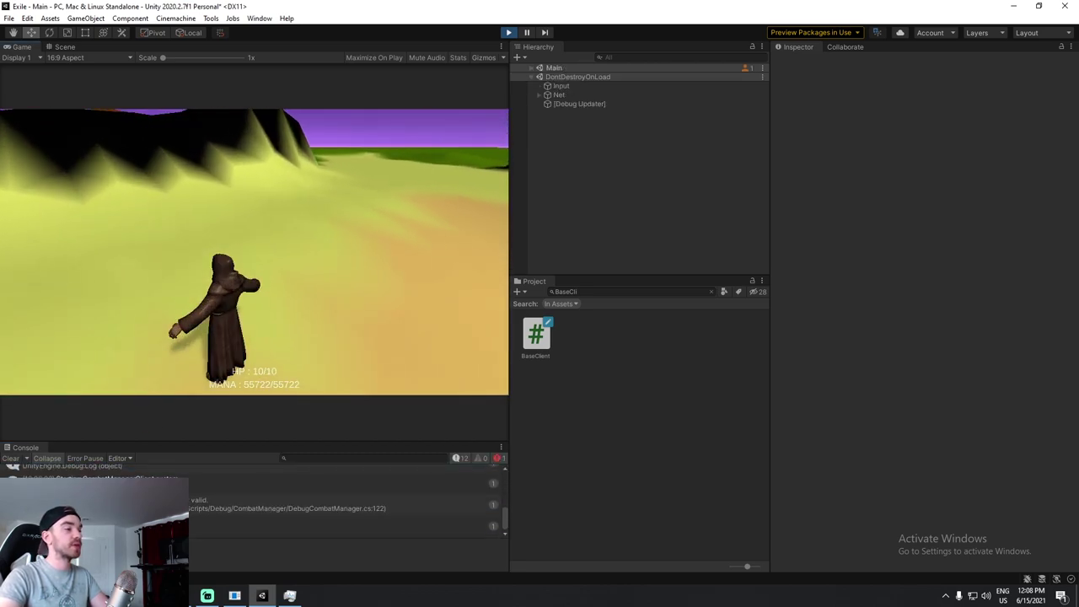
left_click(337, 504)
left_click(572, 158)
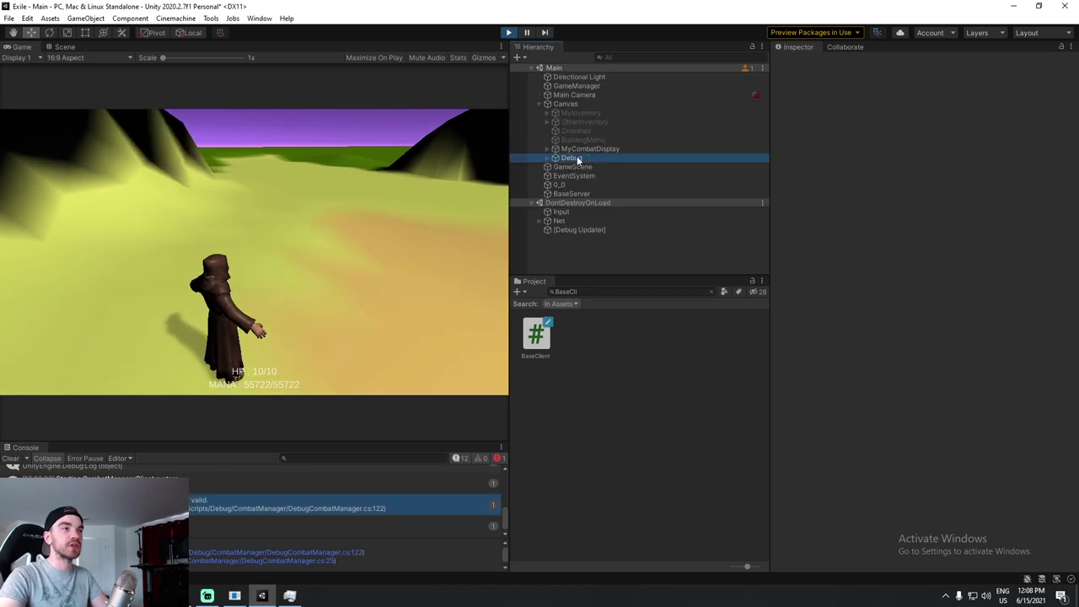
left_click_drag(509, 244, 673, 236)
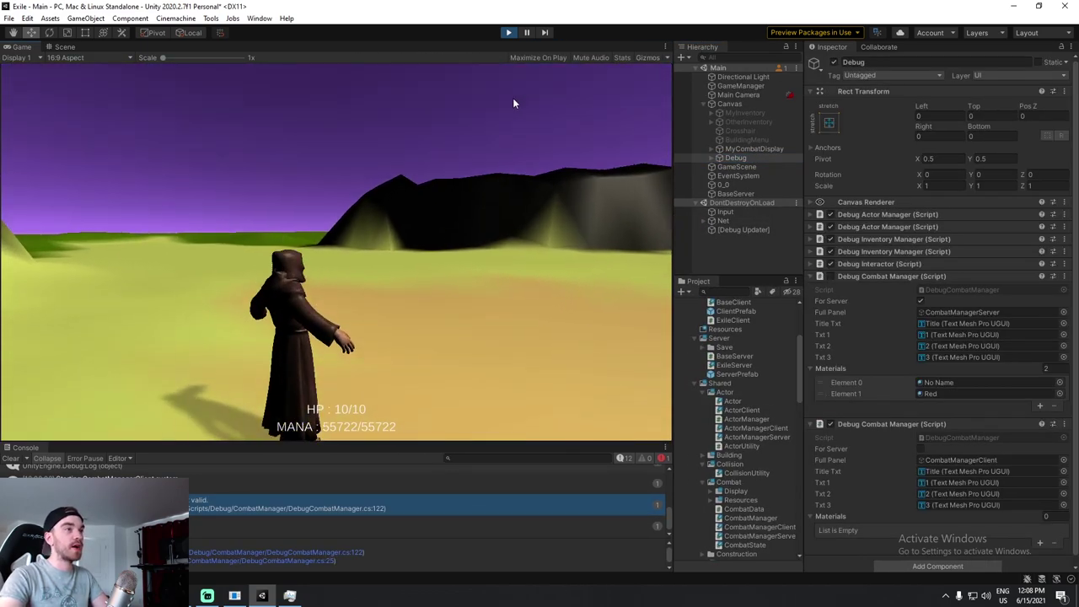
left_click(509, 32)
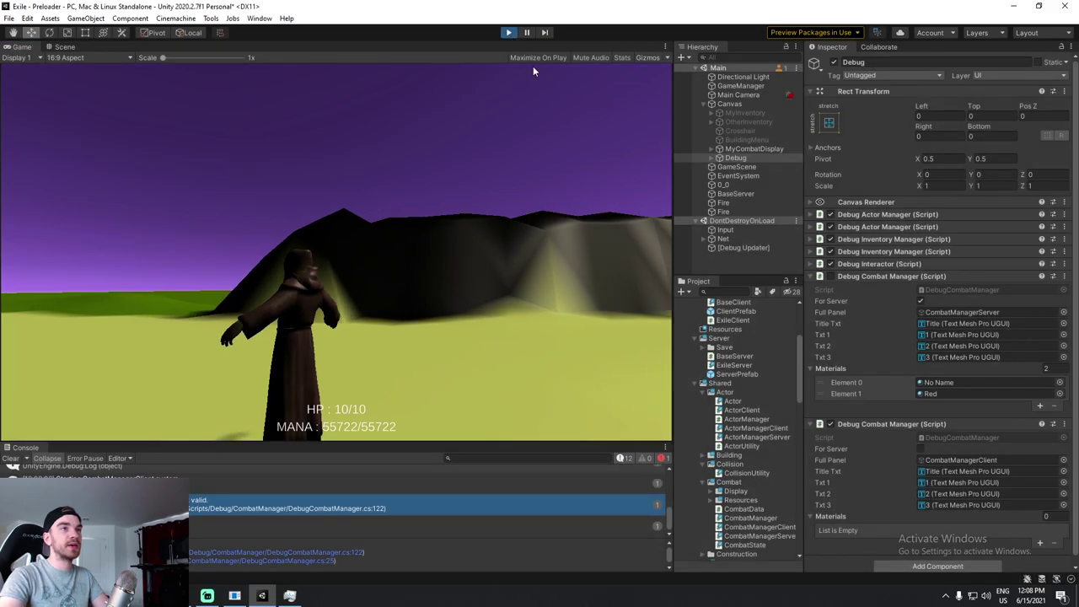
Show the SSH terminal full screen to confirm Exile.x86_64 (PID 928) still runs in top.
left_click(1013, 6)
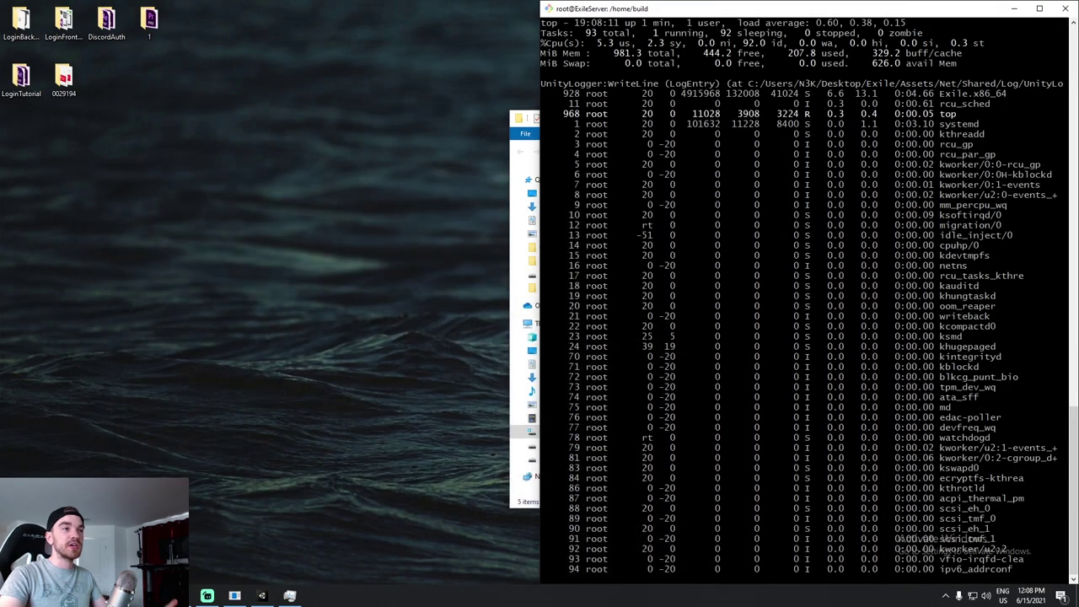
left_click(1039, 8)
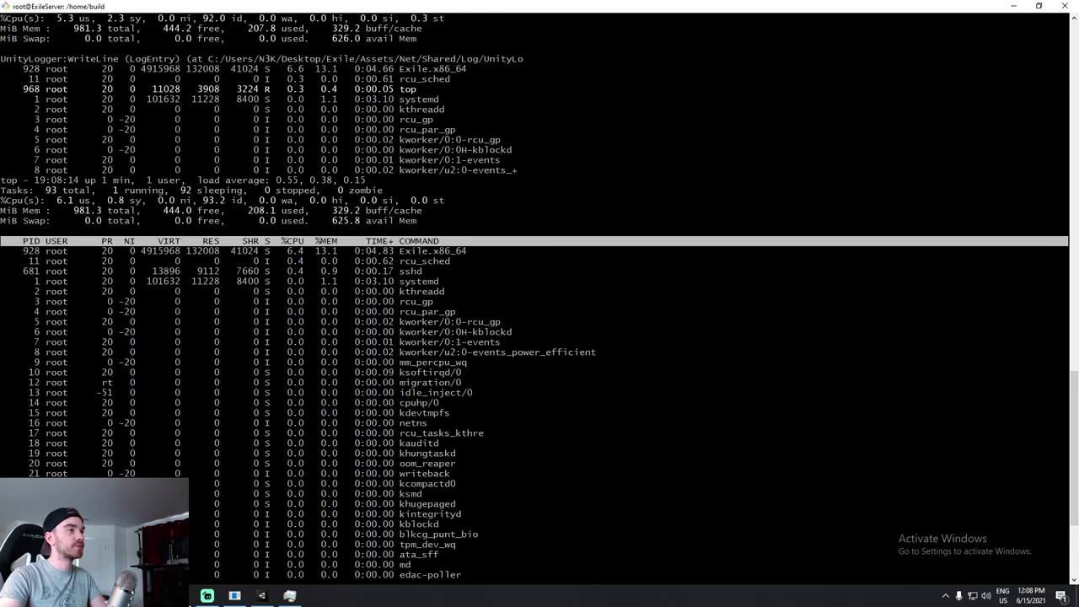
scroll(540, 296, "up", 1)
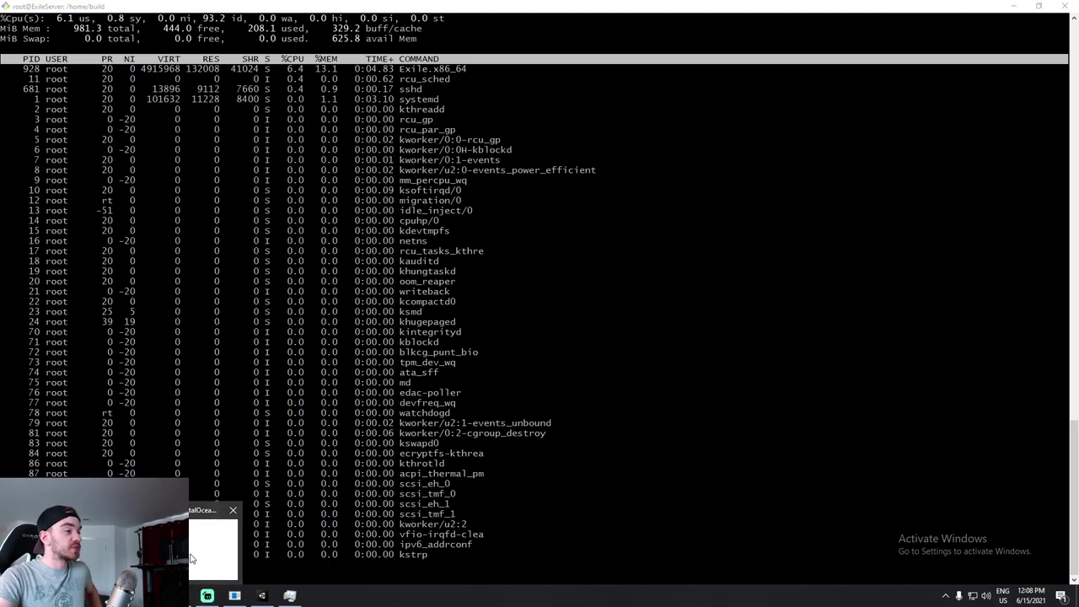
left_click(233, 520)
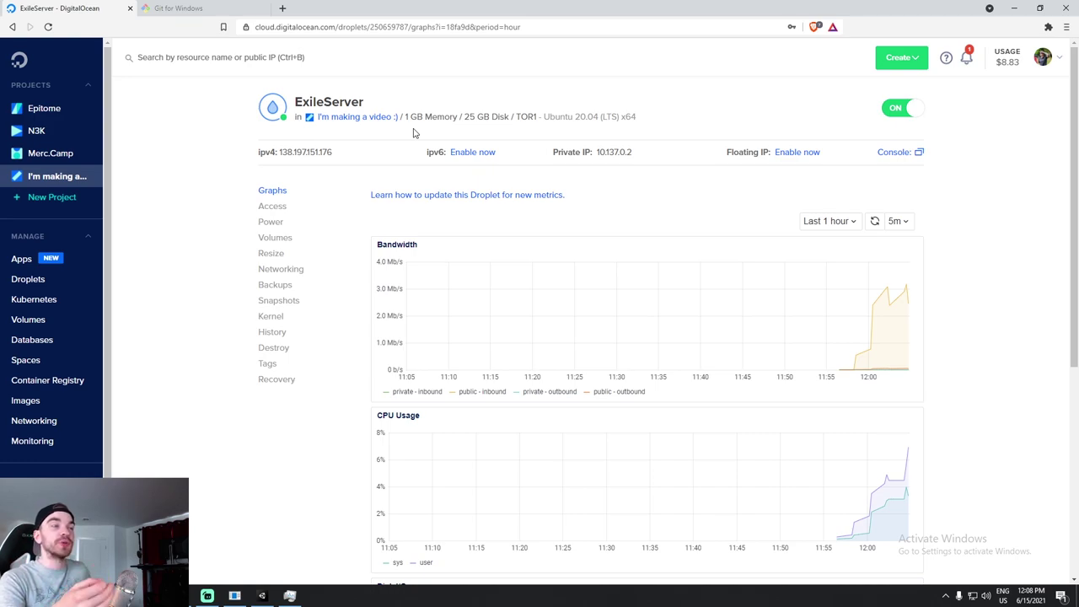
Go from the droplet's Networking settings to Firewalls and open the Exile firewall.
left_click(281, 269)
scroll(590, 328, "down", 4)
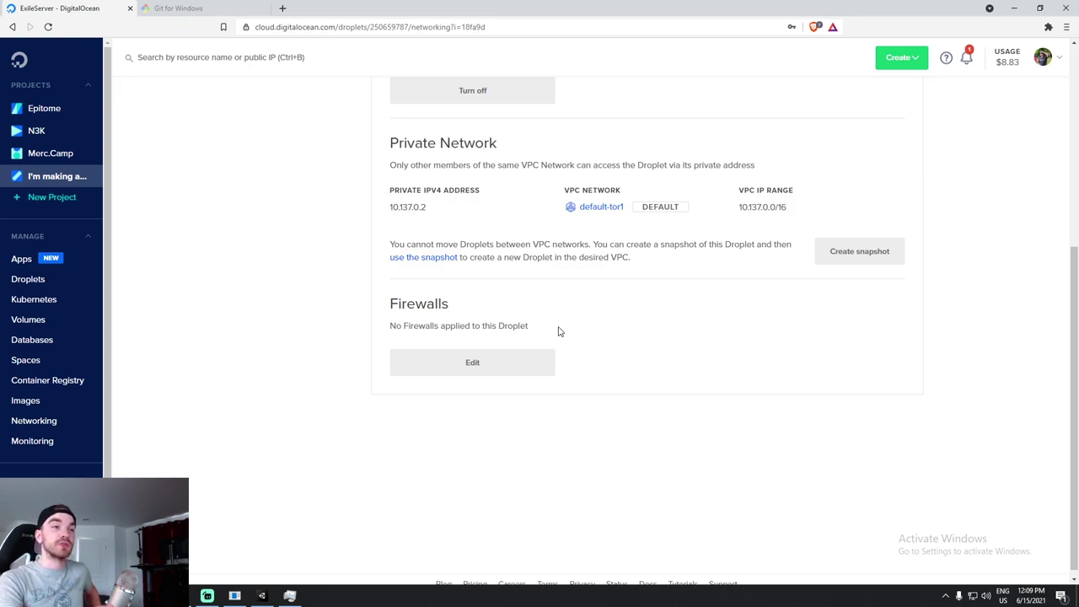
scroll(630, 326, "up", 1)
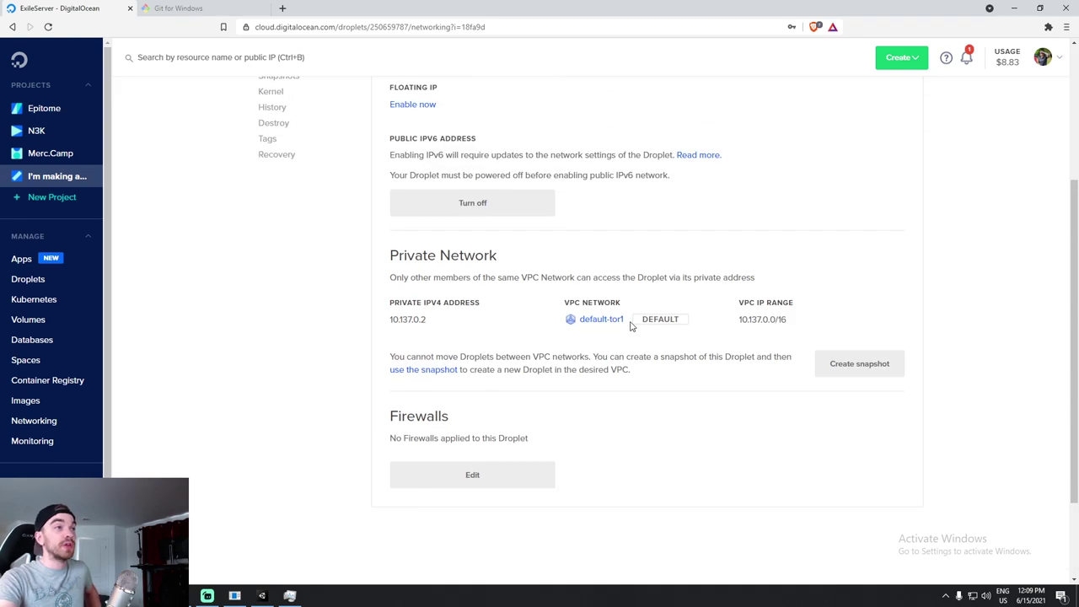
scroll(337, 379, "down", 1)
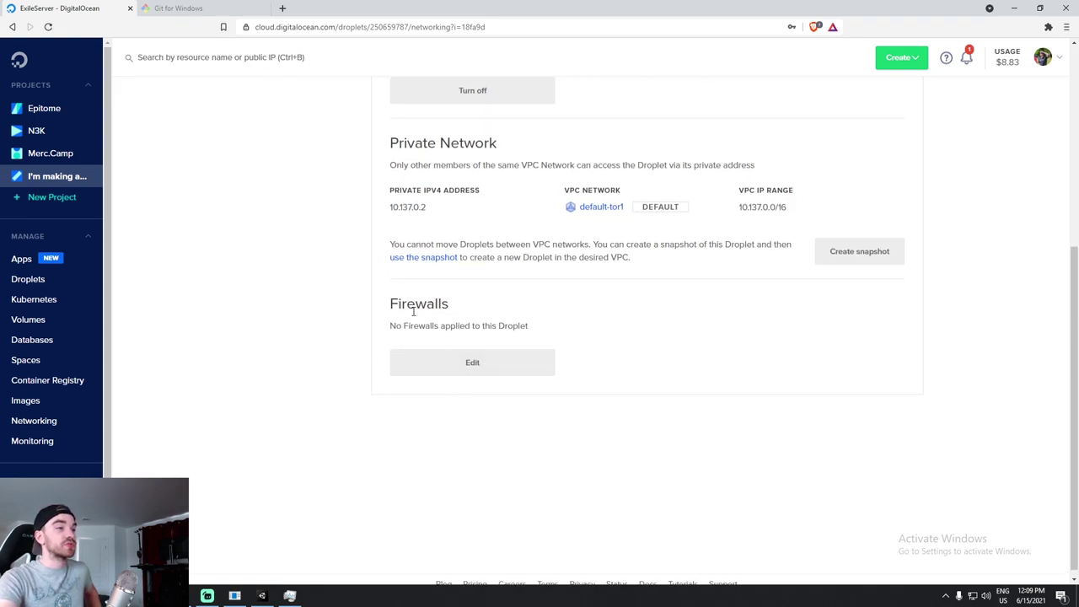
left_click(473, 364)
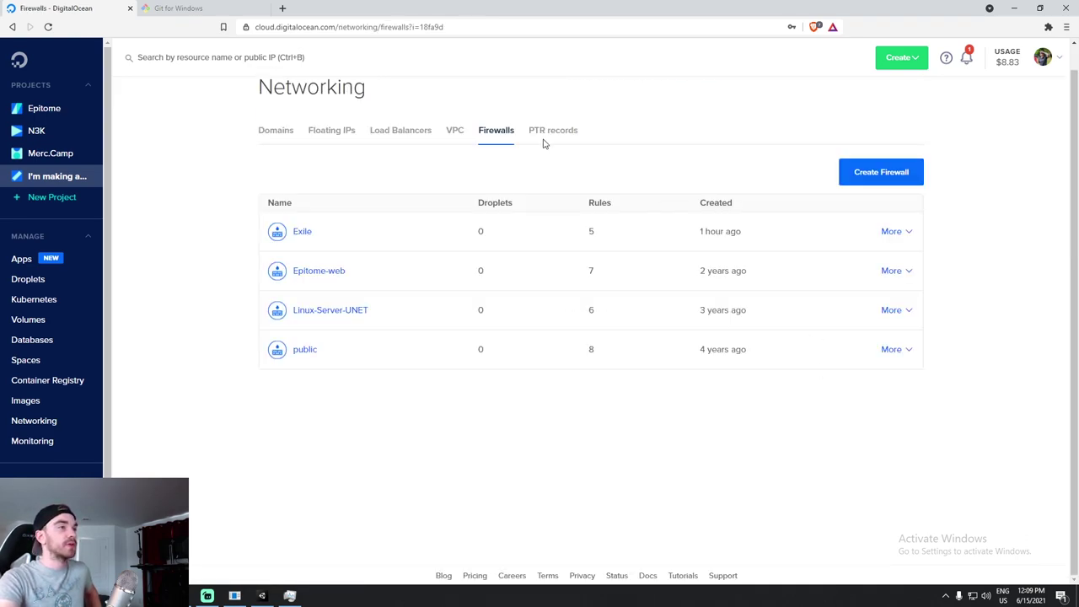
left_click(300, 232)
Review the Exile inbound rules: SSH on TCP port 22 and Custom UDP on port 8000.
scroll(506, 295, "down", 2)
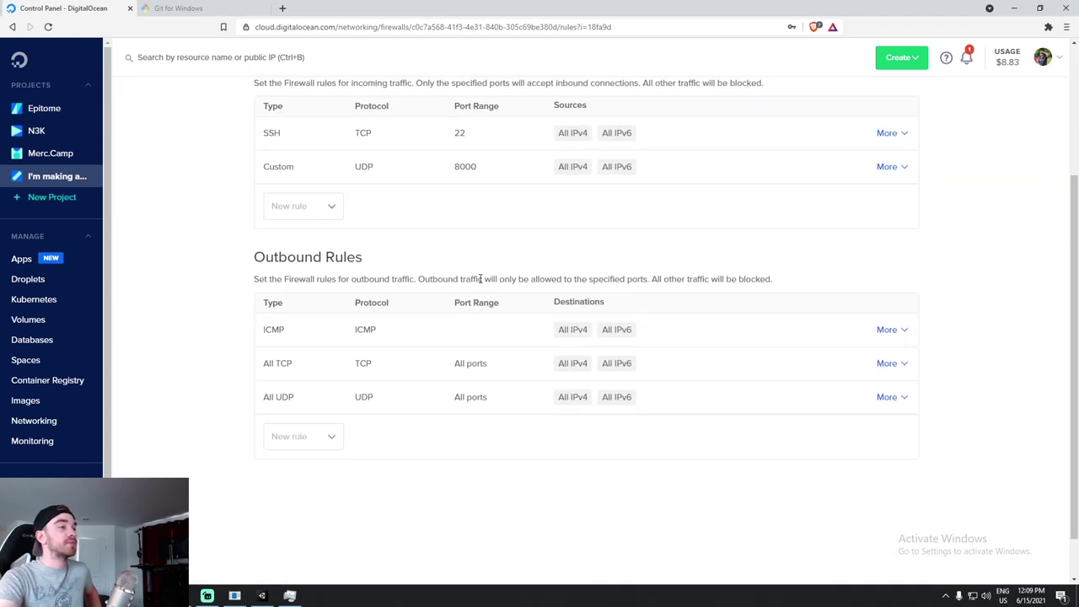
scroll(270, 236, "up", 1)
left_click_drag(263, 246, 470, 248)
left_click(472, 248)
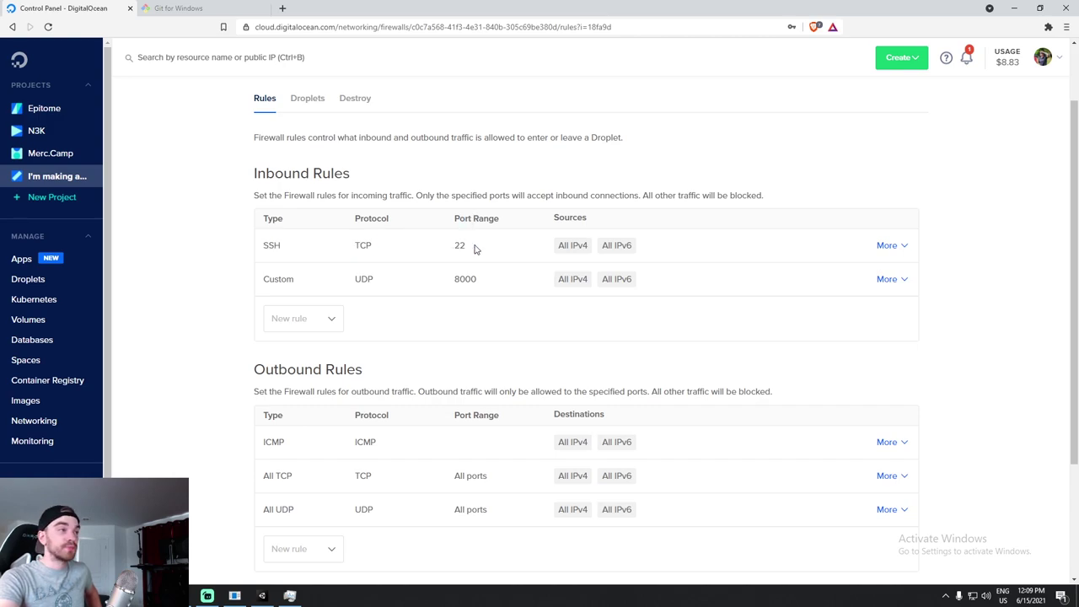
left_click_drag(264, 279, 468, 279)
left_click(477, 279)
double_click(466, 279)
scroll(396, 249, "up", 2)
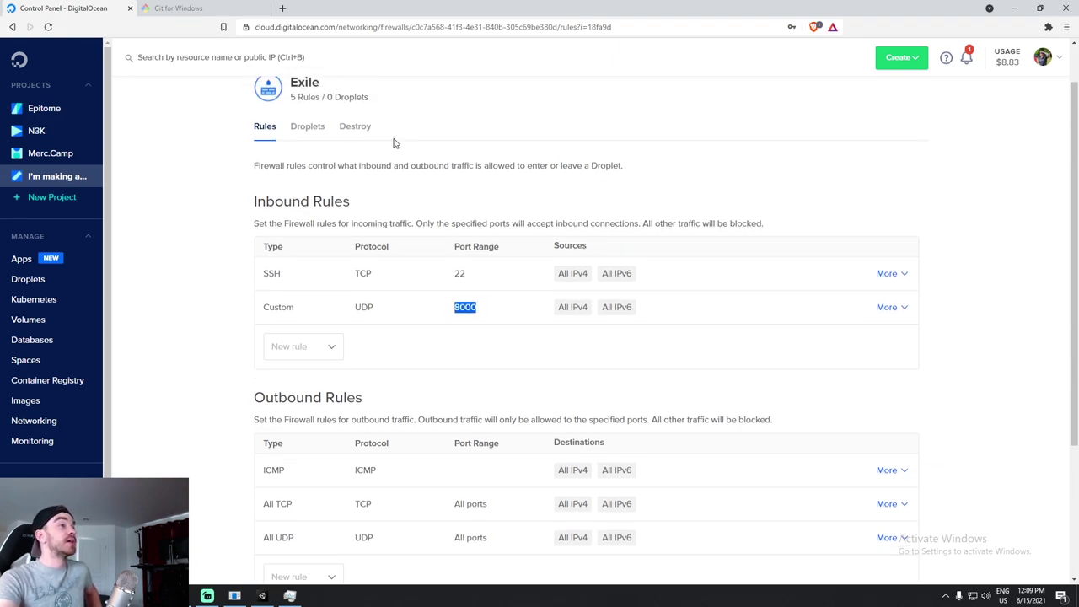
left_click(312, 179)
Add the ExileServer droplet to the Exile firewall, found by searching 'Ser'.
left_click(611, 479)
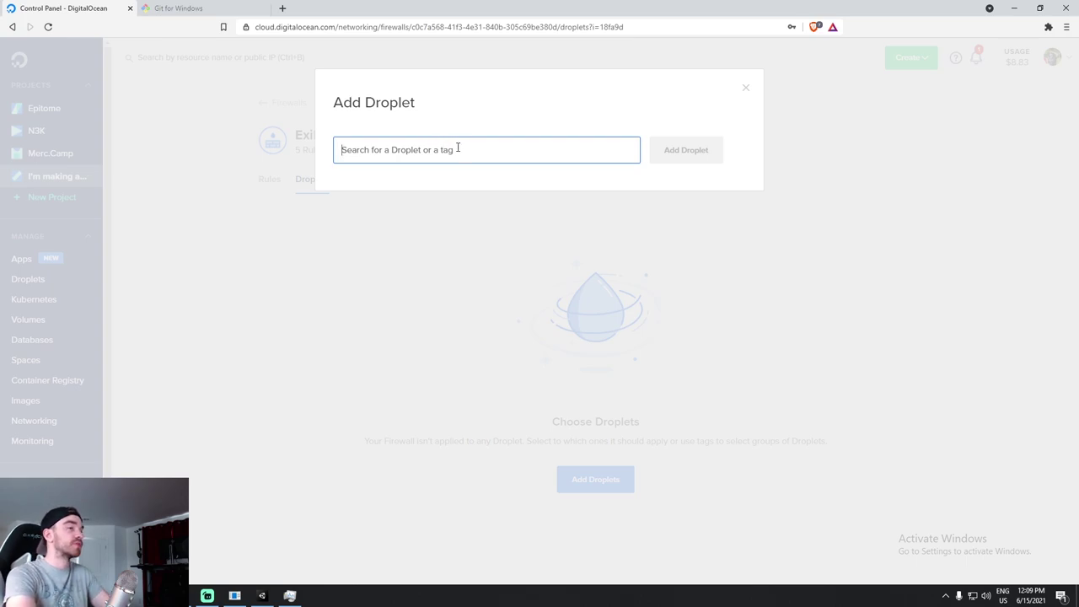
type("exile")
key("BackSpace")
key("BackSpace")
key("BackSpace")
key("BackSpace")
key("BackSpace")
type("Ser")
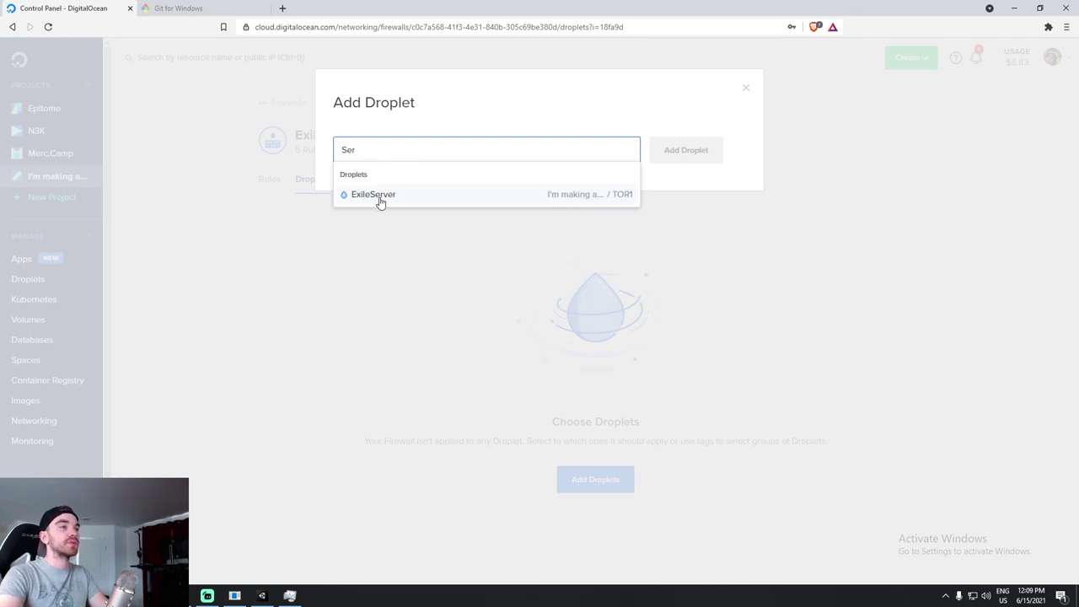
left_click(378, 199)
left_click(678, 157)
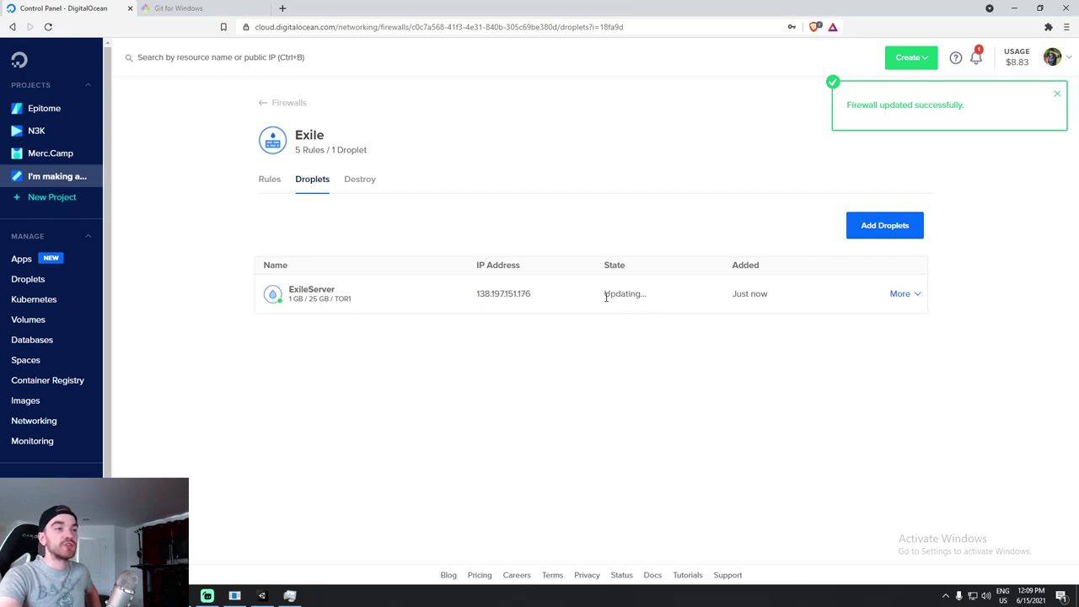
left_click_drag(605, 295, 657, 301)
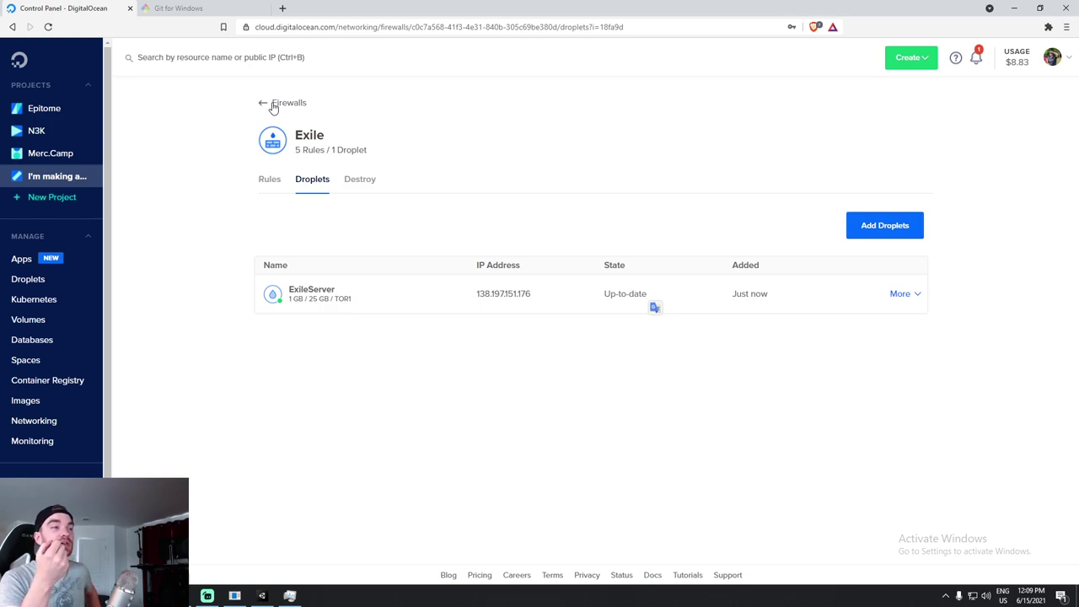
Open the ExileServer droplet page, then return to its graphs tab after the ssh-keygen search.
left_click(315, 295)
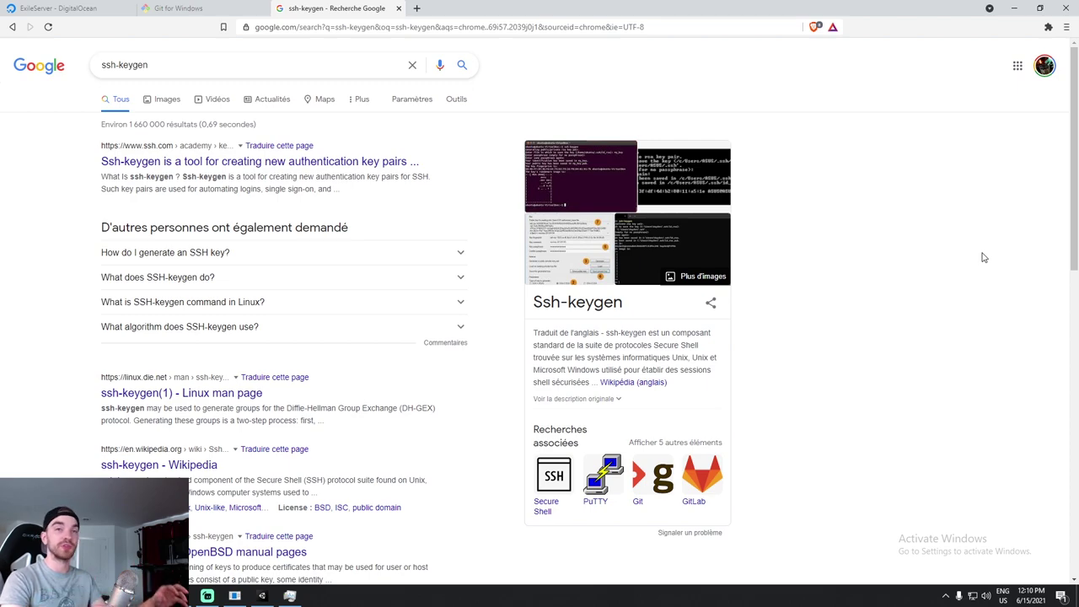
left_click(105, 7)
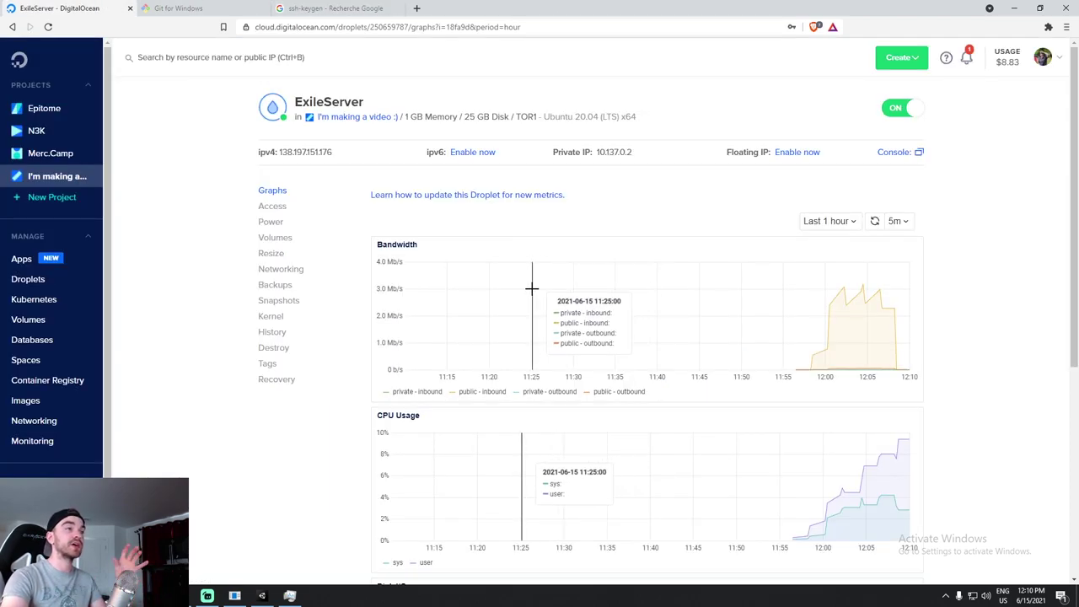